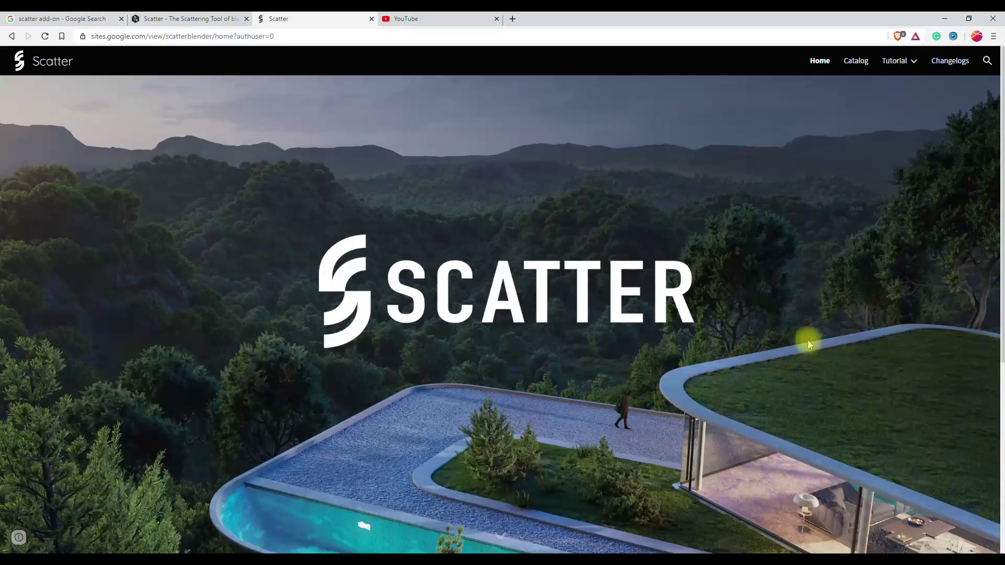
- Open the Scattering page of the Scatter tutorial and read through it down to the Convert Existing Systems section
{"action": "scroll", "coordinate": [808, 341], "scroll_direction": "down", "scroll_amount": 3}
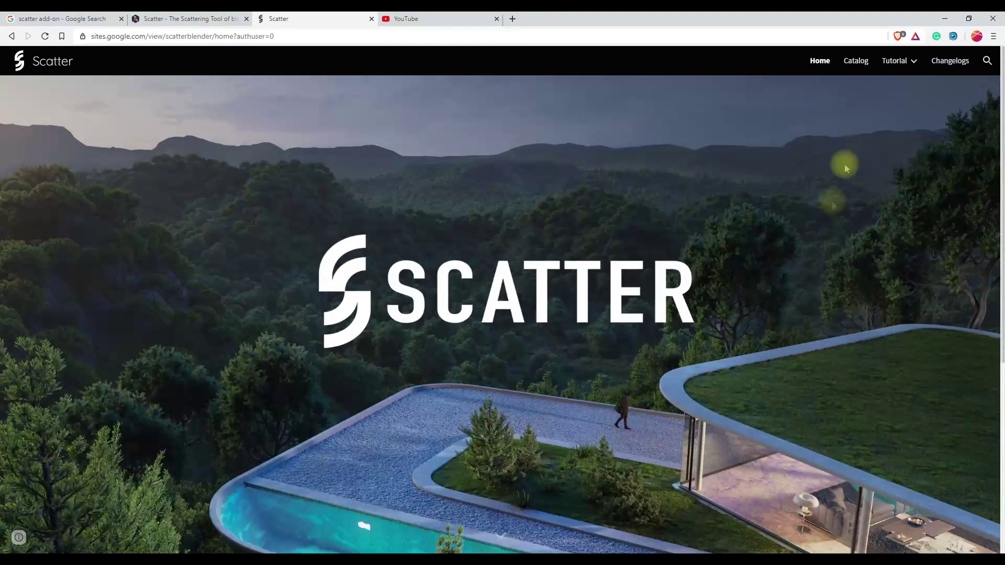
{"action": "left_click", "coordinate": [892, 61]}
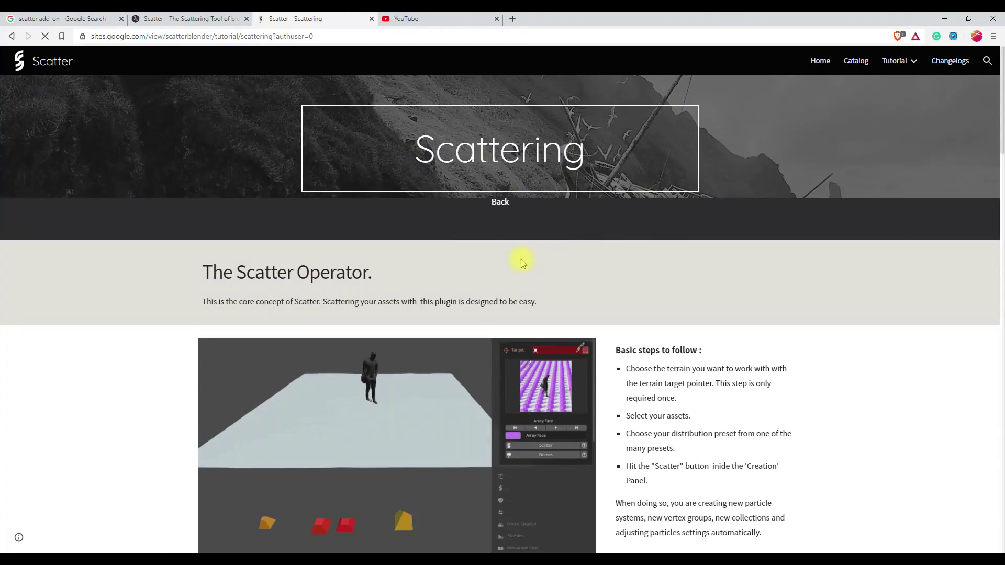
{"action": "scroll", "coordinate": [522, 263], "scroll_direction": "down", "scroll_amount": 6}
{"action": "scroll", "coordinate": [521, 262], "scroll_direction": "down", "scroll_amount": 4}
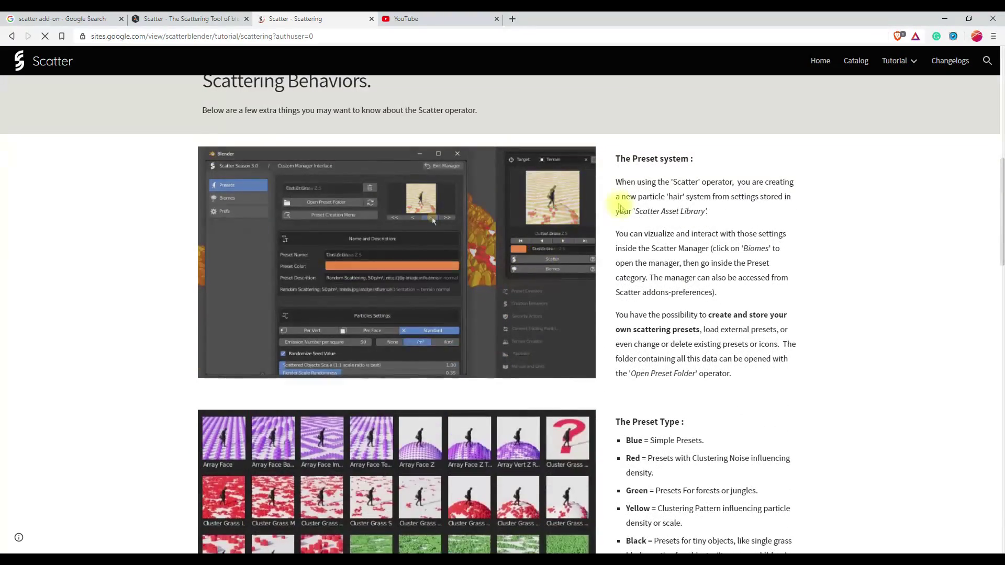
{"action": "scroll", "coordinate": [652, 230], "scroll_direction": "down", "scroll_amount": 15}
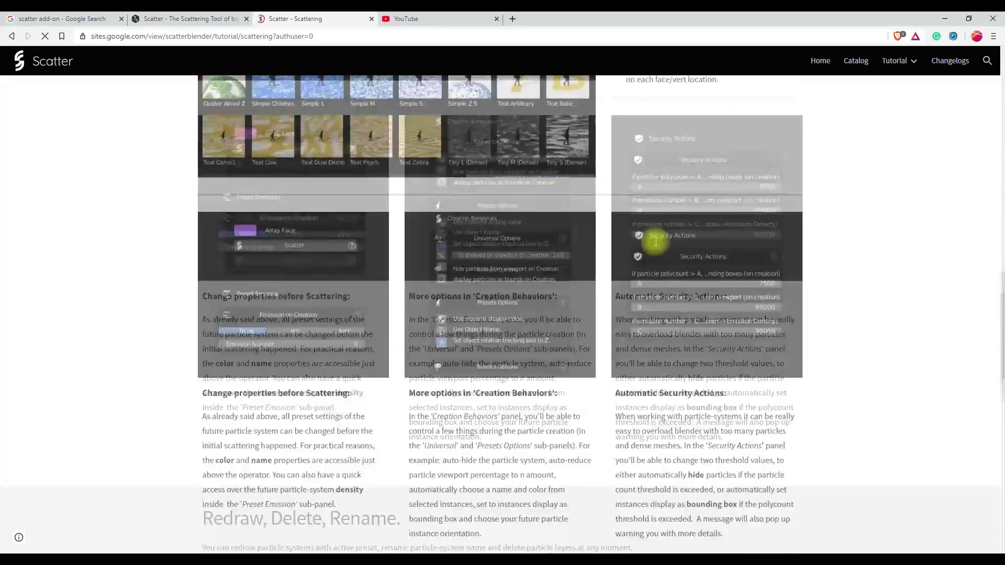
{"action": "scroll", "coordinate": [657, 241], "scroll_direction": "down", "scroll_amount": 4}
{"action": "scroll", "coordinate": [656, 232], "scroll_direction": "down", "scroll_amount": 4}
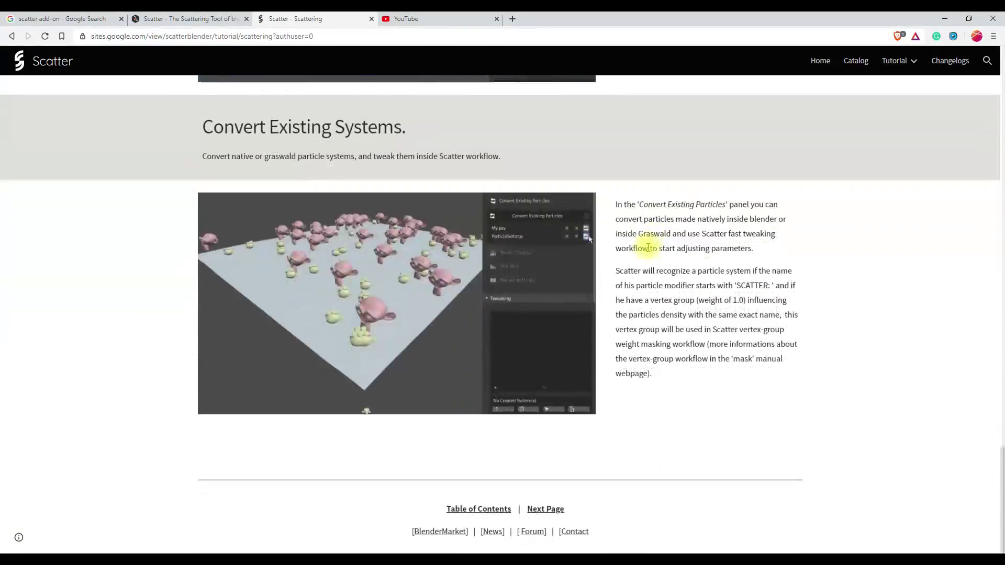
{"action": "scroll", "coordinate": [648, 248], "scroll_direction": "up", "scroll_amount": 12}
- Open the Optimization tutorial page and review its particle count, instance polycount, LOD and proxy, and point cloud rendering sections
{"action": "mouse_move", "coordinate": [904, 72]}
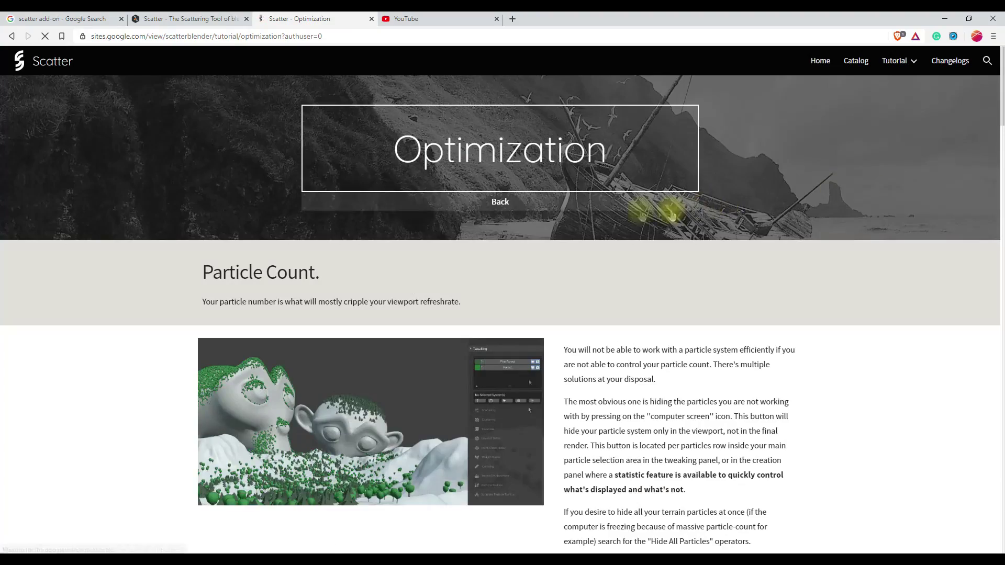
{"action": "scroll", "coordinate": [348, 226], "scroll_direction": "down", "scroll_amount": 4}
{"action": "scroll", "coordinate": [614, 336], "scroll_direction": "down", "scroll_amount": 12}
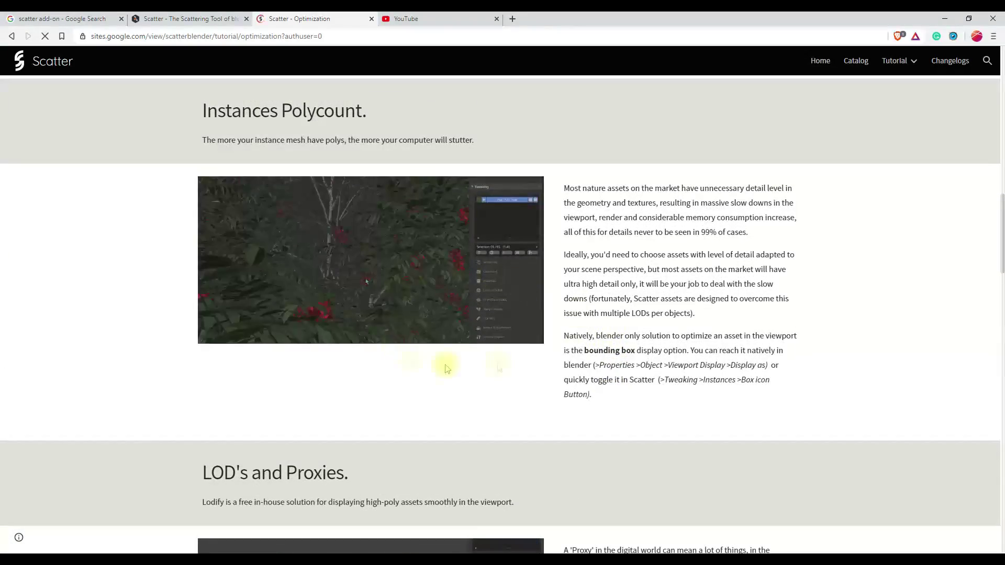
{"action": "scroll", "coordinate": [692, 293], "scroll_direction": "down", "scroll_amount": 2}
{"action": "scroll", "coordinate": [686, 293], "scroll_direction": "down", "scroll_amount": 3}
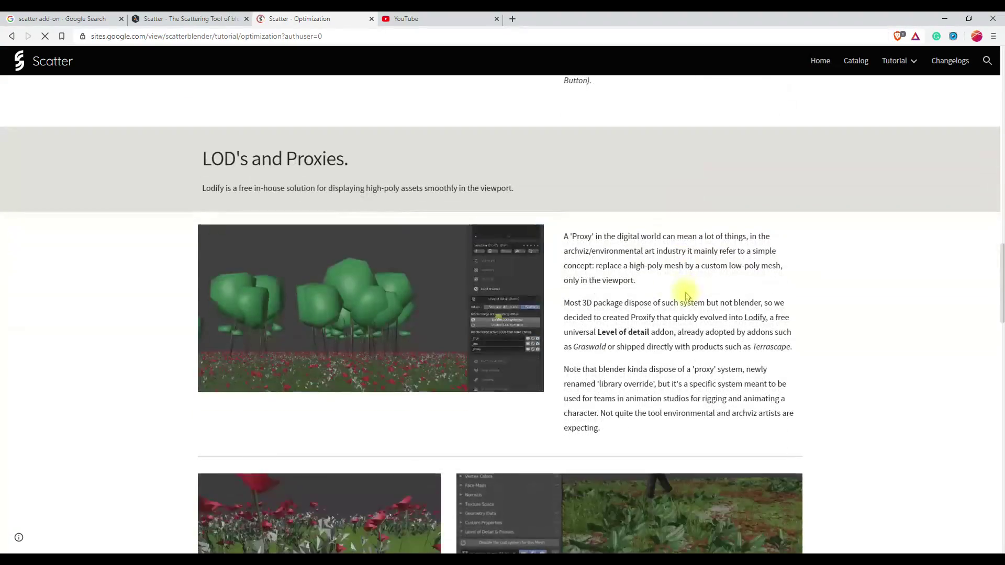
{"action": "scroll", "coordinate": [343, 235], "scroll_direction": "down", "scroll_amount": 5}
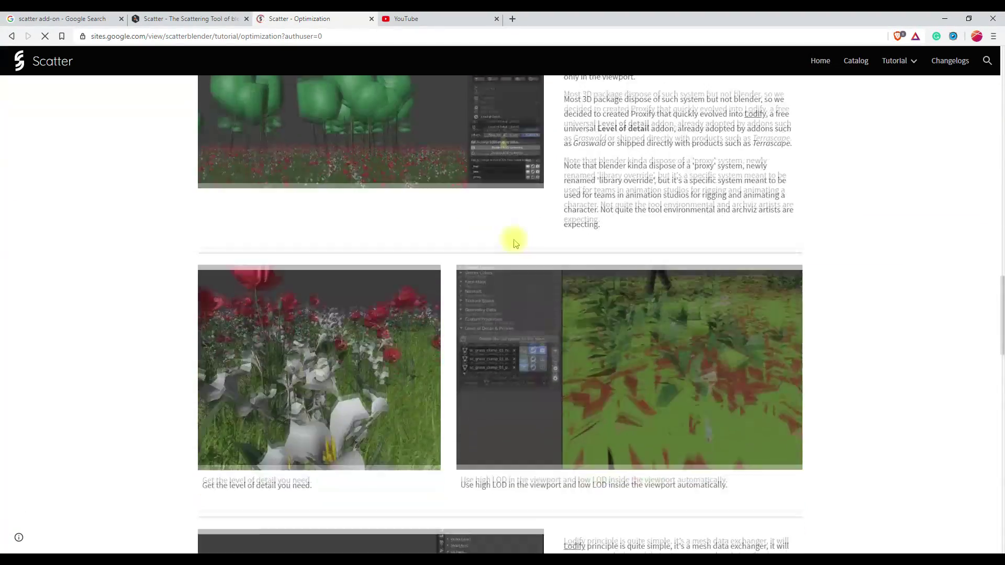
{"action": "scroll", "coordinate": [510, 264], "scroll_direction": "down", "scroll_amount": 5}
{"action": "scroll", "coordinate": [512, 285], "scroll_direction": "up", "scroll_amount": 5}
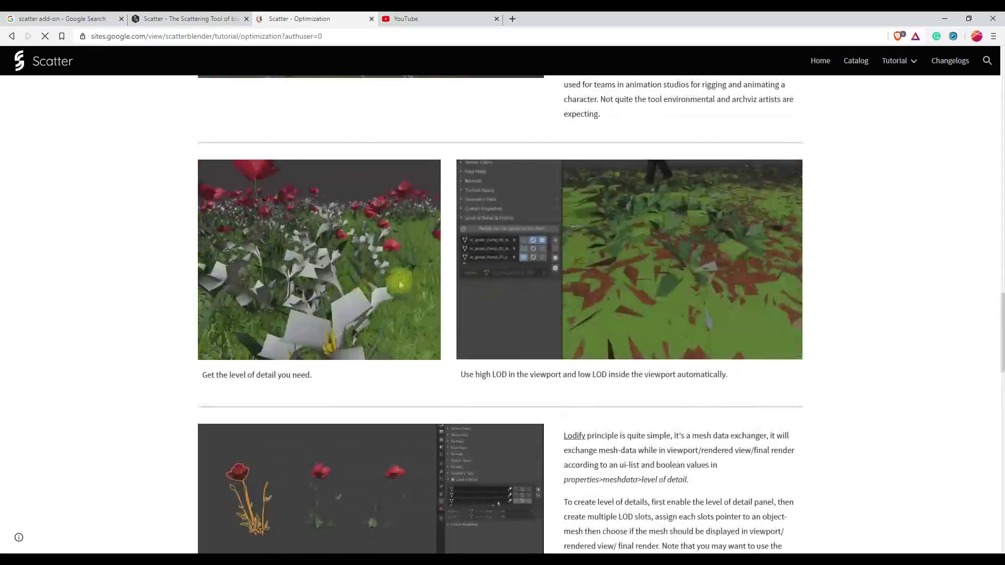
{"action": "scroll", "coordinate": [358, 296], "scroll_direction": "down", "scroll_amount": 15}
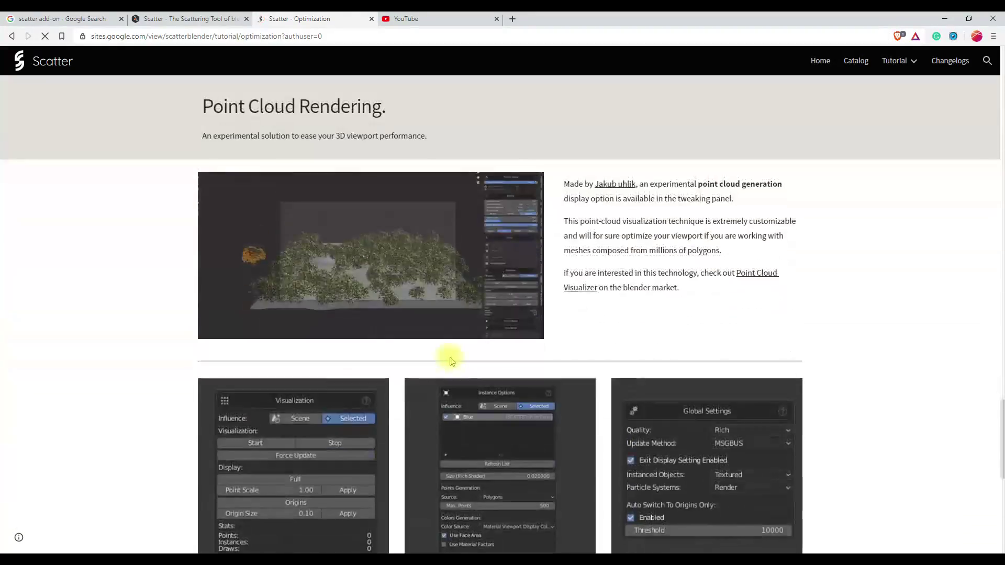
{"action": "scroll", "coordinate": [457, 368], "scroll_direction": "down", "scroll_amount": 6}
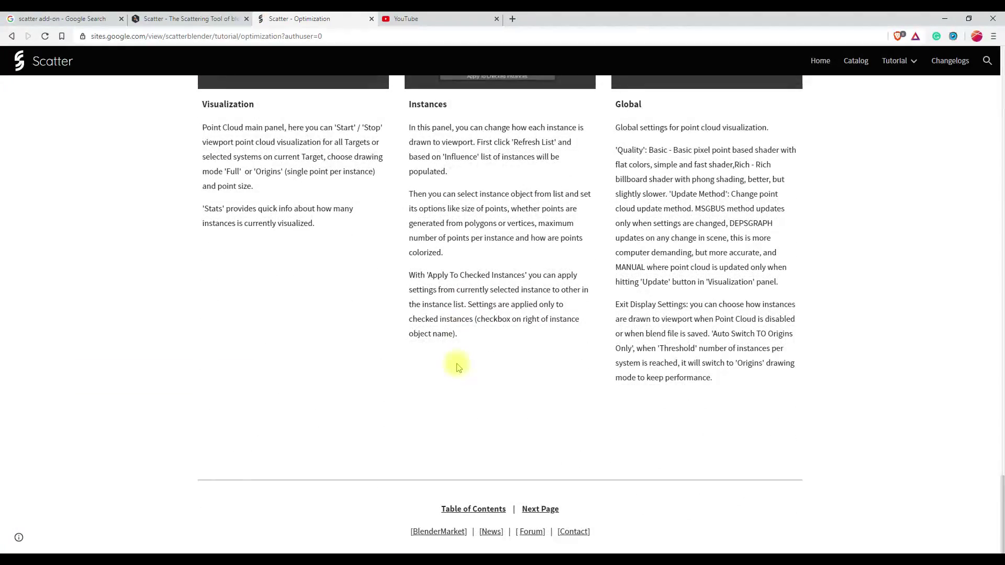
{"action": "scroll", "coordinate": [457, 368], "scroll_direction": "up", "scroll_amount": 20}
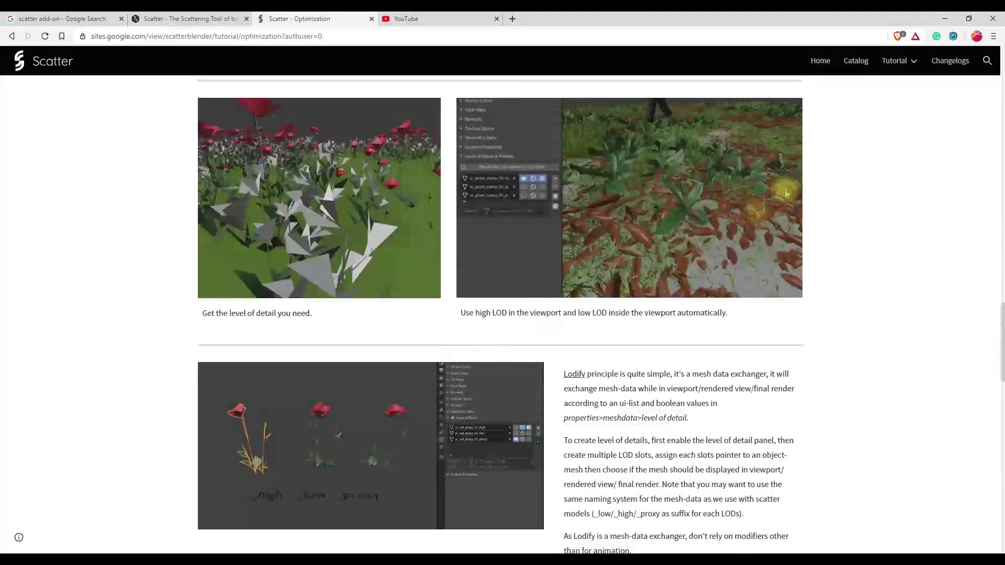
- Open the Biomes tutorial page and read from the biome concept through to Create your own Biomes
{"action": "left_click", "coordinate": [896, 60]}
{"action": "left_click", "coordinate": [890, 152]}
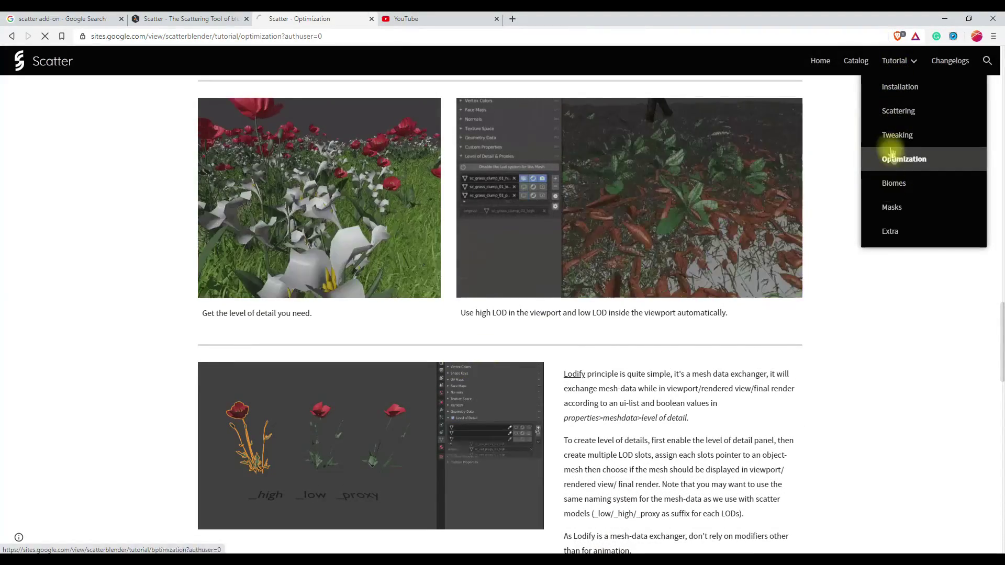
{"action": "left_click", "coordinate": [893, 183]}
{"action": "scroll", "coordinate": [835, 223], "scroll_direction": "down", "scroll_amount": 10}
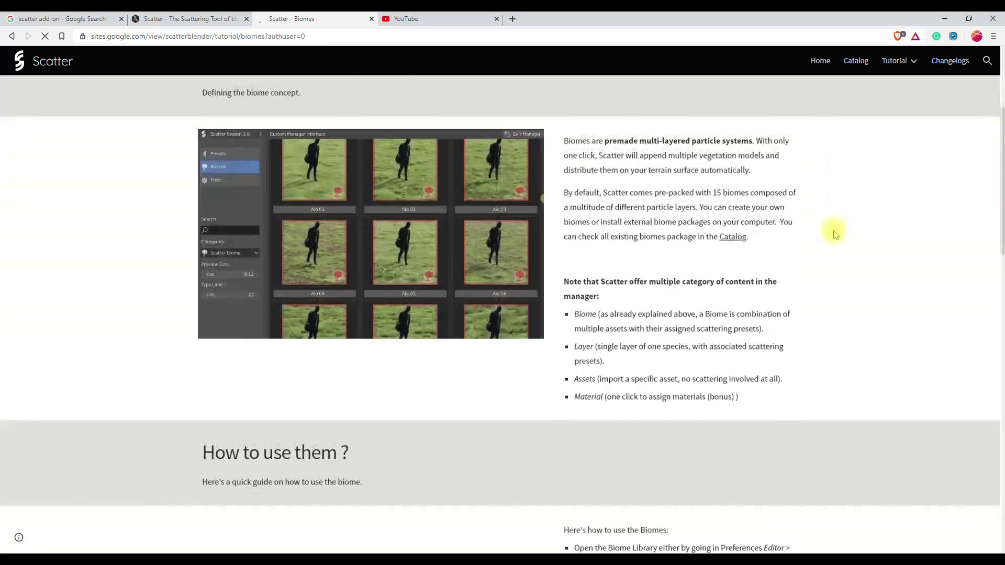
{"action": "scroll", "coordinate": [834, 234], "scroll_direction": "down", "scroll_amount": 13}
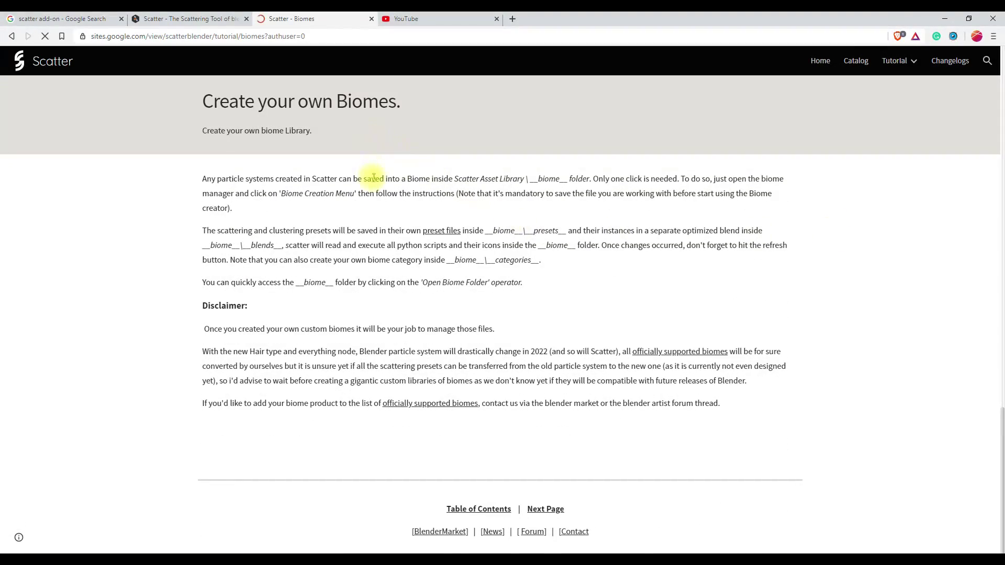
- Switch to the Scatter product page on Blender Market and look over its feature descriptions and product details
{"action": "left_click", "coordinate": [216, 19]}
{"action": "scroll", "coordinate": [411, 263], "scroll_direction": "down", "scroll_amount": 10}
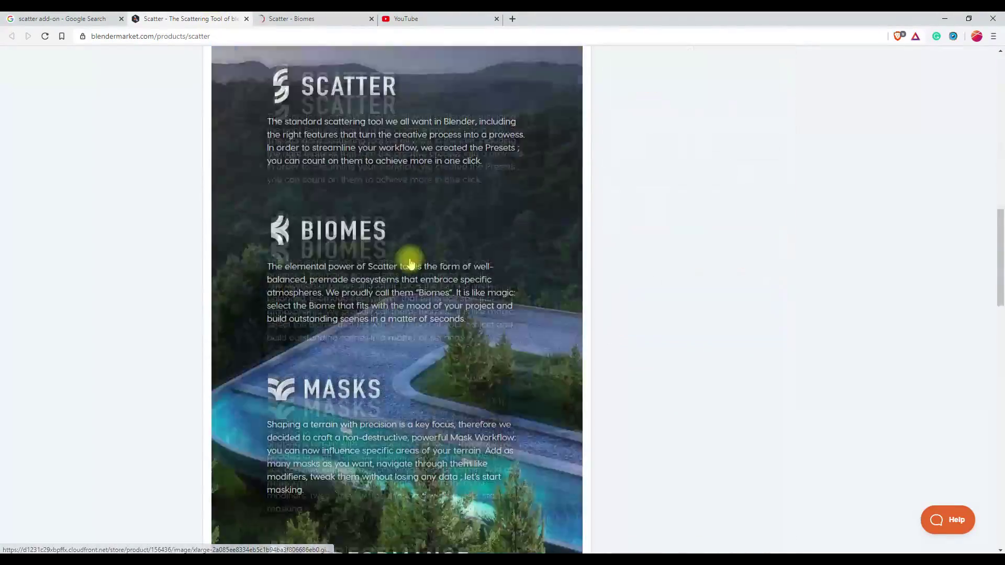
{"action": "scroll", "coordinate": [411, 263], "scroll_direction": "down", "scroll_amount": 20}
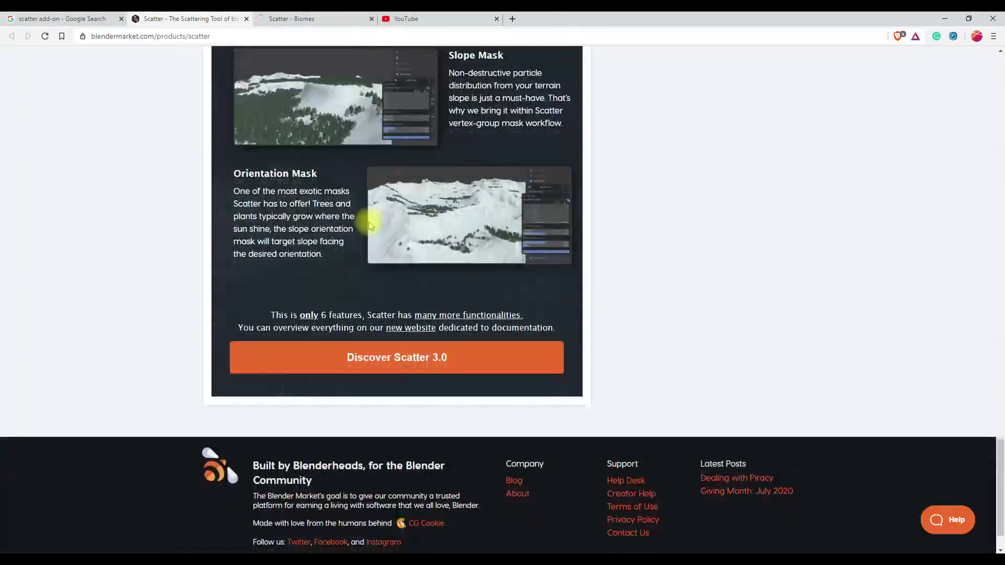
{"action": "scroll", "coordinate": [369, 223], "scroll_direction": "up", "scroll_amount": 20}
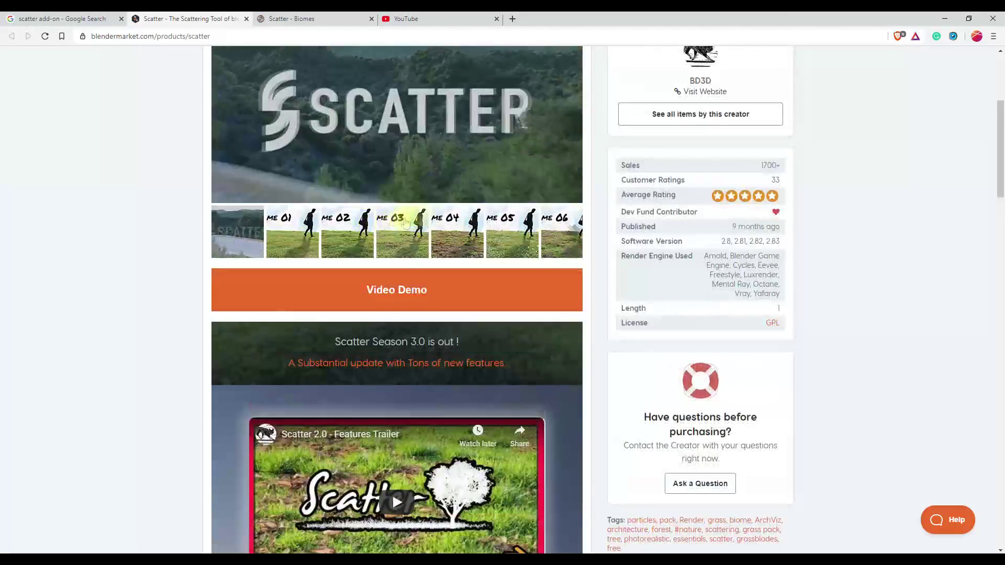
{"action": "scroll", "coordinate": [502, 217], "scroll_direction": "up", "scroll_amount": 5}
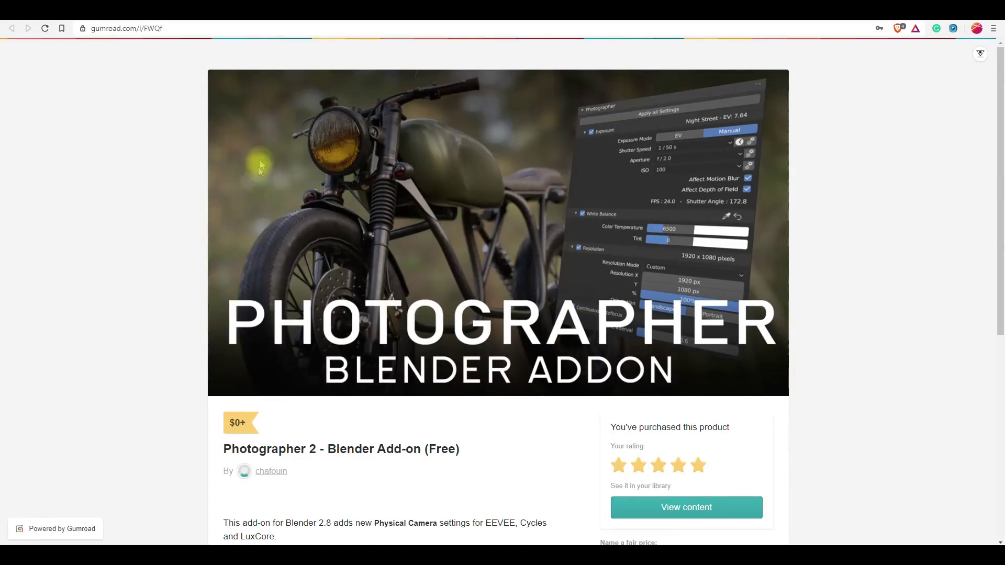
- Review the Photographer 2 add-on's description and price options on its Gumroad page
{"action": "scroll", "coordinate": [494, 267], "scroll_direction": "down", "scroll_amount": 5}
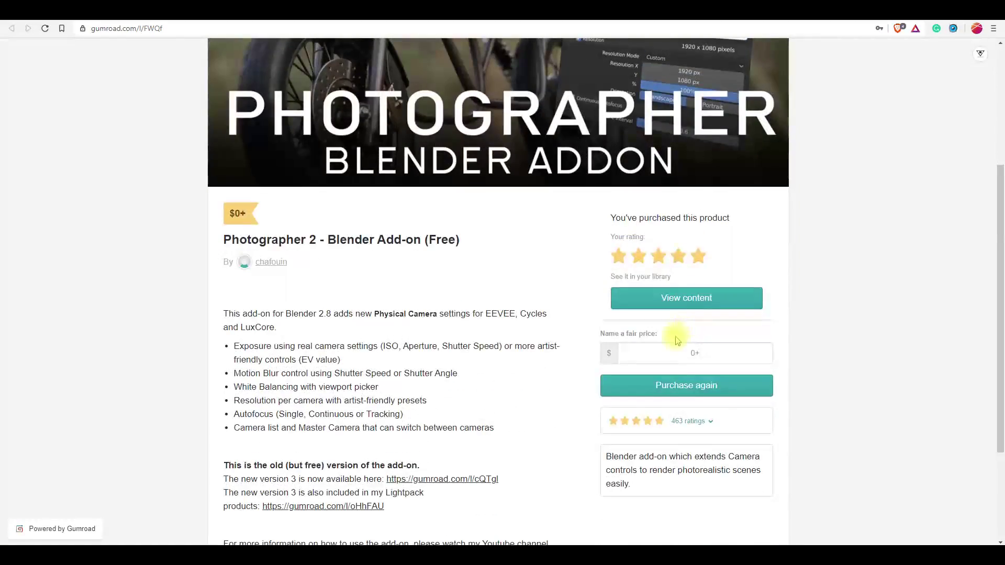
{"action": "scroll", "coordinate": [709, 321], "scroll_direction": "down", "scroll_amount": 2}
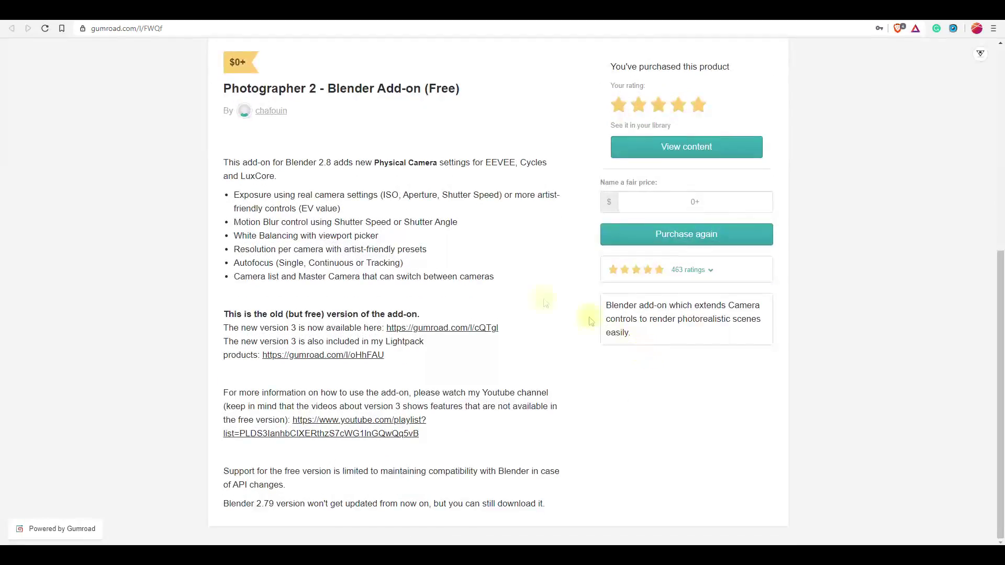
{"action": "scroll", "coordinate": [187, 314], "scroll_direction": "up", "scroll_amount": 7}
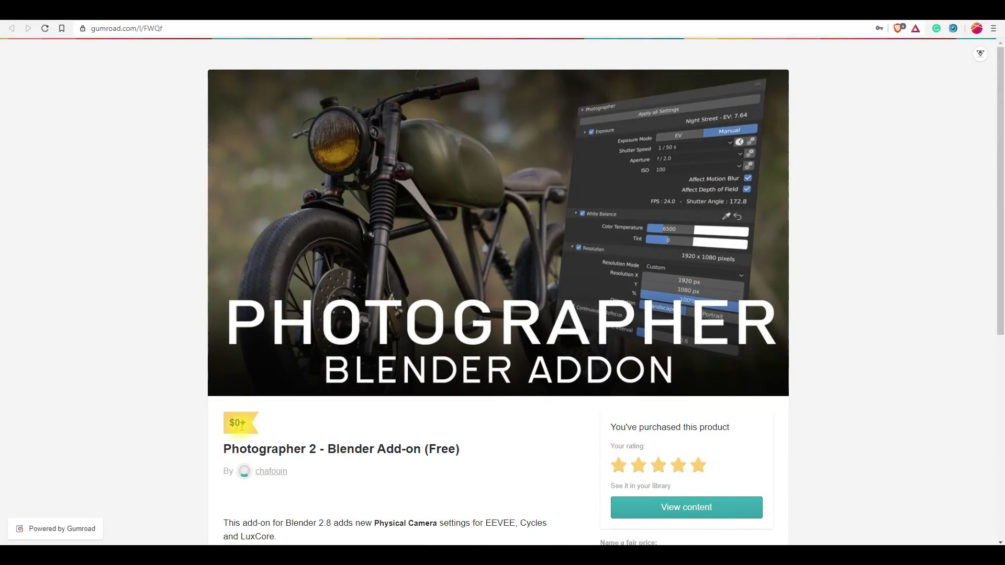
- Highlight the Photographer 2 feature list from the exposure settings to the camera list while reading it, and clear the selection
{"action": "scroll", "coordinate": [222, 432], "scroll_direction": "down", "scroll_amount": 6}
{"action": "scroll", "coordinate": [220, 361], "scroll_direction": "down", "scroll_amount": 1}
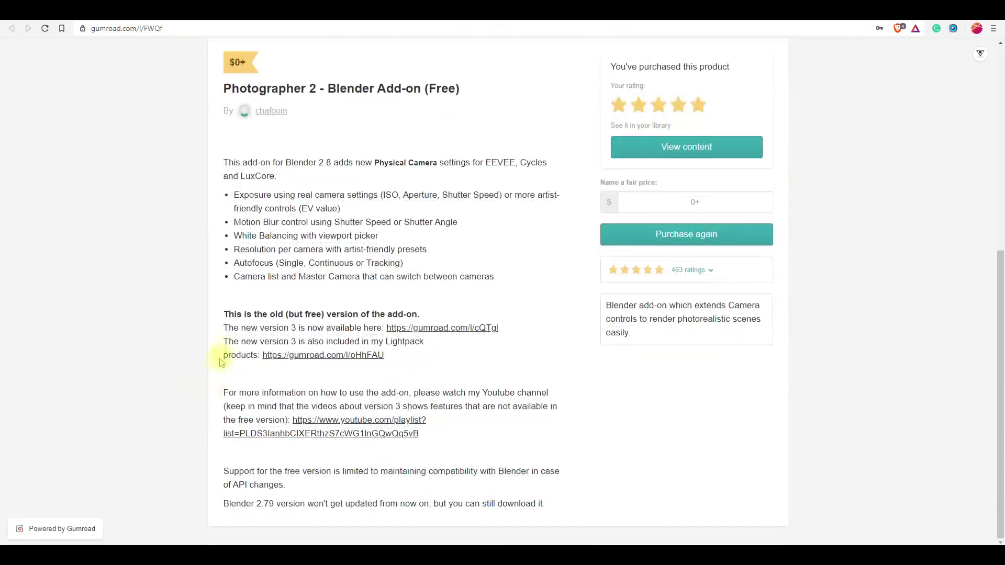
{"action": "left_click_drag", "start_coordinate": [233, 200], "coordinate": [320, 225]}
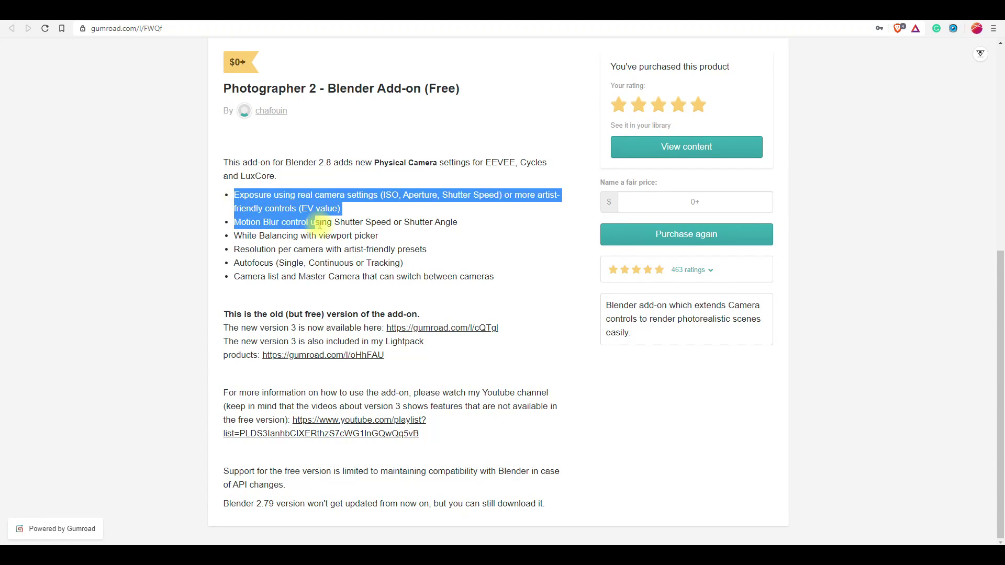
{"action": "left_click_drag", "start_coordinate": [394, 278], "coordinate": [491, 278]}
{"action": "left_click", "coordinate": [492, 279]}
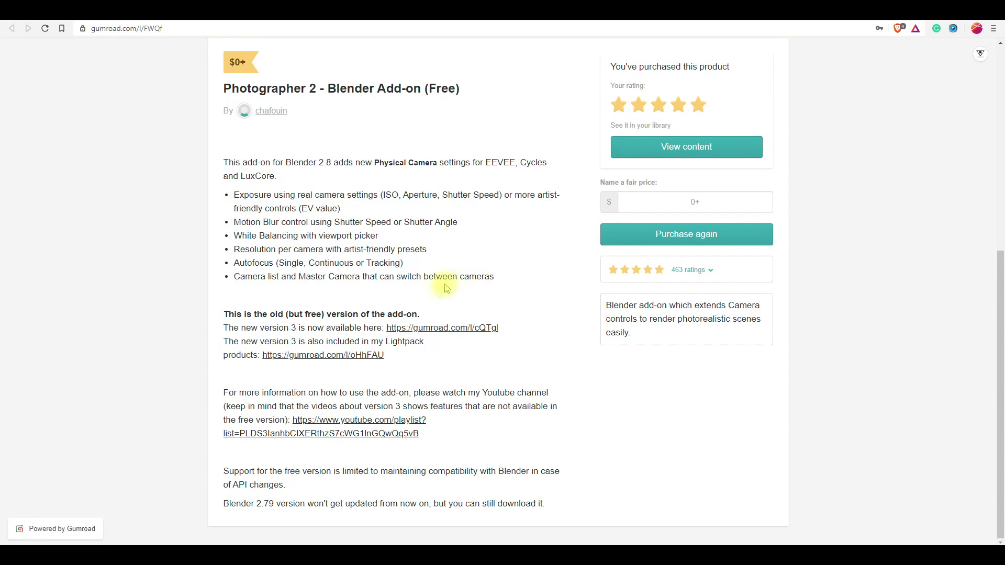
{"action": "scroll", "coordinate": [448, 274], "scroll_direction": "up", "scroll_amount": 7}
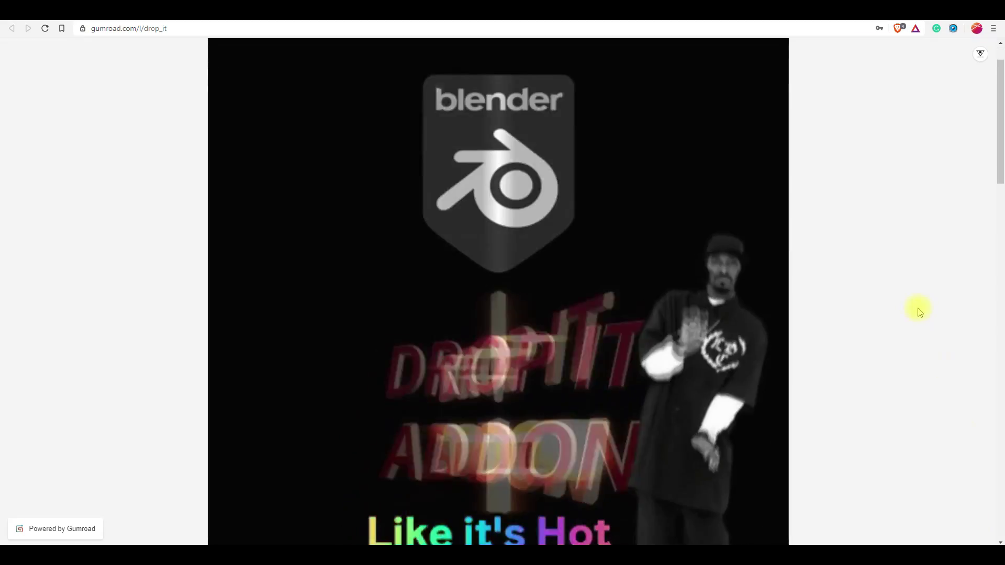
- Read through the Drop It add-on's Gumroad page, covering its version notes, animated demos and installation instructions
{"action": "scroll", "coordinate": [807, 270], "scroll_direction": "down", "scroll_amount": 3}
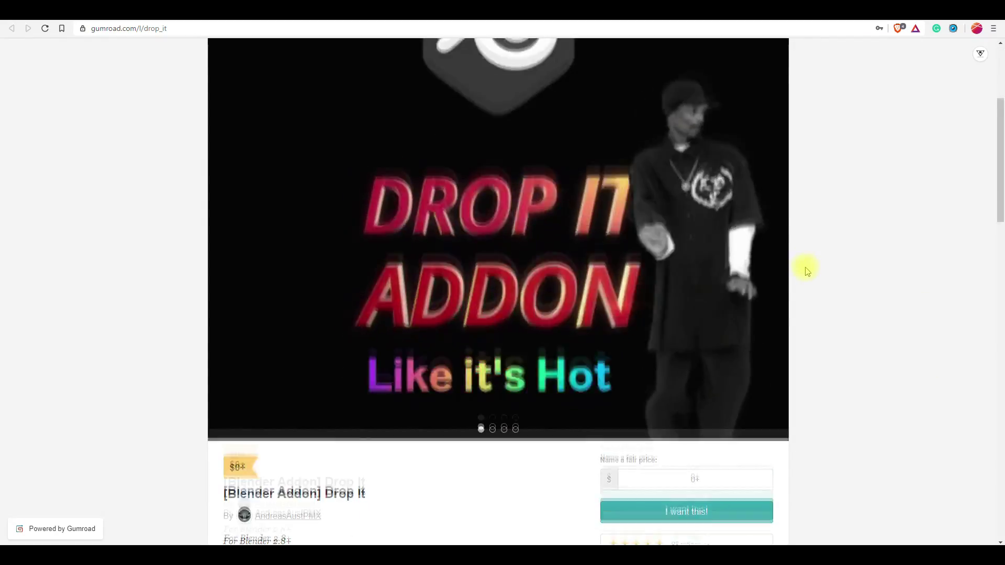
{"action": "scroll", "coordinate": [806, 270], "scroll_direction": "down", "scroll_amount": 7}
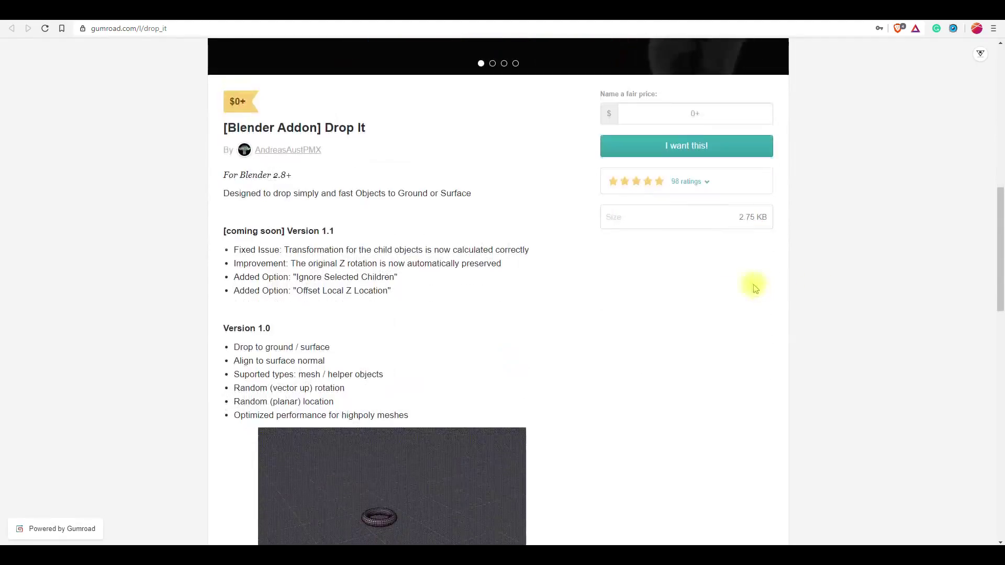
{"action": "scroll", "coordinate": [756, 289], "scroll_direction": "down", "scroll_amount": 2}
{"action": "scroll", "coordinate": [726, 246], "scroll_direction": "down", "scroll_amount": 4}
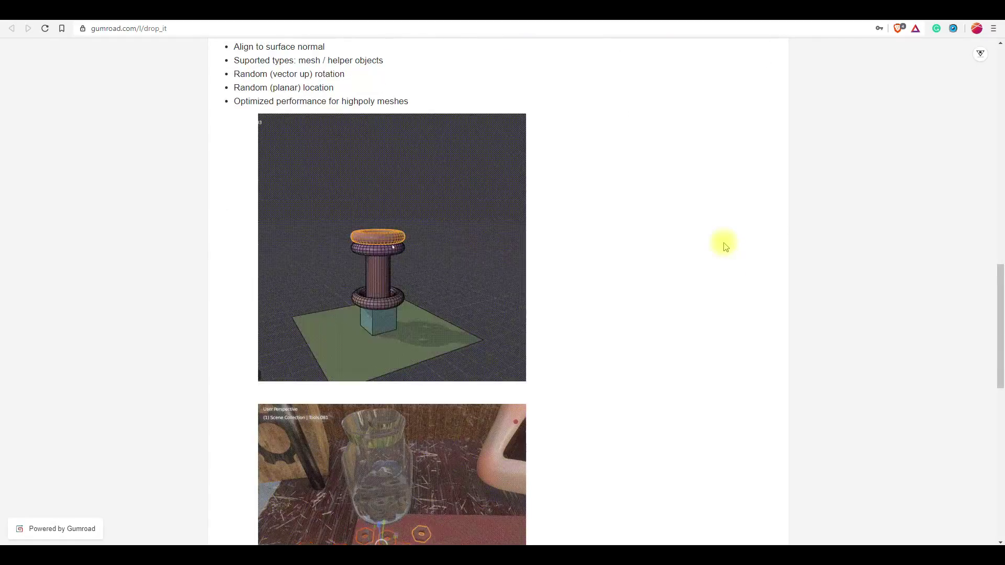
{"action": "scroll", "coordinate": [600, 242], "scroll_direction": "down", "scroll_amount": 2}
{"action": "scroll", "coordinate": [600, 242], "scroll_direction": "down", "scroll_amount": 4}
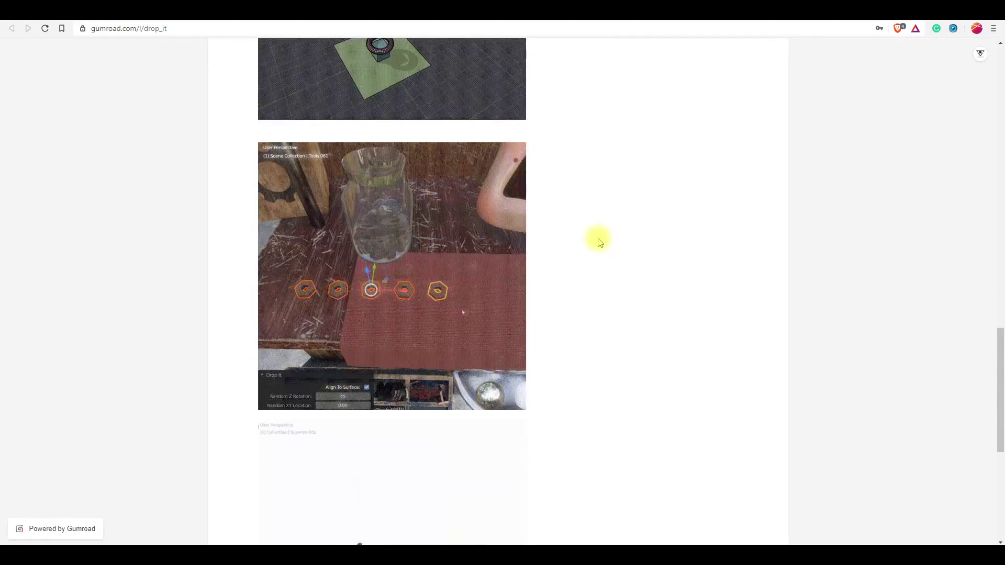
{"action": "scroll", "coordinate": [600, 242], "scroll_direction": "down", "scroll_amount": 4}
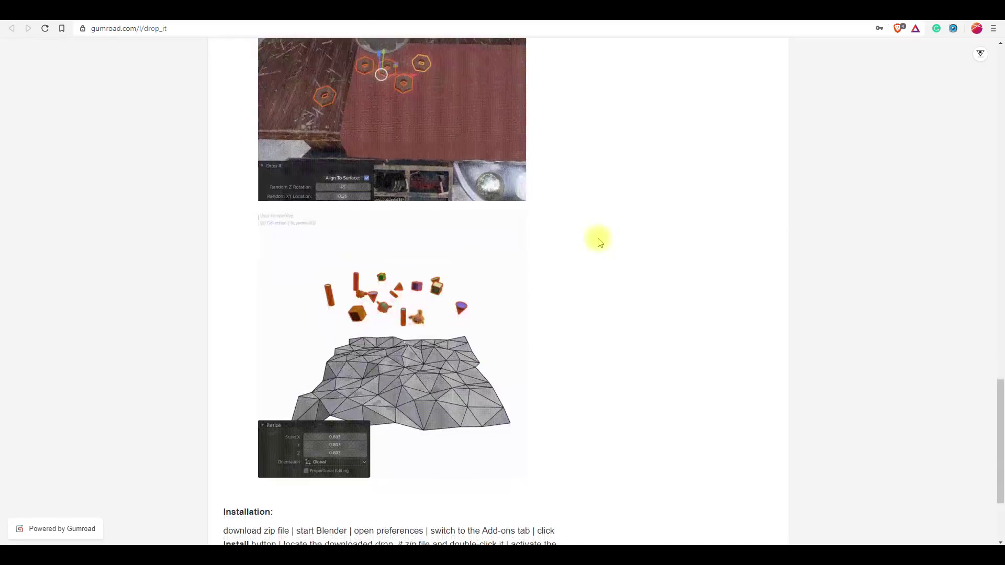
{"action": "scroll", "coordinate": [600, 241], "scroll_direction": "down", "scroll_amount": 1}
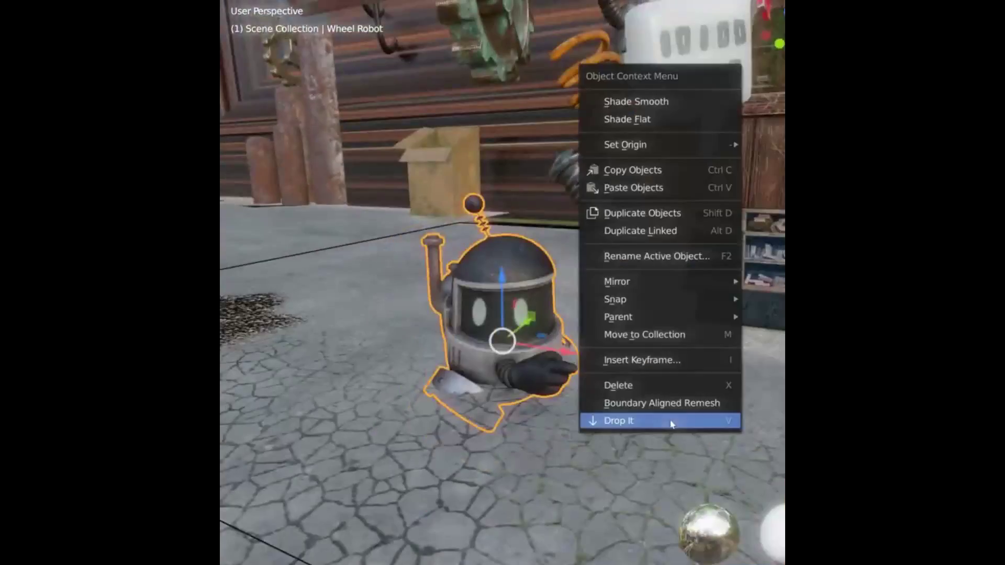
- Apply Drop It to the Wheel Robot in Blender and open the context menu for the MrCatPC object
{"action": "left_click", "coordinate": [668, 420]}
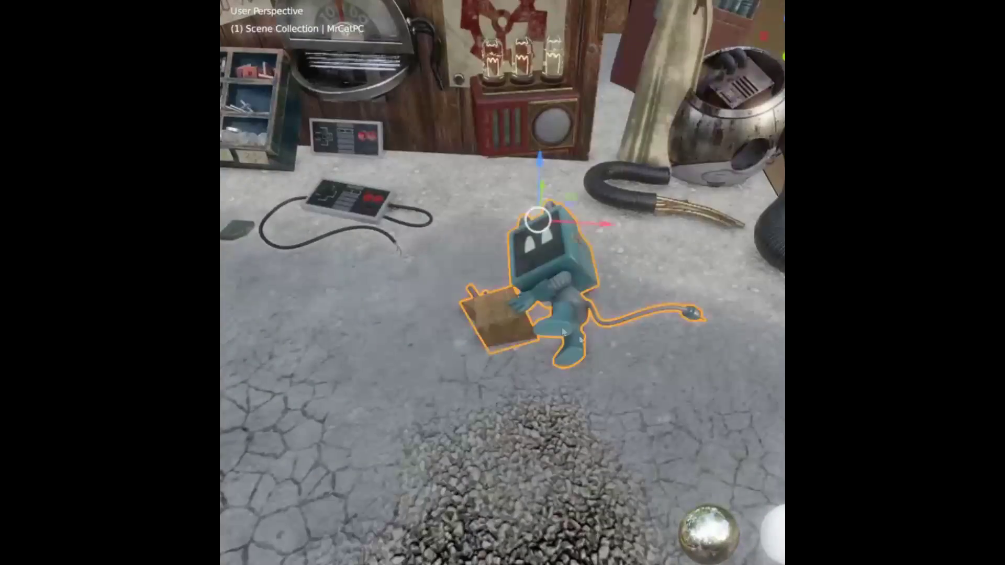
{"action": "right_click", "coordinate": [670, 396]}
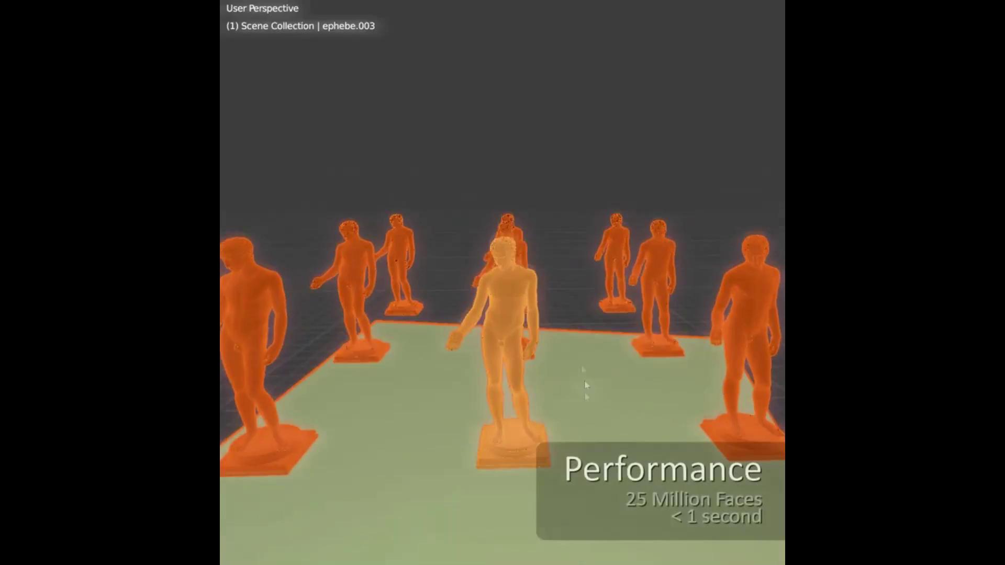
- Apply Drop It to the selected ephebe statues above the green ground plane
{"action": "right_click", "coordinate": [594, 395]}
{"action": "left_click", "coordinate": [586, 391]}
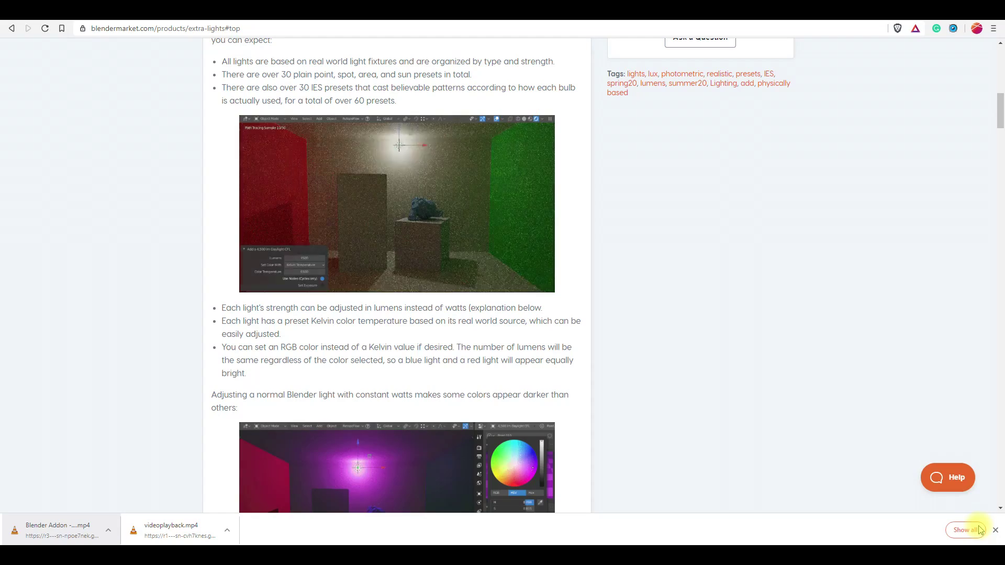
- Read through the Extra Lights product page on Blender Market, covering lumens, Kelvin colour and the physically based light presets
{"action": "scroll", "coordinate": [534, 273], "scroll_direction": "up", "scroll_amount": 15}
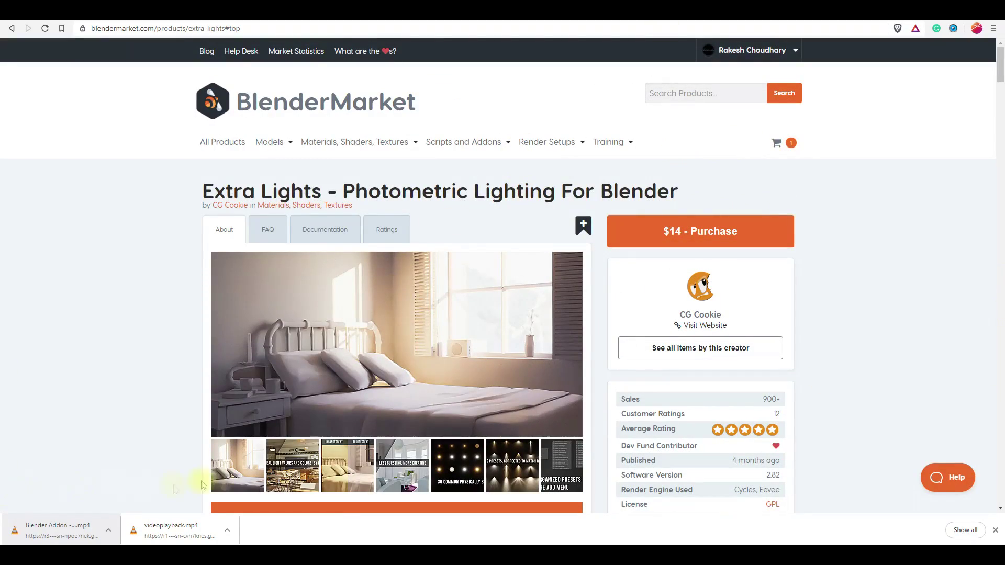
{"action": "scroll", "coordinate": [203, 486], "scroll_direction": "down", "scroll_amount": 20}
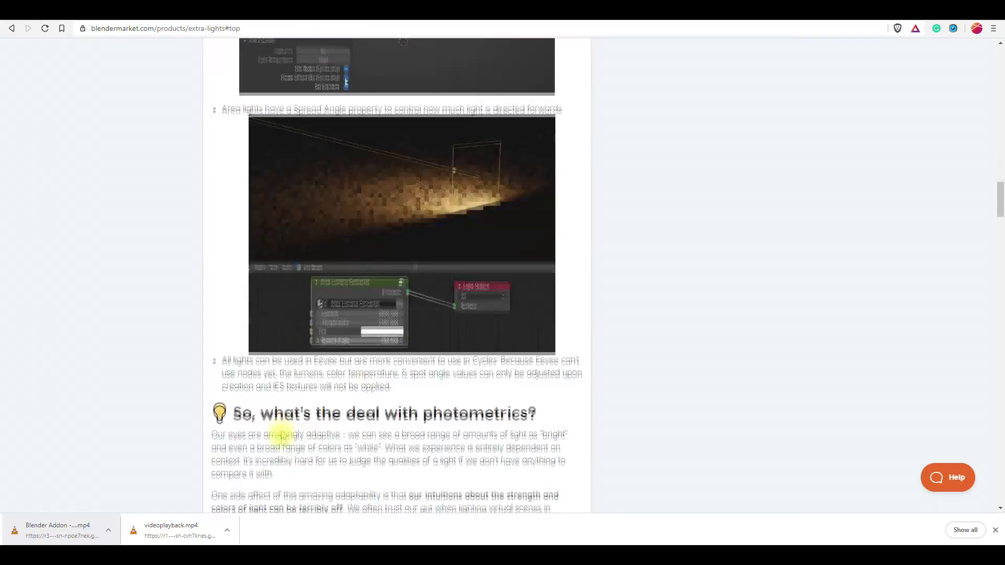
{"action": "scroll", "coordinate": [281, 436], "scroll_direction": "down", "scroll_amount": 20}
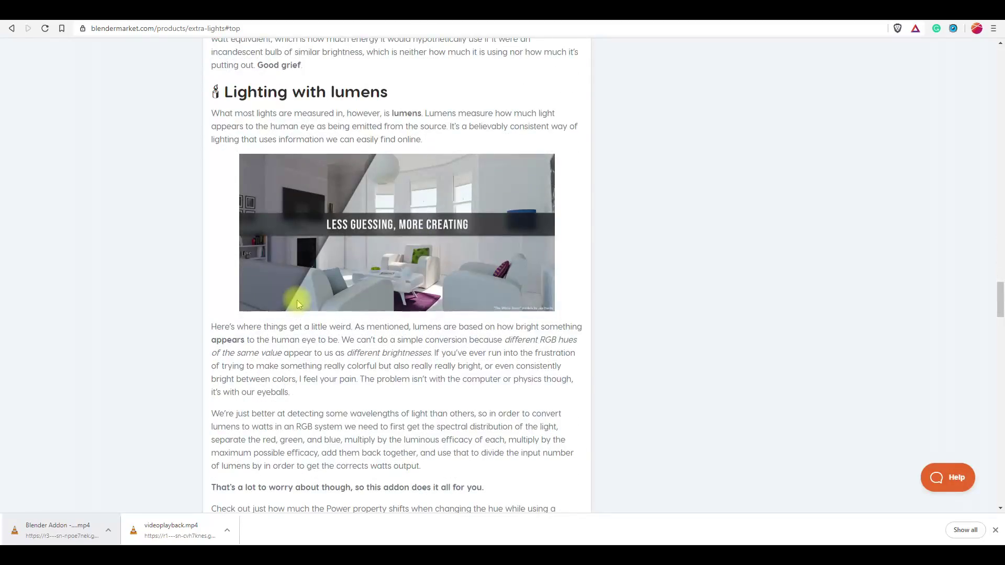
{"action": "scroll", "coordinate": [297, 302], "scroll_direction": "down", "scroll_amount": 15}
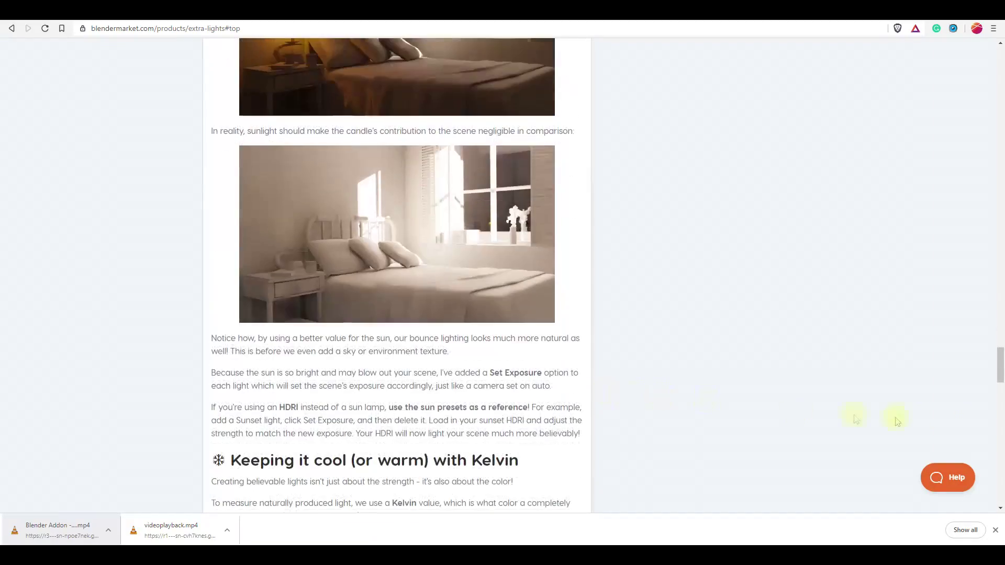
{"action": "left_click_drag", "start_coordinate": [1000, 366], "coordinate": [968, 424]}
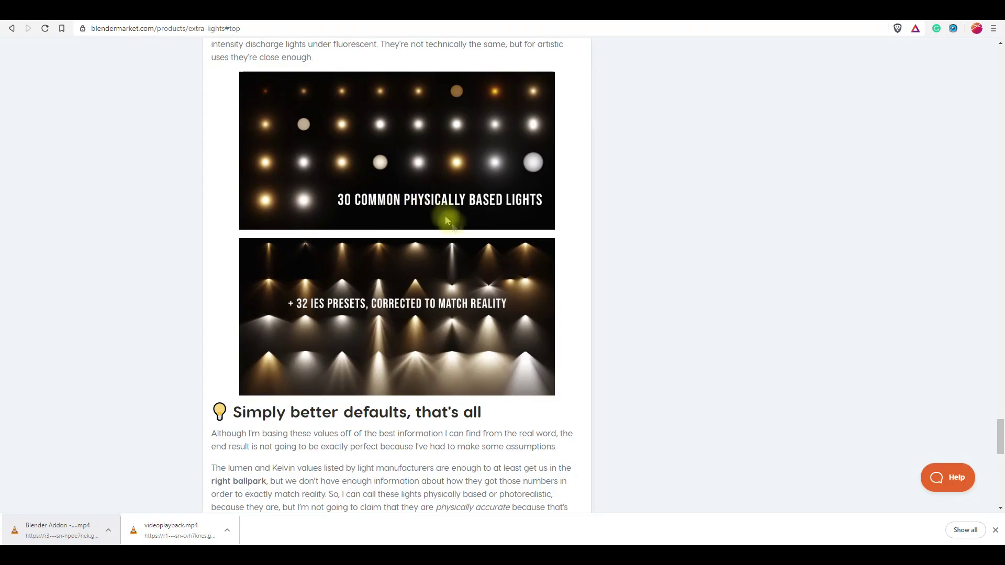
{"action": "scroll", "coordinate": [448, 221], "scroll_direction": "up", "scroll_amount": 9}
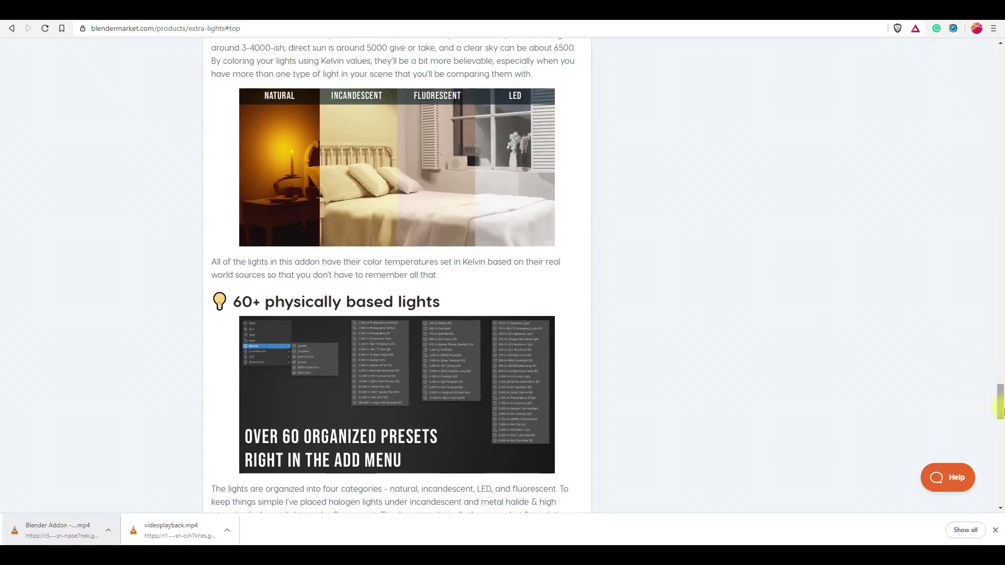
{"action": "left_click_drag", "start_coordinate": [1000, 408], "coordinate": [1000, 46]}
- Download the extra_lights GitHub repository as extra_lights-master.zip and save it in the Free add-ons video folder
{"action": "key", "text": "ctrl+Tab"}
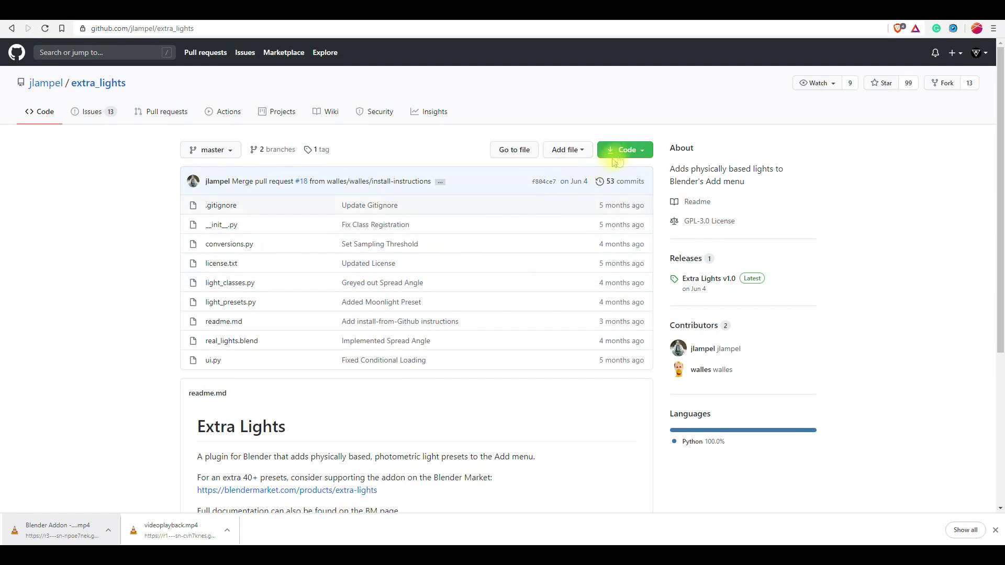
{"action": "left_click", "coordinate": [629, 151]}
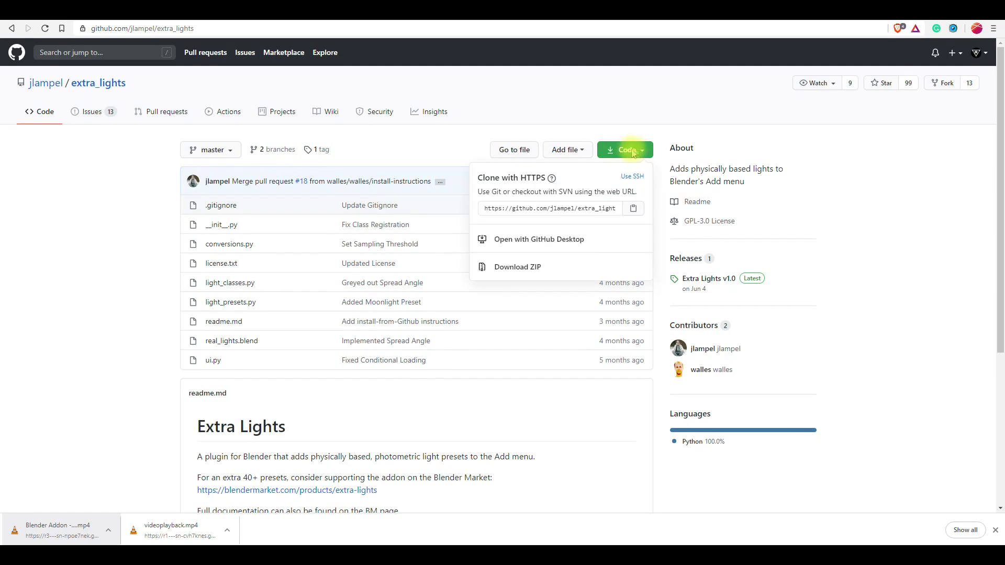
{"action": "left_click", "coordinate": [6, 283]}
{"action": "scroll", "coordinate": [144, 306], "scroll_direction": "down", "scroll_amount": 5}
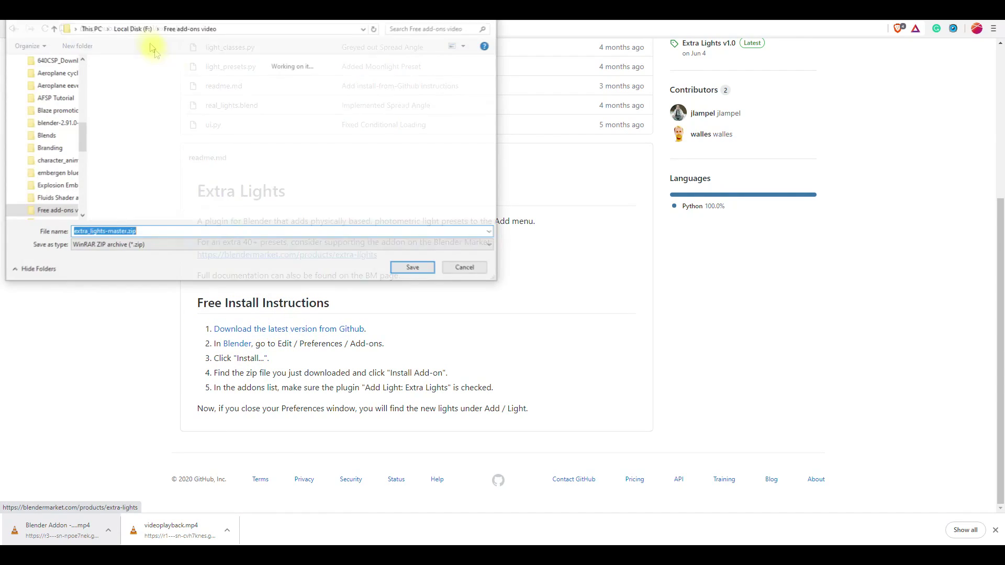
{"action": "left_click", "coordinate": [413, 268]}
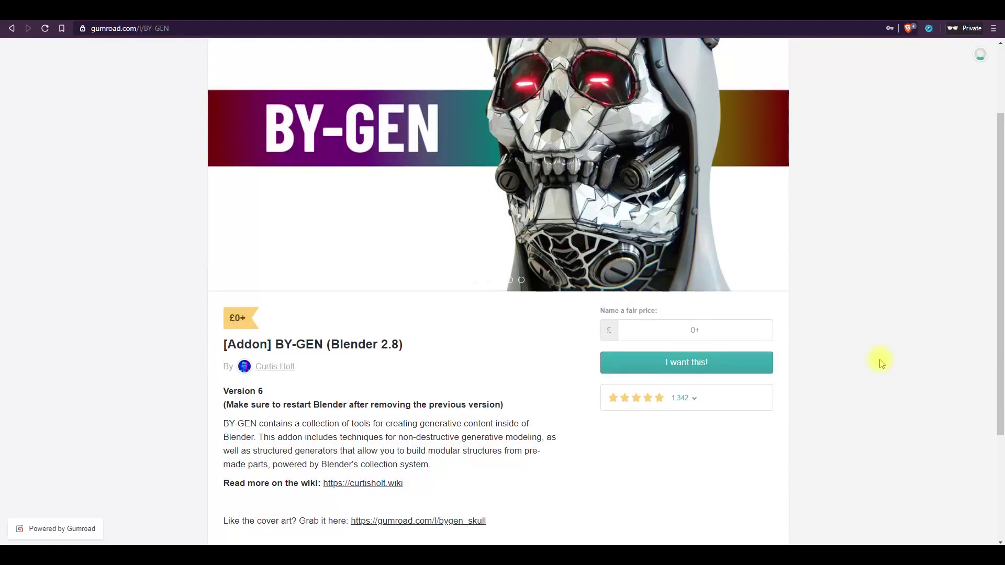
- Review the BY-GEN add-on's Gumroad page, highlighting its title and description briefly and clearing the selection
{"action": "scroll", "coordinate": [881, 362], "scroll_direction": "down", "scroll_amount": 1}
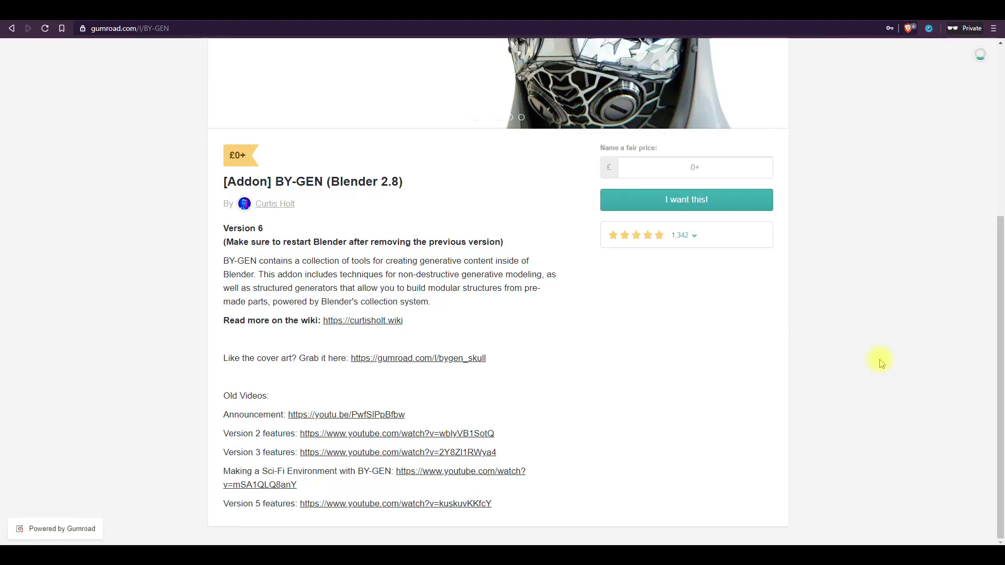
{"action": "scroll", "coordinate": [478, 270], "scroll_direction": "up", "scroll_amount": 1}
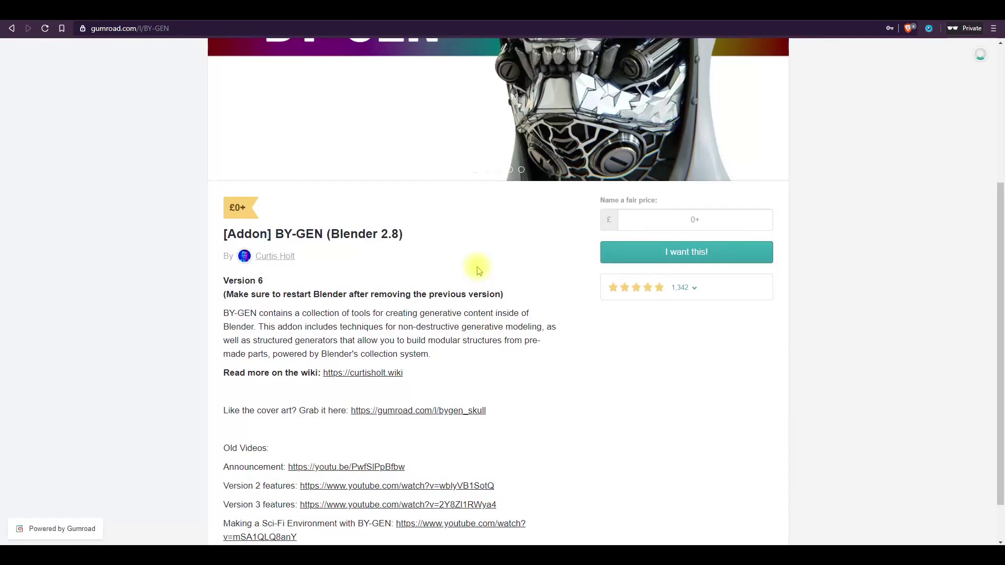
{"action": "scroll", "coordinate": [478, 270], "scroll_direction": "up", "scroll_amount": 2}
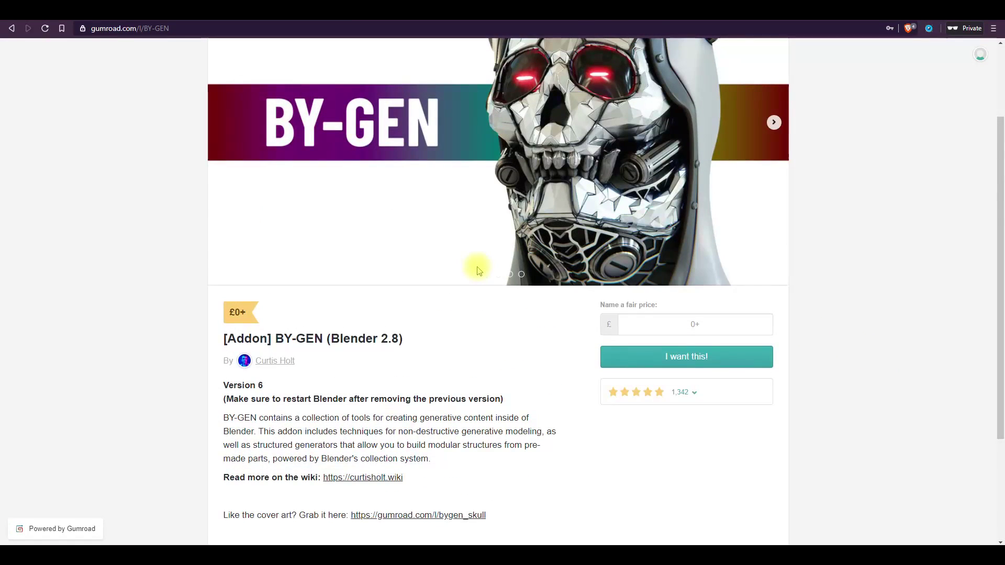
{"action": "scroll", "coordinate": [476, 299], "scroll_direction": "up", "scroll_amount": 2}
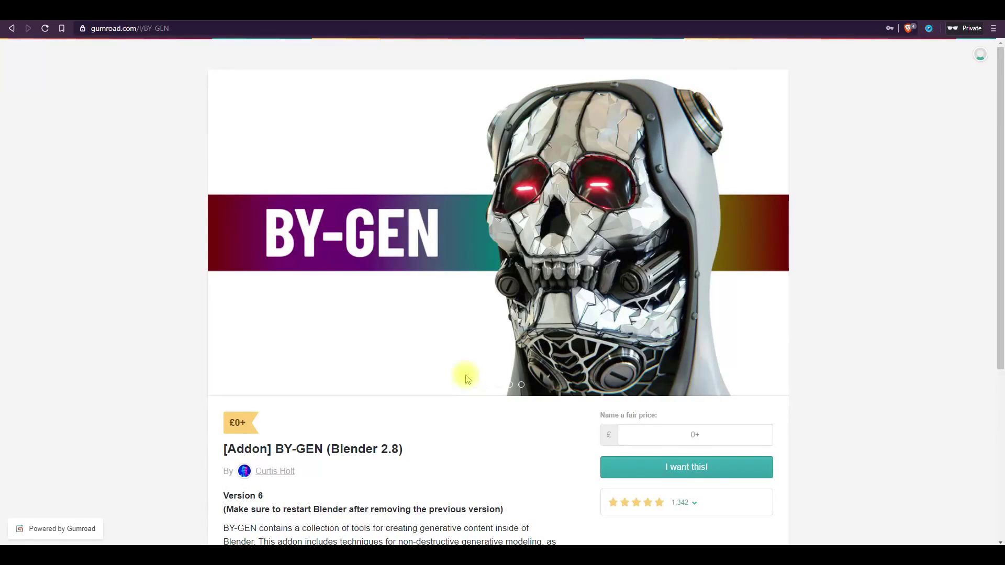
{"action": "left_click_drag", "start_coordinate": [228, 425], "coordinate": [205, 419]}
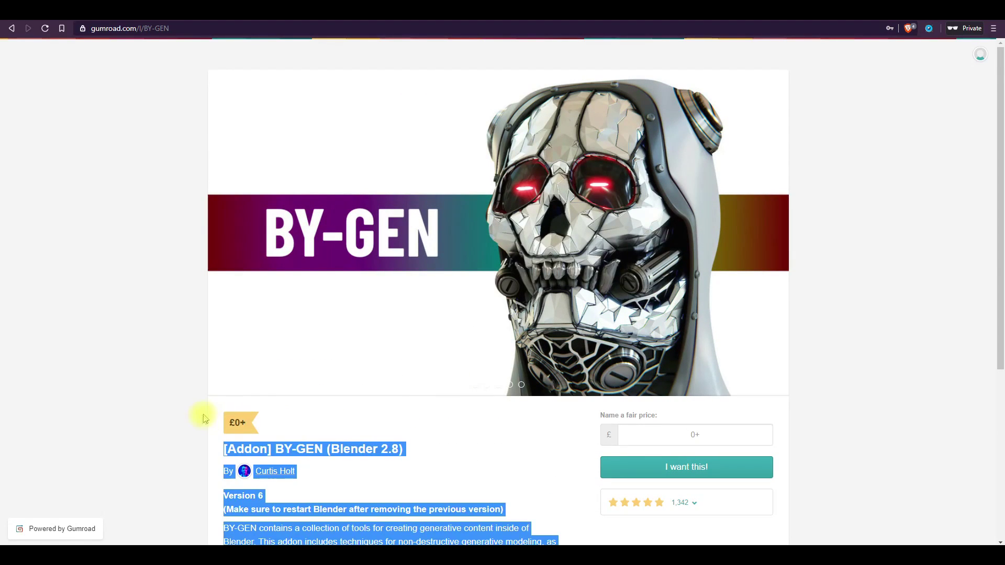
{"action": "left_click", "coordinate": [281, 421]}
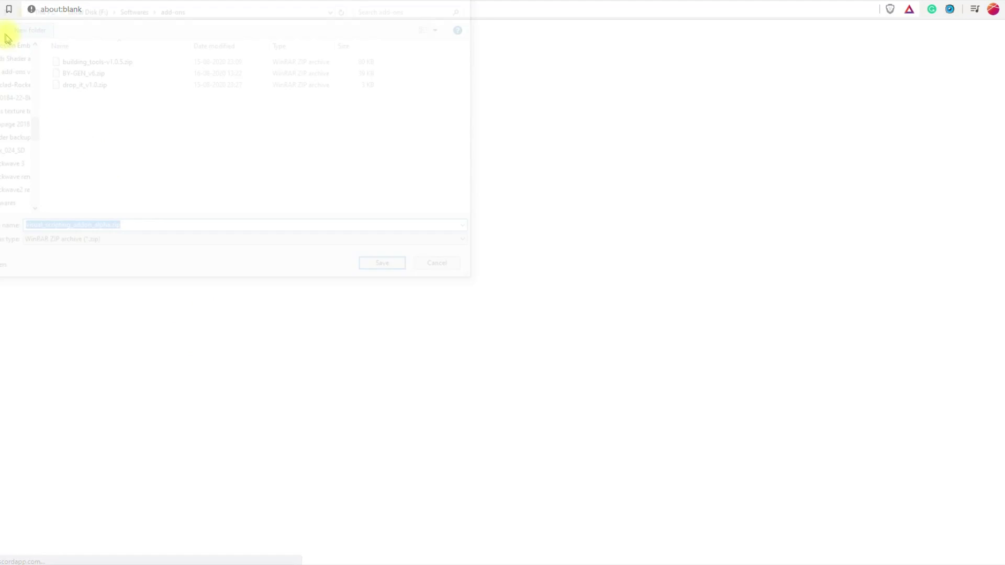
- Save visual_scripting_addon_alpha.zip in the add-ons folder and skim the Discord server's bugs channel
{"action": "left_click", "coordinate": [388, 267]}
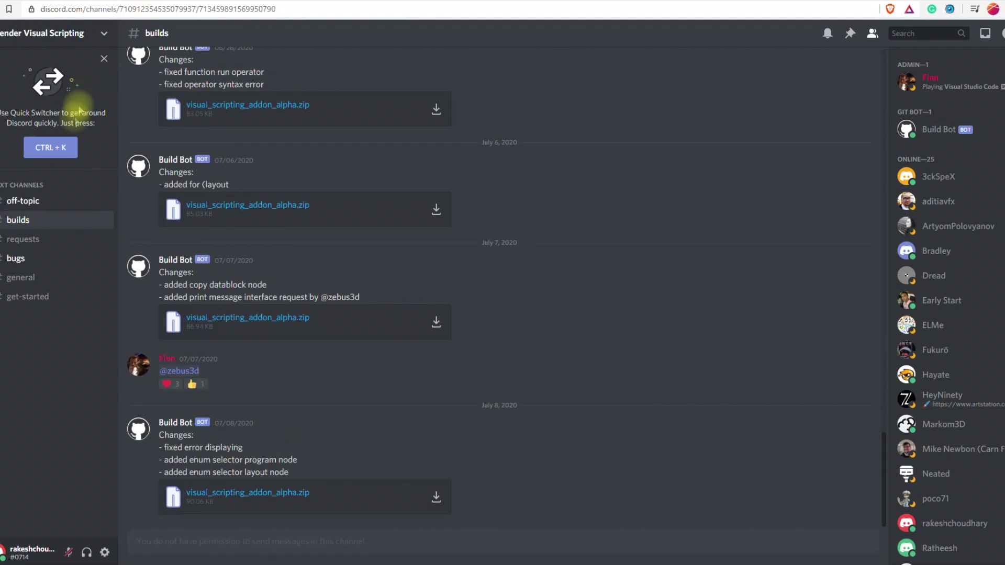
{"action": "left_click", "coordinate": [57, 263]}
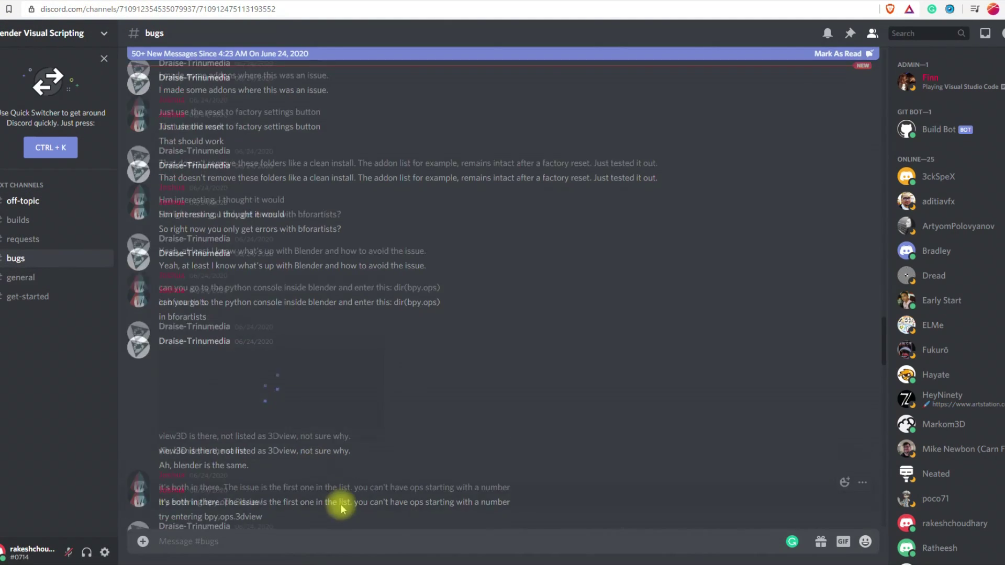
{"action": "scroll", "coordinate": [261, 516], "scroll_direction": "down", "scroll_amount": 7}
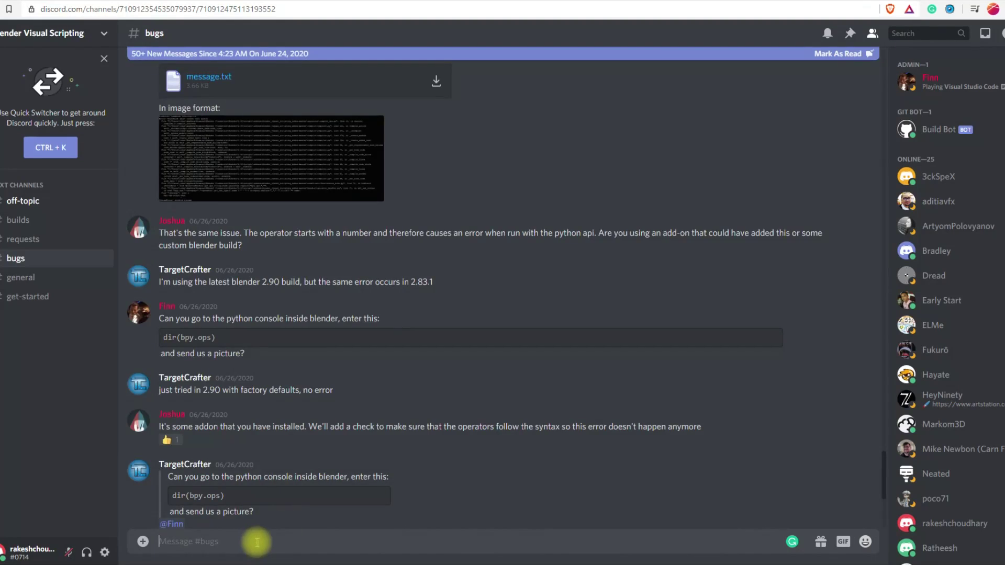
{"action": "scroll", "coordinate": [292, 489], "scroll_direction": "down", "scroll_amount": 5}
- Check the general channel and read the get-started channel, highlighting the list of what the addon should do and viewing its overview images
{"action": "left_click", "coordinate": [62, 298]}
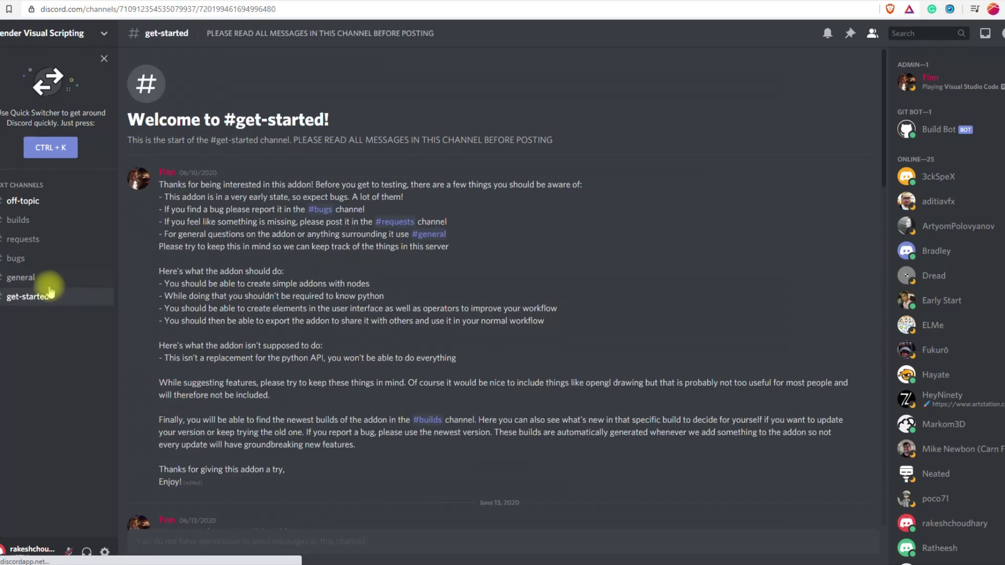
{"action": "left_click", "coordinate": [45, 281]}
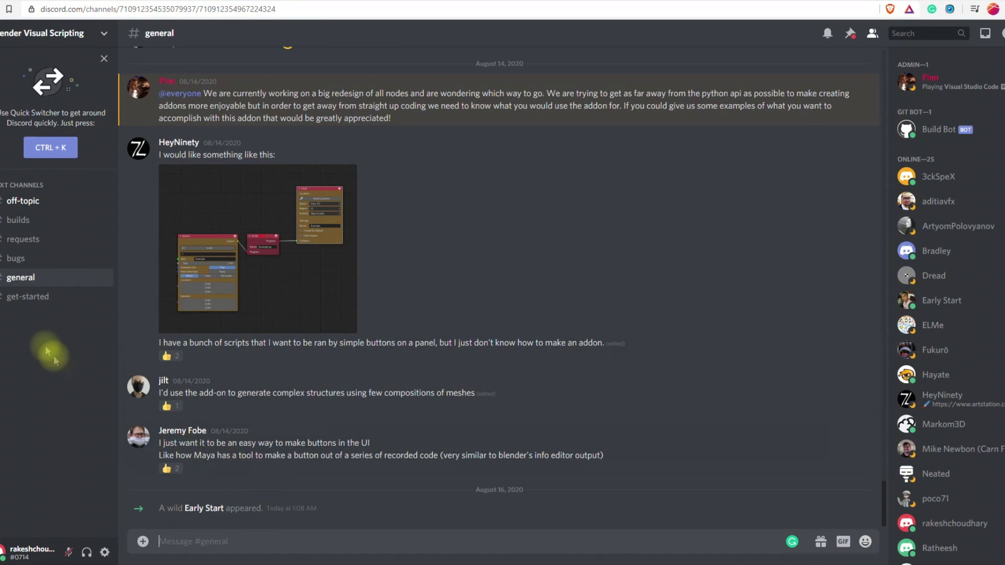
{"action": "left_click", "coordinate": [45, 308]}
{"action": "scroll", "coordinate": [293, 461], "scroll_direction": "up", "scroll_amount": 5}
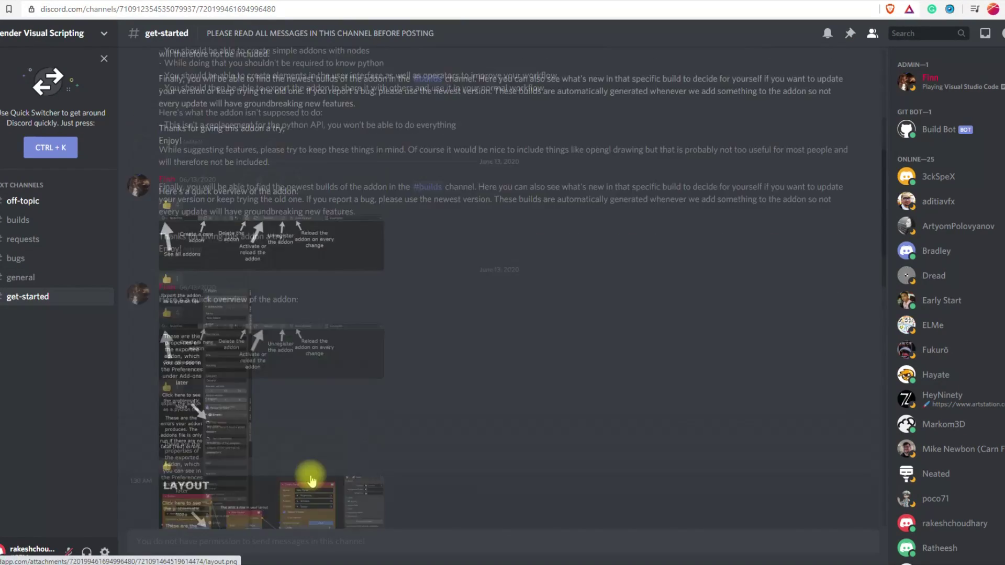
{"action": "scroll", "coordinate": [294, 419], "scroll_direction": "down", "scroll_amount": 2}
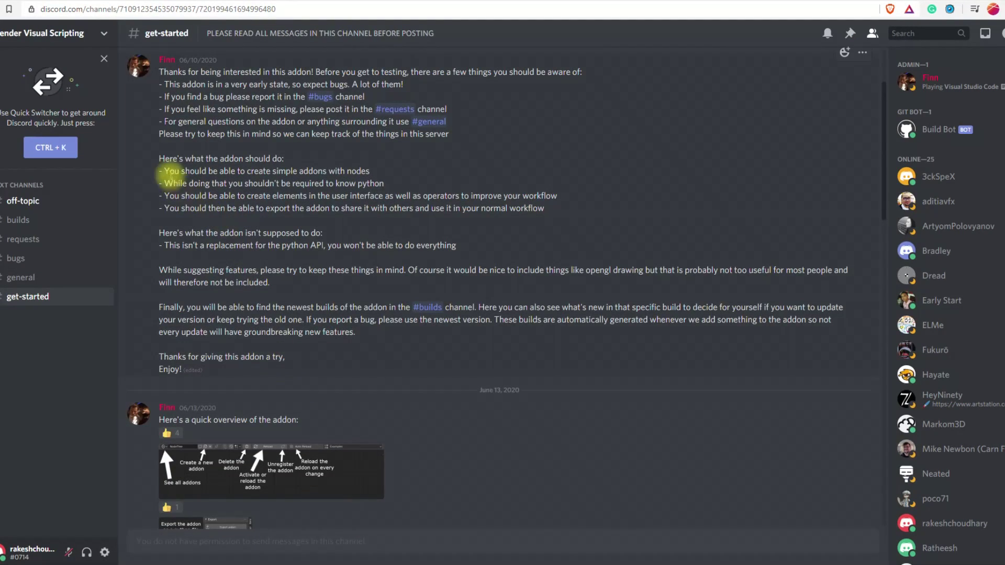
{"action": "left_click_drag", "start_coordinate": [178, 170], "coordinate": [277, 220]}
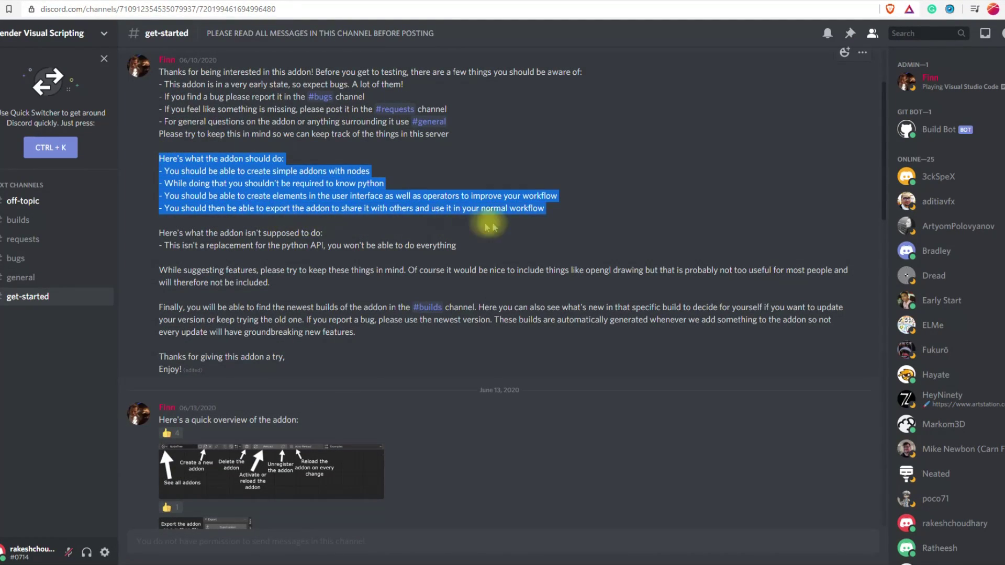
{"action": "left_click", "coordinate": [597, 214]}
{"action": "scroll", "coordinate": [589, 254], "scroll_direction": "down", "scroll_amount": 15}
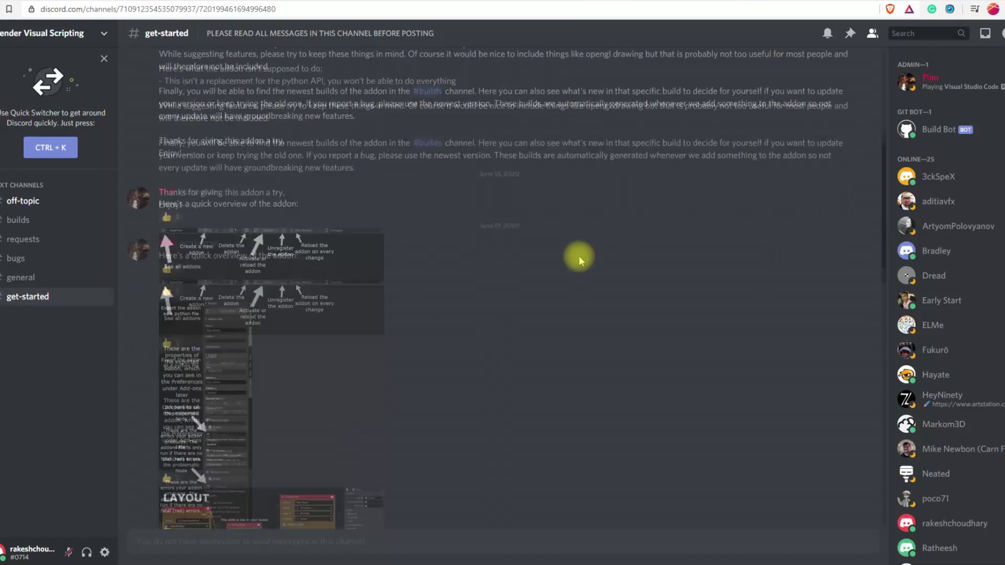
{"action": "scroll", "coordinate": [345, 295], "scroll_direction": "down", "scroll_amount": 2}
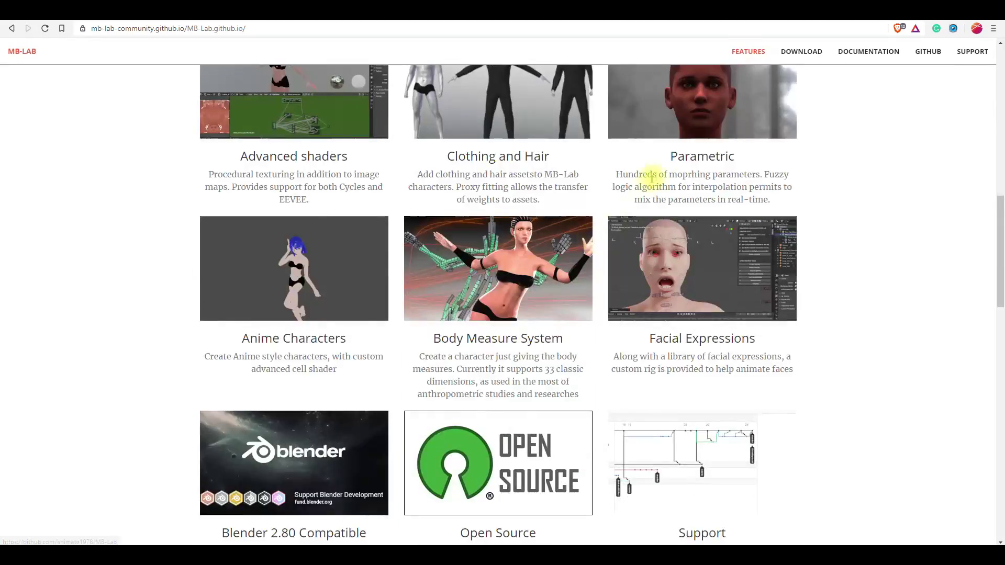
- Look over the MB-Lab website's features, download packages and documentation section
{"action": "scroll", "coordinate": [691, 289], "scroll_direction": "down", "scroll_amount": 12}
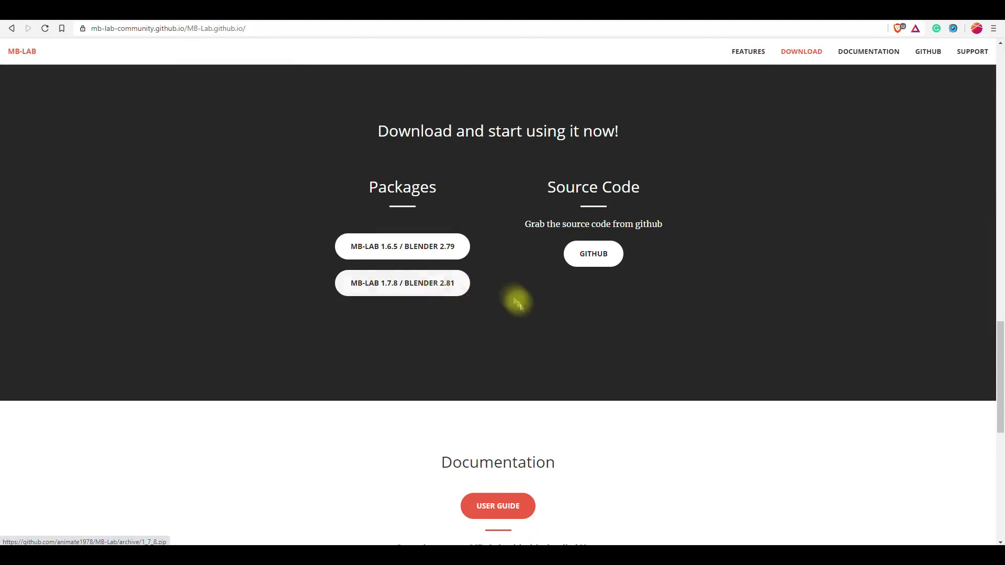
{"action": "scroll", "coordinate": [518, 304], "scroll_direction": "down", "scroll_amount": 8}
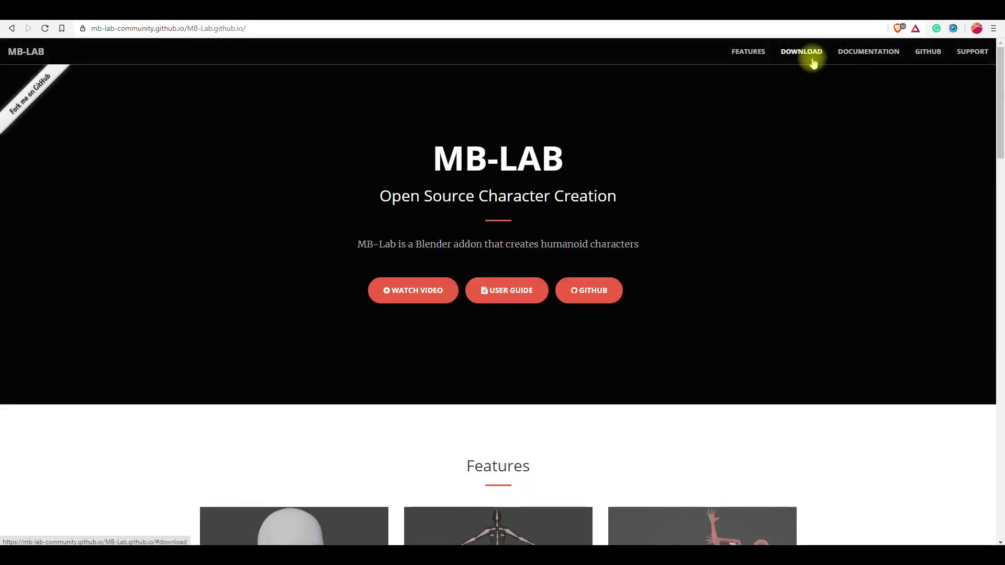
{"action": "left_click", "coordinate": [813, 60]}
{"action": "left_click", "coordinate": [879, 52]}
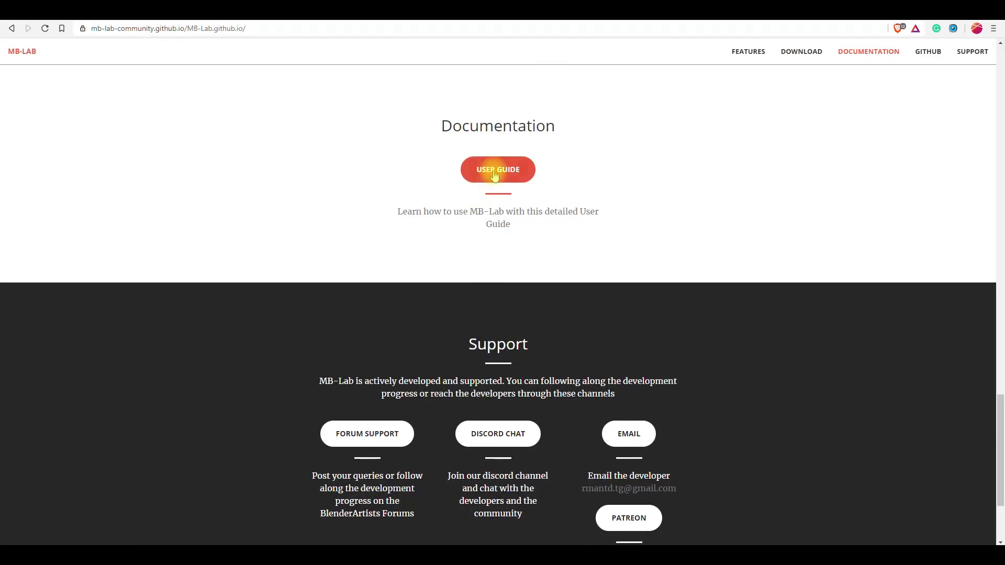
- Open the MB-Lab user guide, scan its contents, and read the Creation Tools page from Preset library to Auto-Modeling
{"action": "left_click", "coordinate": [494, 174]}
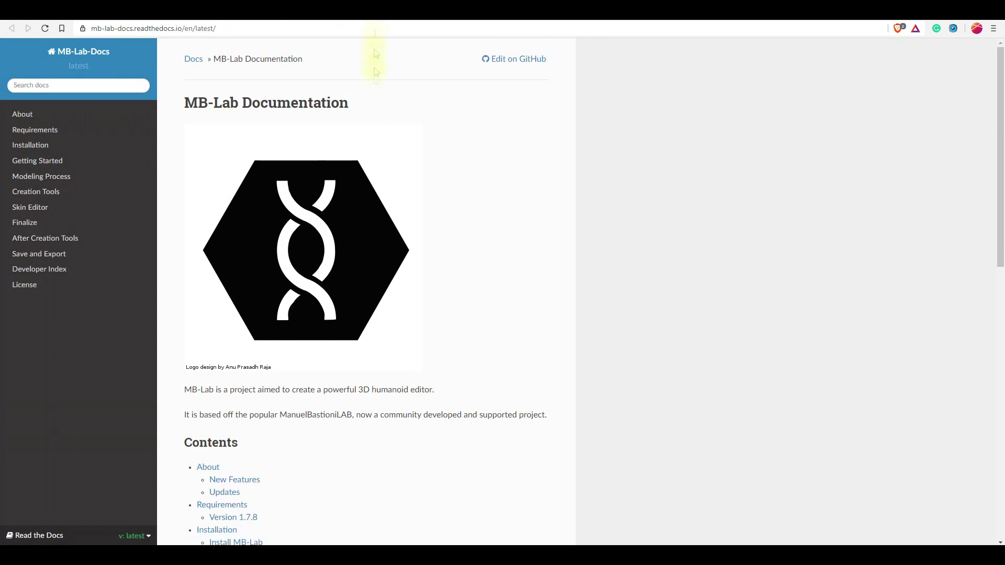
{"action": "scroll", "coordinate": [399, 218], "scroll_direction": "down", "scroll_amount": 5}
{"action": "scroll", "coordinate": [396, 264], "scroll_direction": "down", "scroll_amount": 10}
{"action": "scroll", "coordinate": [381, 262], "scroll_direction": "up", "scroll_amount": 12}
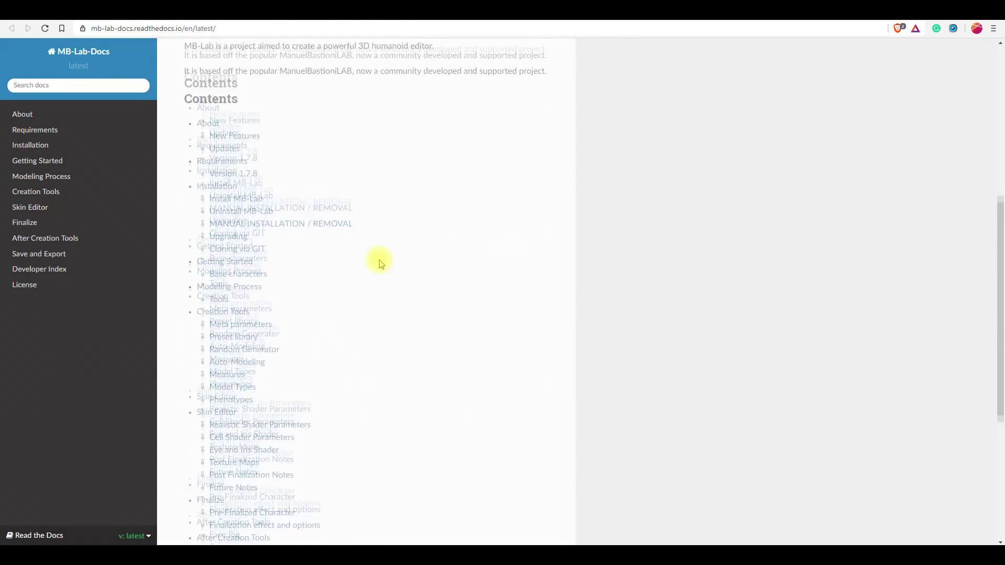
{"action": "scroll", "coordinate": [246, 366], "scroll_direction": "down", "scroll_amount": 3}
{"action": "scroll", "coordinate": [230, 335], "scroll_direction": "down", "scroll_amount": 3}
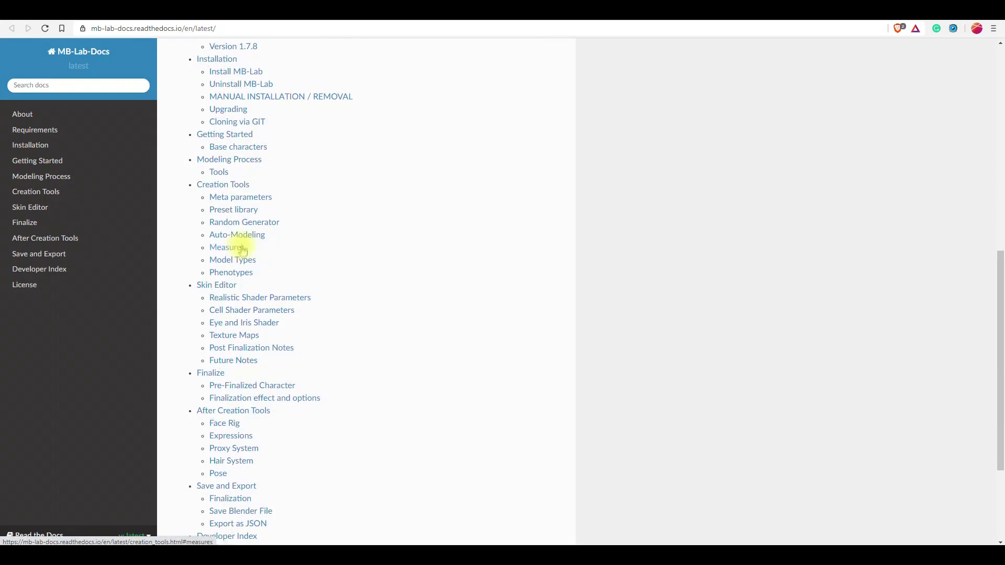
{"action": "scroll", "coordinate": [298, 264], "scroll_direction": "down", "scroll_amount": 10}
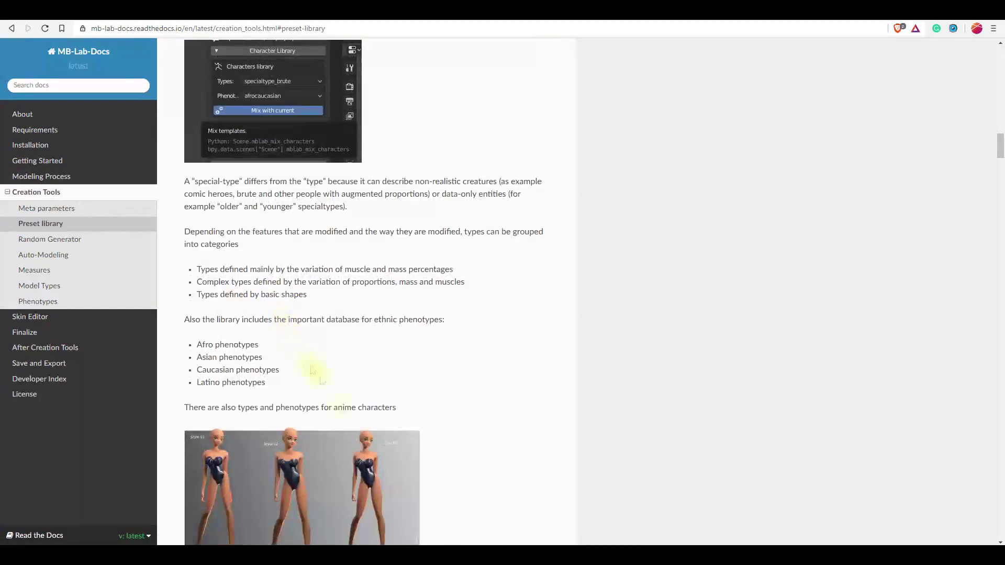
{"action": "scroll", "coordinate": [392, 433], "scroll_direction": "down", "scroll_amount": 15}
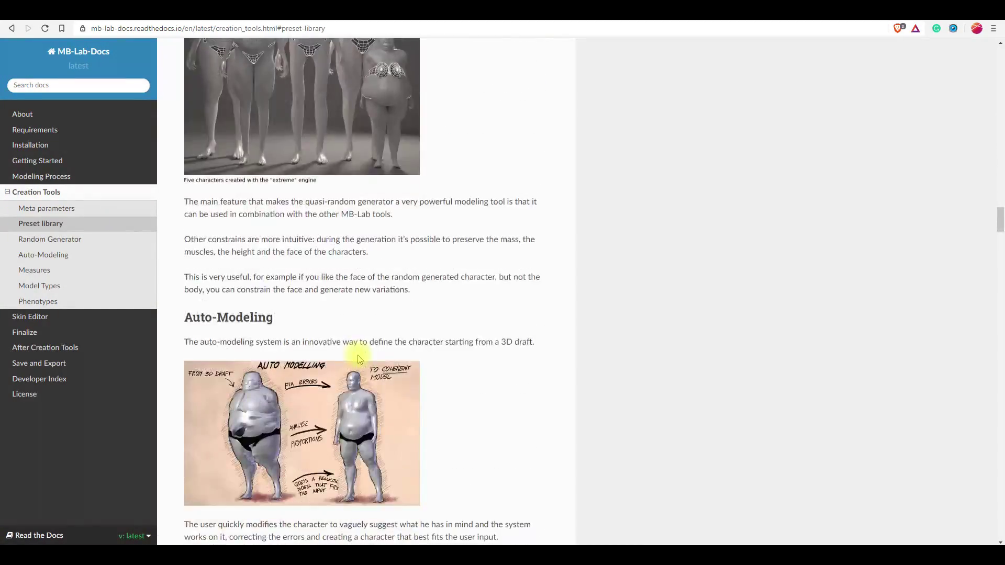
- Read the rest of the MB-Lab Creation Tools page, from Auto-Modeling through model types to Phenotypes
{"action": "scroll", "coordinate": [358, 359], "scroll_direction": "down", "scroll_amount": 15}
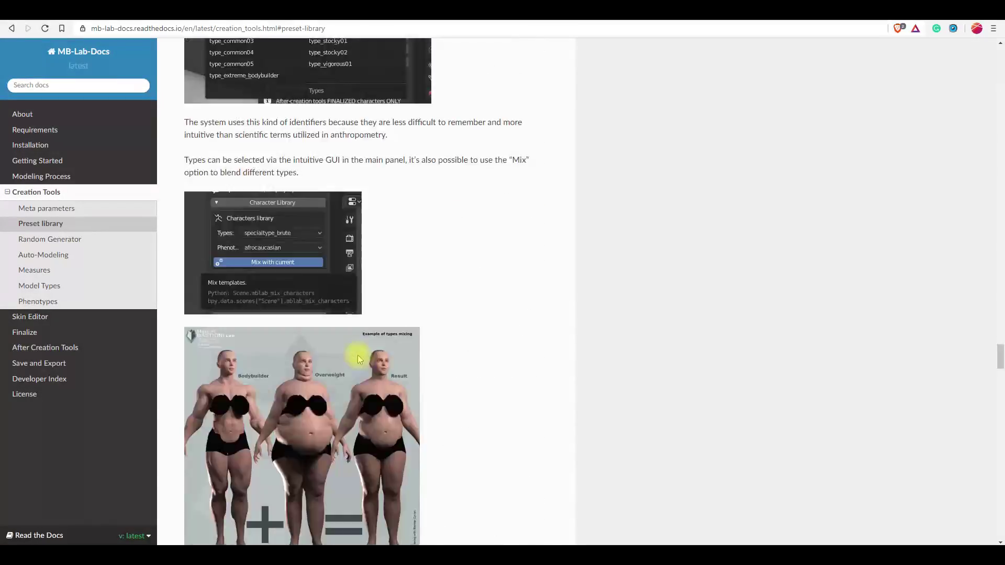
{"action": "scroll", "coordinate": [358, 359], "scroll_direction": "down", "scroll_amount": 15}
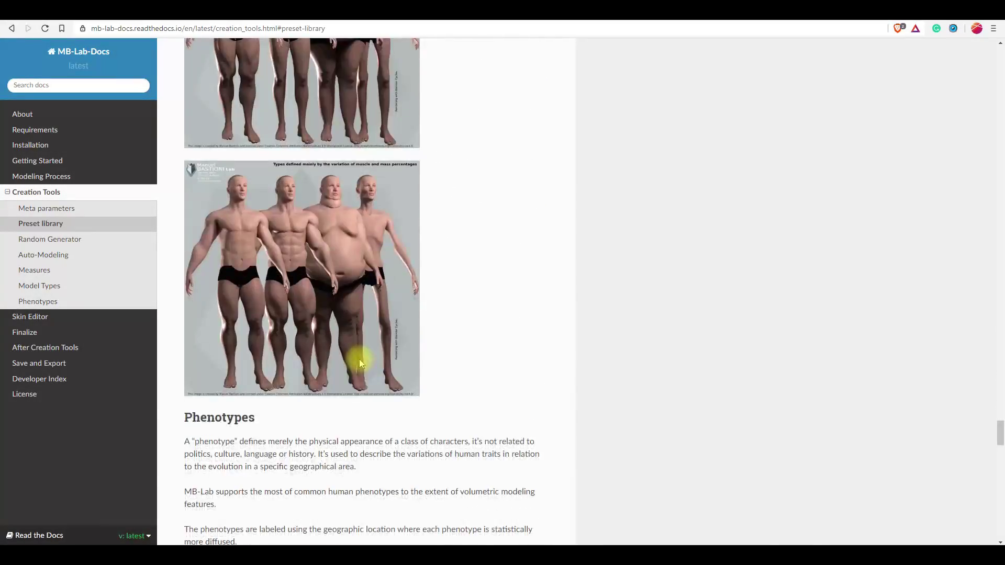
{"action": "scroll", "coordinate": [363, 364], "scroll_direction": "down", "scroll_amount": 15}
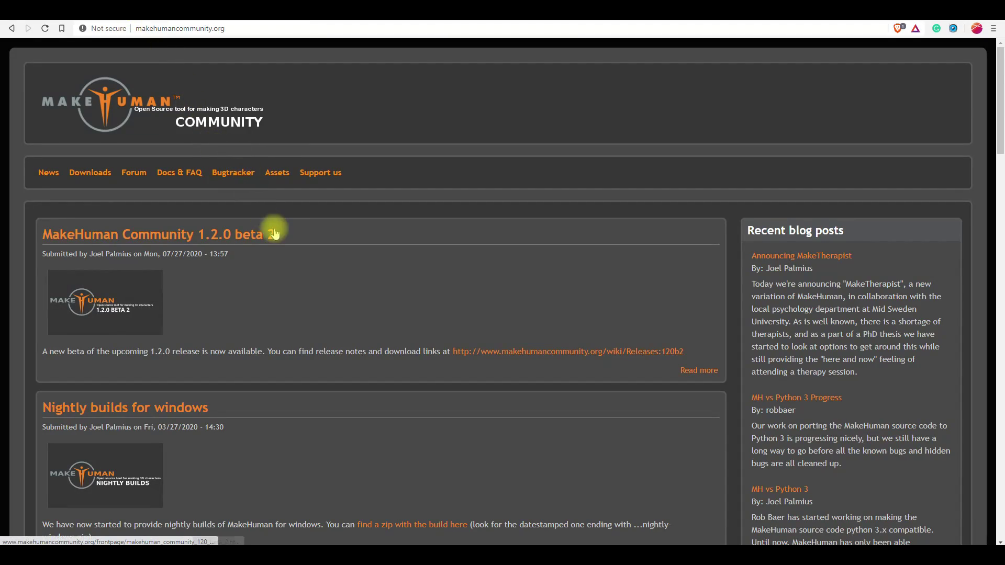
- Look over the MakeHuman Community front page and open its Downloads page
{"action": "scroll", "coordinate": [276, 239], "scroll_direction": "down", "scroll_amount": 2}
{"action": "scroll", "coordinate": [97, 136], "scroll_direction": "up", "scroll_amount": 1}
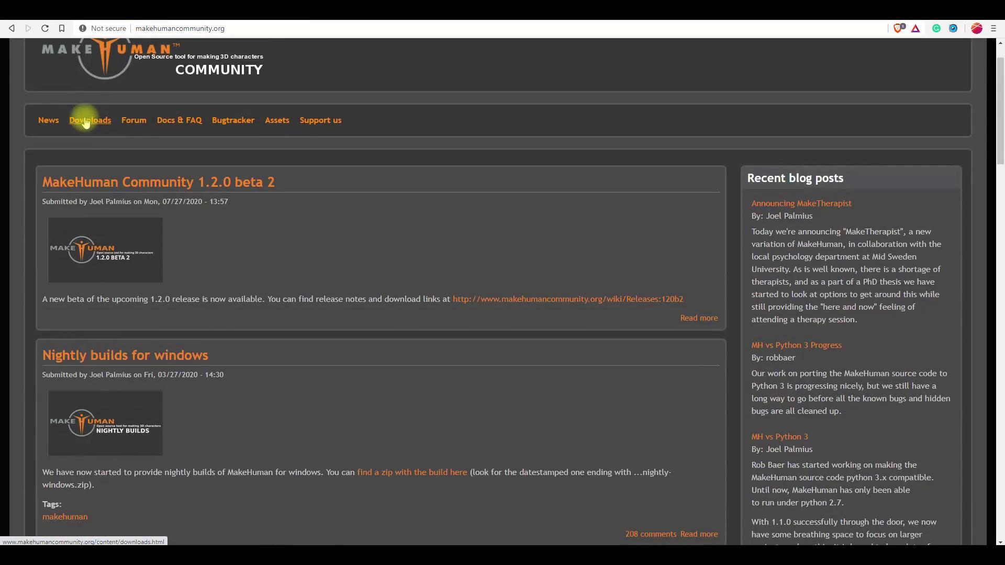
{"action": "left_click", "coordinate": [86, 122]}
{"action": "scroll", "coordinate": [314, 236], "scroll_direction": "down", "scroll_amount": 2}
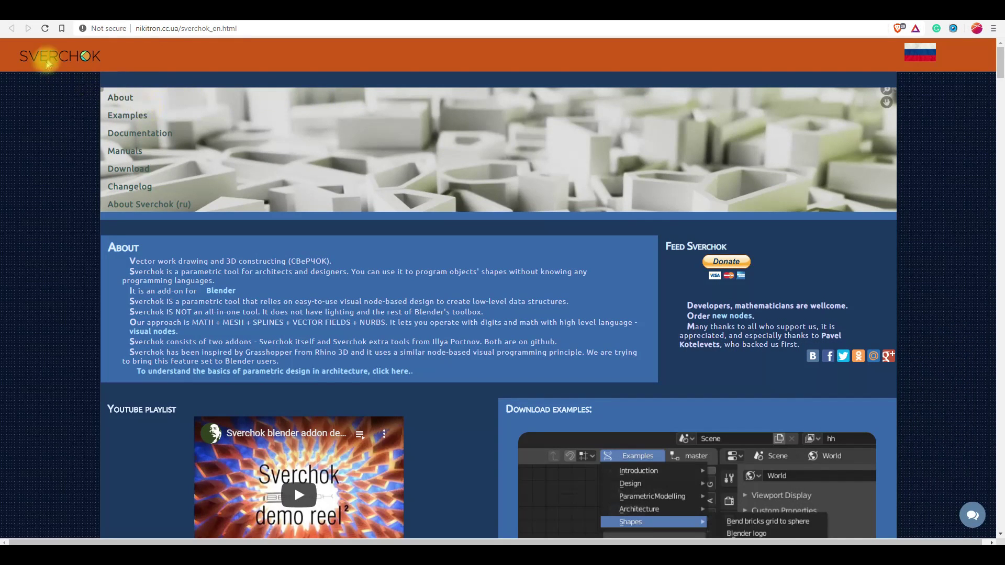
- Look through the Sverchok website, from its About text and examples to the Downloads section and comments
{"action": "scroll", "coordinate": [550, 287], "scroll_direction": "down", "scroll_amount": 6}
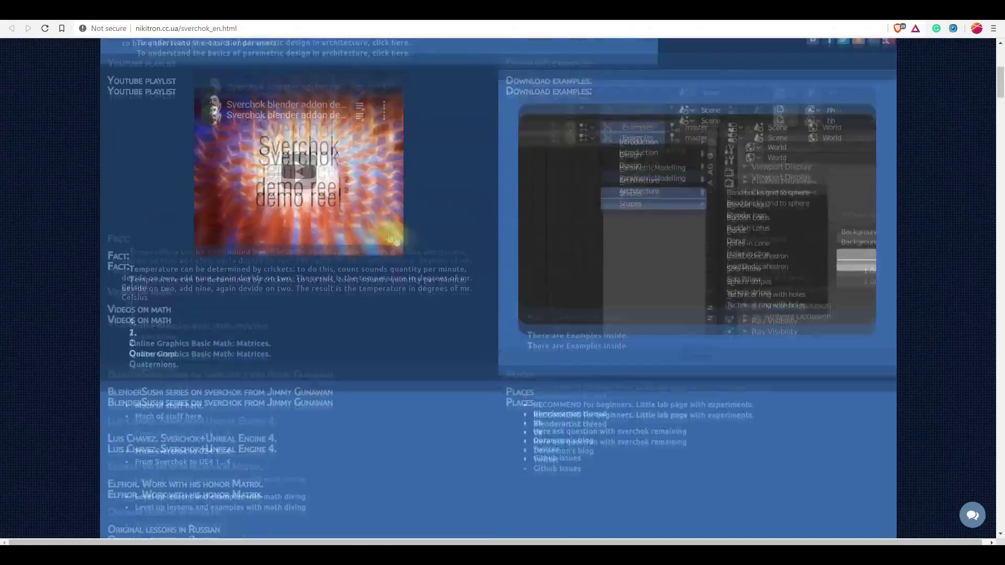
{"action": "scroll", "coordinate": [316, 237], "scroll_direction": "down", "scroll_amount": 6}
{"action": "scroll", "coordinate": [316, 233], "scroll_direction": "down", "scroll_amount": 3}
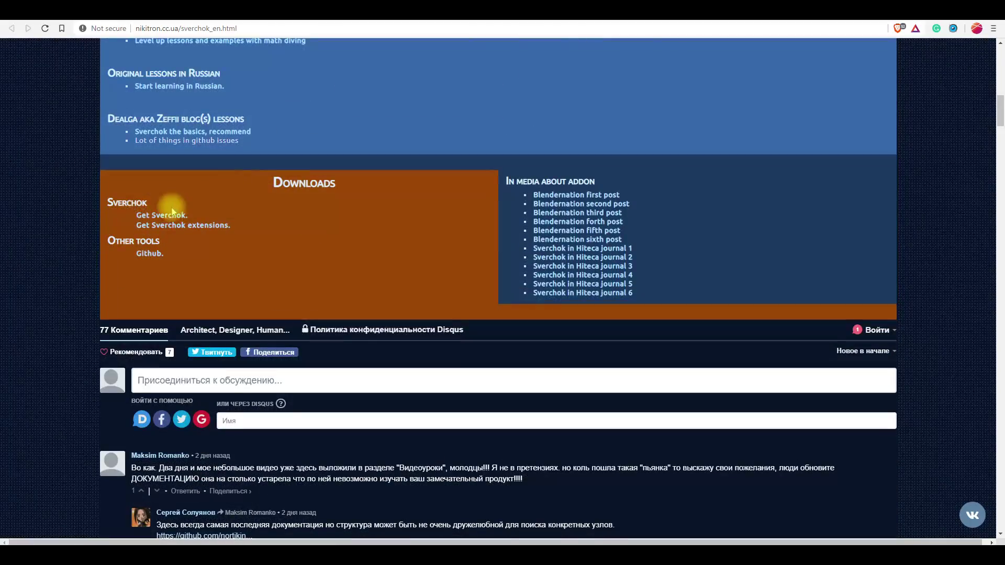
{"action": "scroll", "coordinate": [178, 226], "scroll_direction": "down", "scroll_amount": 2}
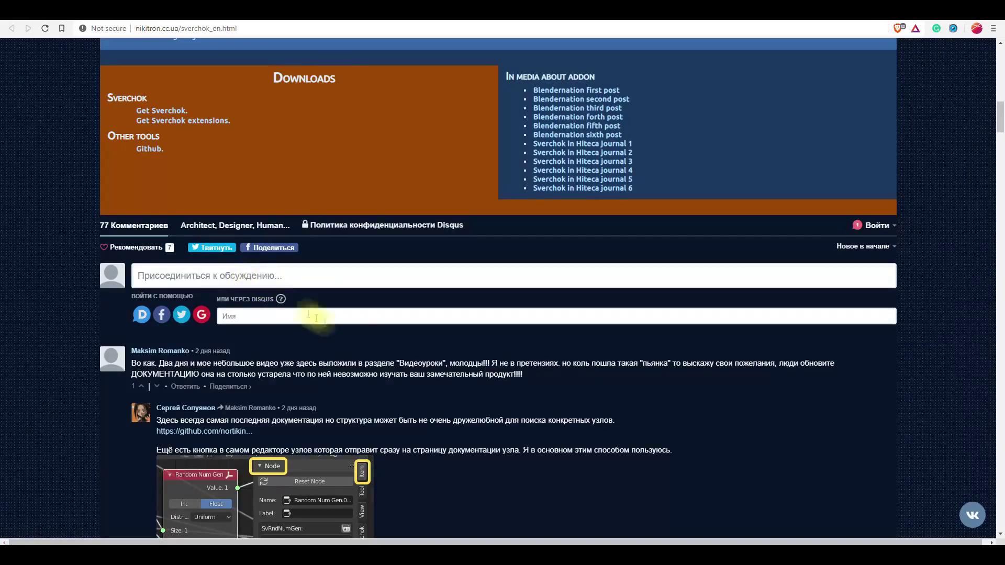
{"action": "scroll", "coordinate": [316, 318], "scroll_direction": "down", "scroll_amount": 10}
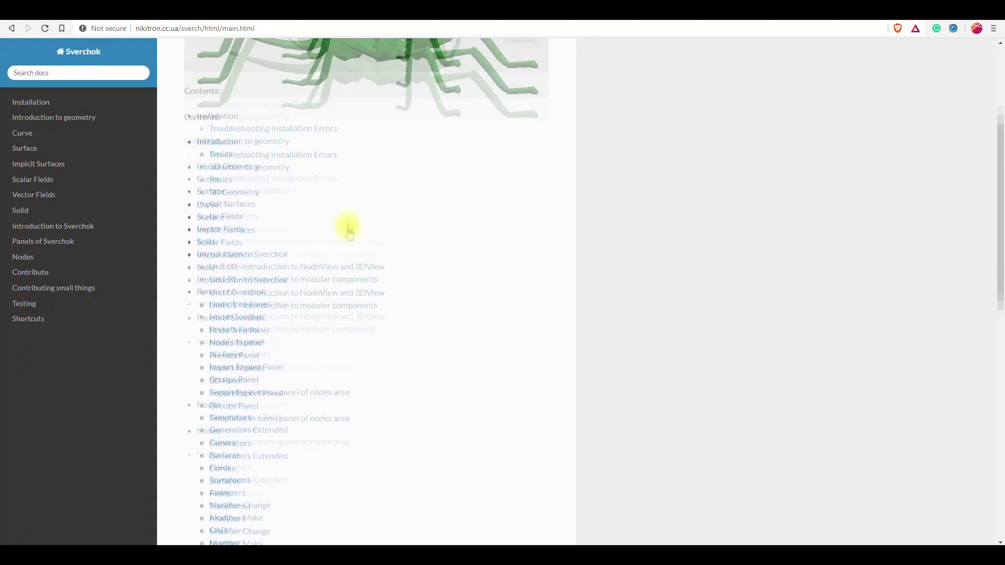
- Scan the Sverchok documentation contents and look through the Generators node index
{"action": "scroll", "coordinate": [335, 246], "scroll_direction": "down", "scroll_amount": 5}
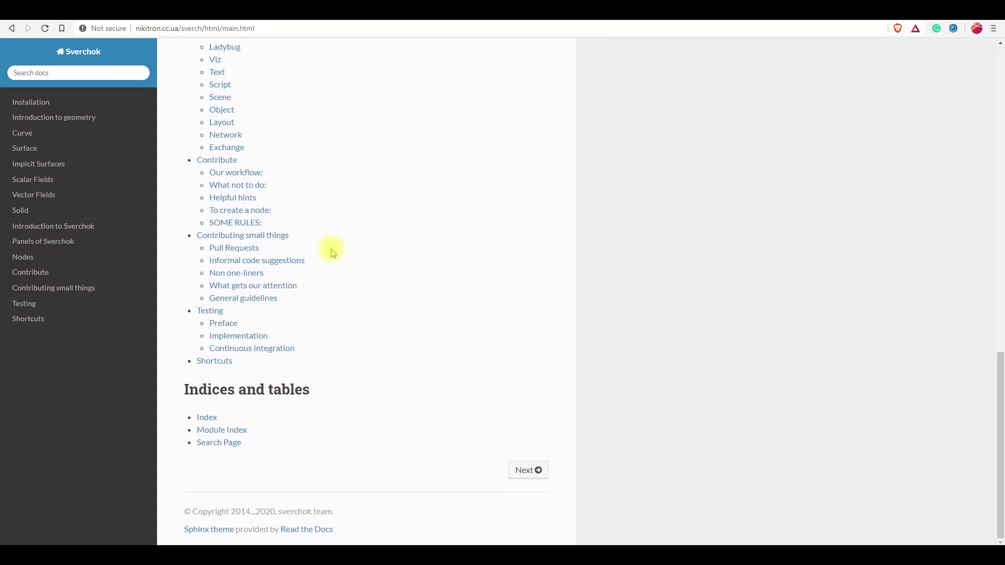
{"action": "scroll", "coordinate": [333, 253], "scroll_direction": "up", "scroll_amount": 7}
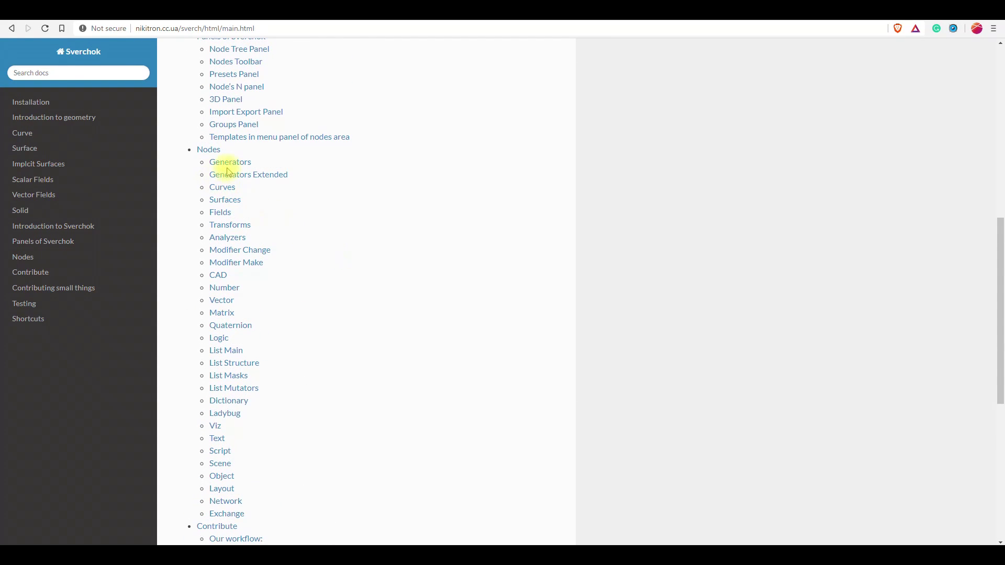
{"action": "scroll", "coordinate": [258, 147], "scroll_direction": "down", "scroll_amount": 1}
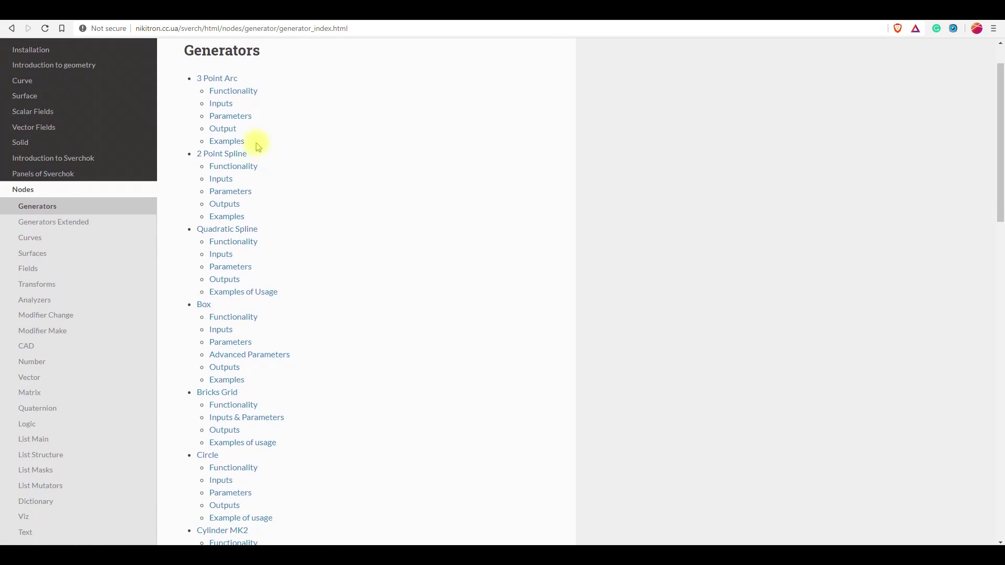
{"action": "scroll", "coordinate": [306, 262], "scroll_direction": "down", "scroll_amount": 10}
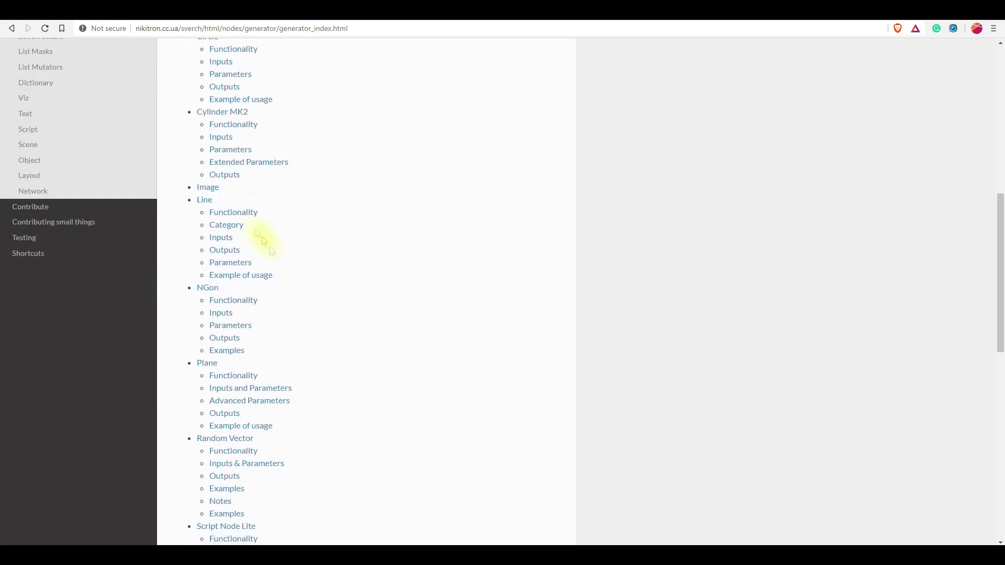
{"action": "scroll", "coordinate": [249, 240], "scroll_direction": "down", "scroll_amount": 3}
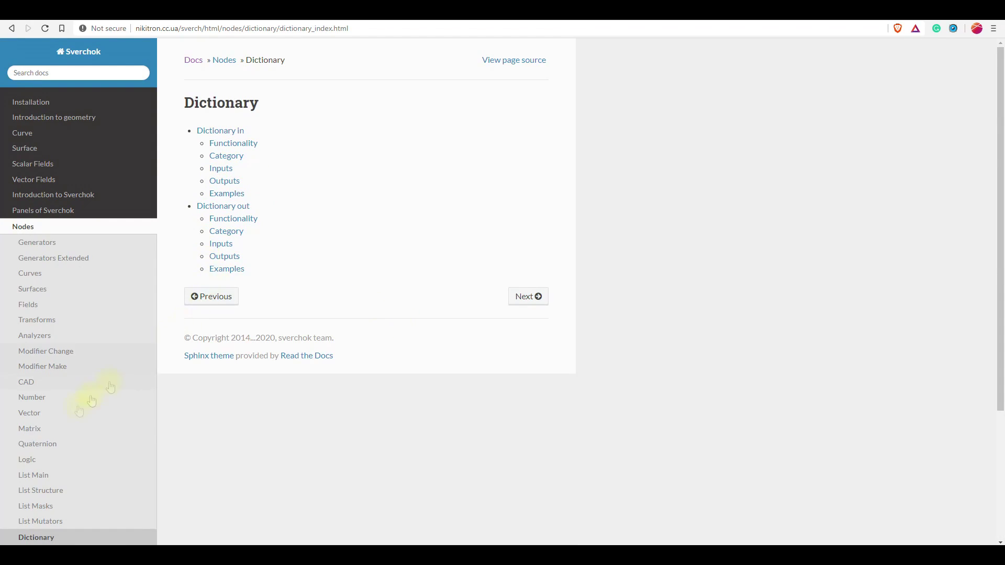
- Examine the Dictionary and Objects node indexes in the Sverchok documentation, and return to the documentation home page
{"action": "scroll", "coordinate": [58, 424], "scroll_direction": "down", "scroll_amount": 3}
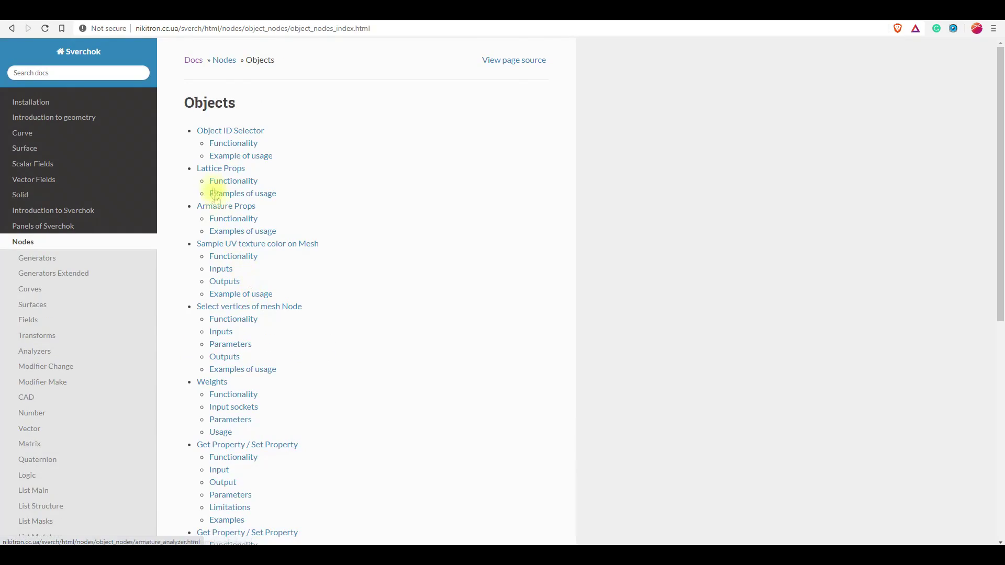
{"action": "scroll", "coordinate": [215, 192], "scroll_direction": "down", "scroll_amount": 6}
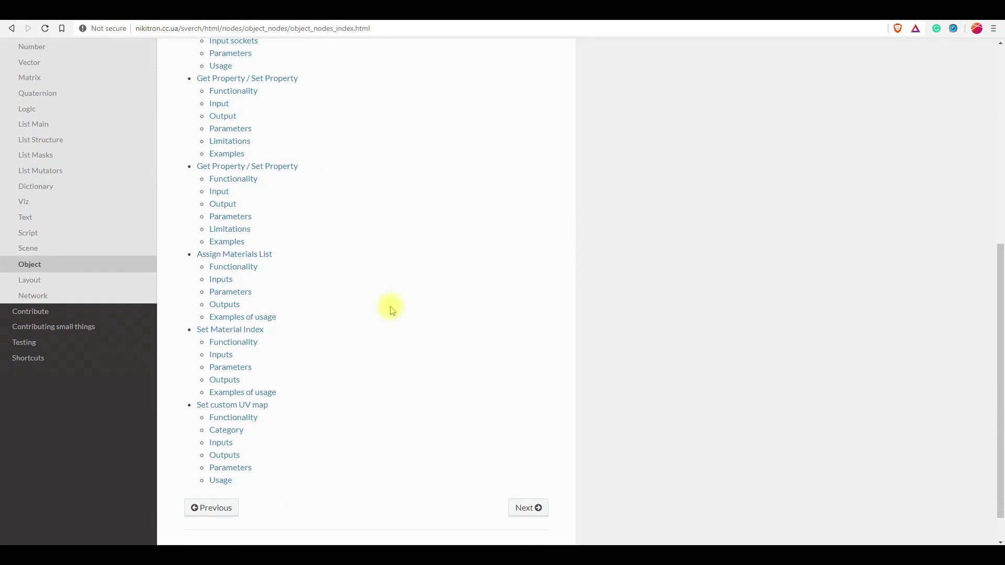
{"action": "scroll", "coordinate": [369, 303], "scroll_direction": "up", "scroll_amount": 7}
{"action": "left_click", "coordinate": [86, 56]}
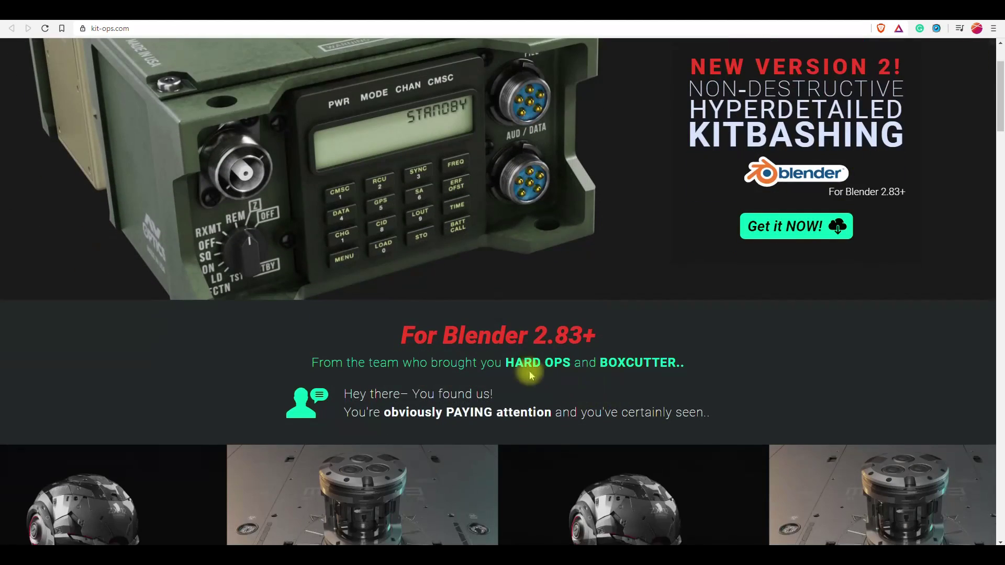
- Read the KIT OPS 2 website from the introduction and image gallery to the FREE versus PRO comparison table
{"action": "left_click", "coordinate": [687, 365]}
{"action": "scroll", "coordinate": [687, 365], "scroll_direction": "down", "scroll_amount": 6}
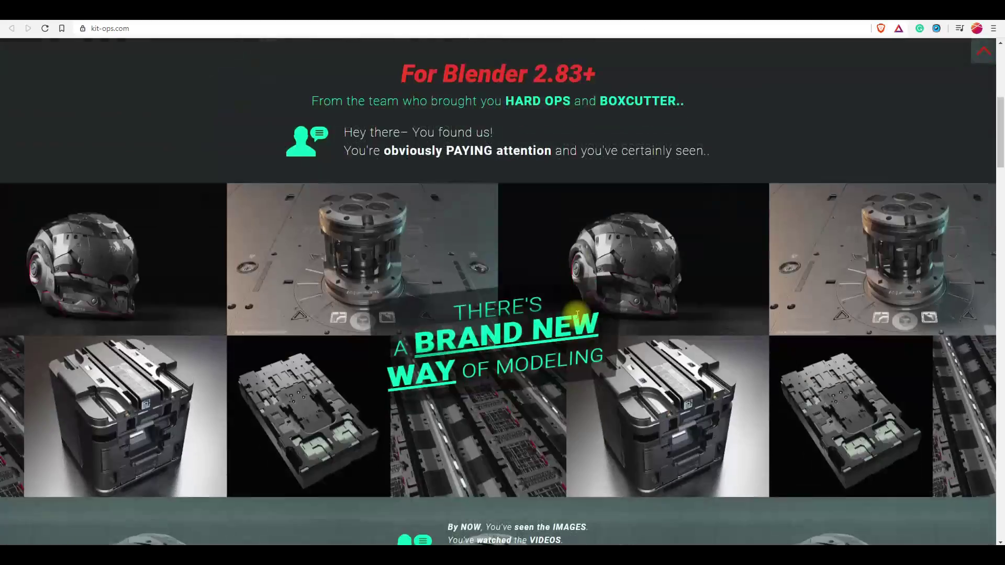
{"action": "scroll", "coordinate": [683, 356], "scroll_direction": "down", "scroll_amount": 6}
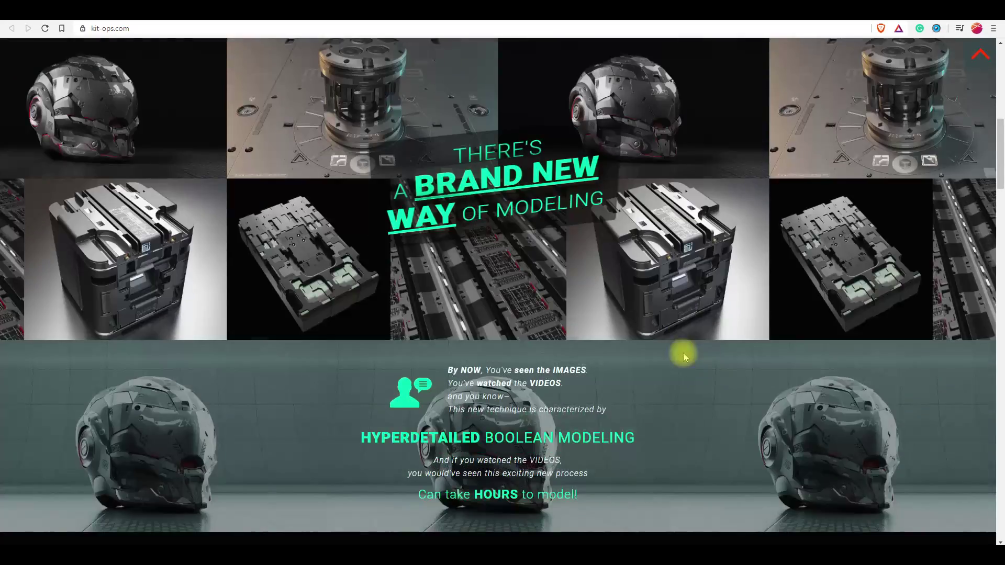
{"action": "scroll", "coordinate": [684, 361], "scroll_direction": "down", "scroll_amount": 14}
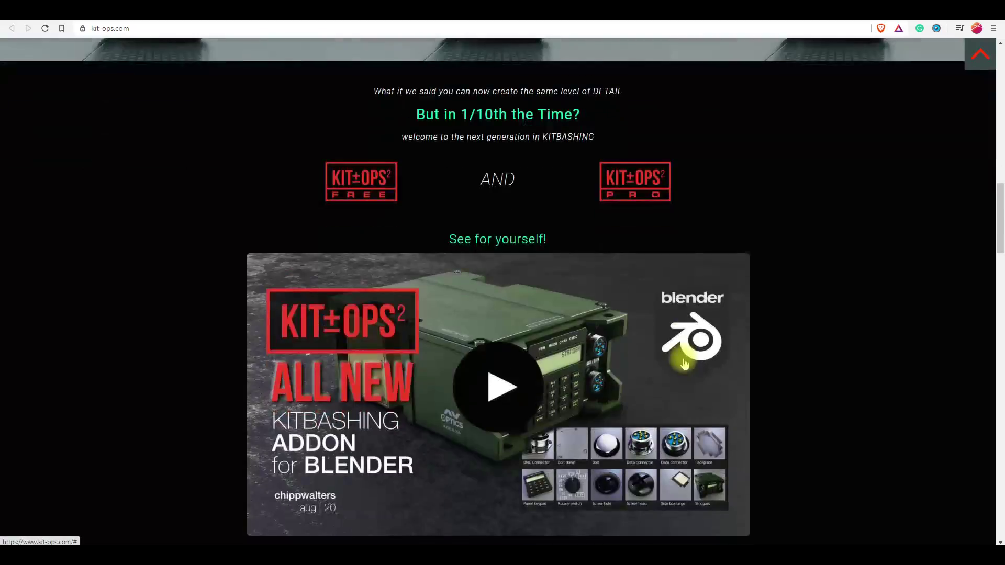
{"action": "scroll", "coordinate": [478, 277], "scroll_direction": "down", "scroll_amount": 10}
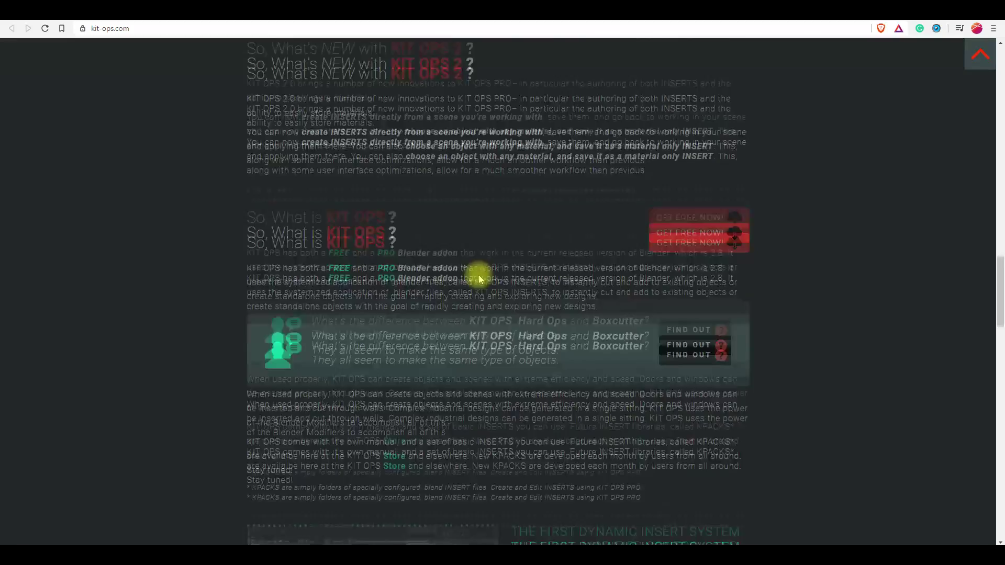
{"action": "scroll", "coordinate": [481, 280], "scroll_direction": "down", "scroll_amount": 17}
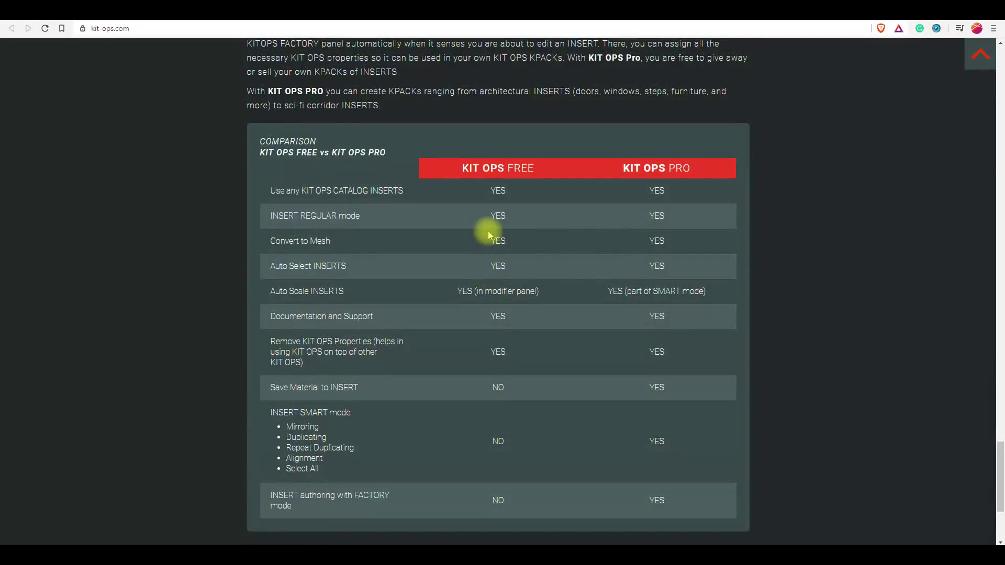
- Finish viewing the KIT OPS comparison, return to the start of the page and check the site's navigation options
{"action": "scroll", "coordinate": [488, 234], "scroll_direction": "down", "scroll_amount": 3}
{"action": "scroll", "coordinate": [485, 237], "scroll_direction": "up", "scroll_amount": 20}
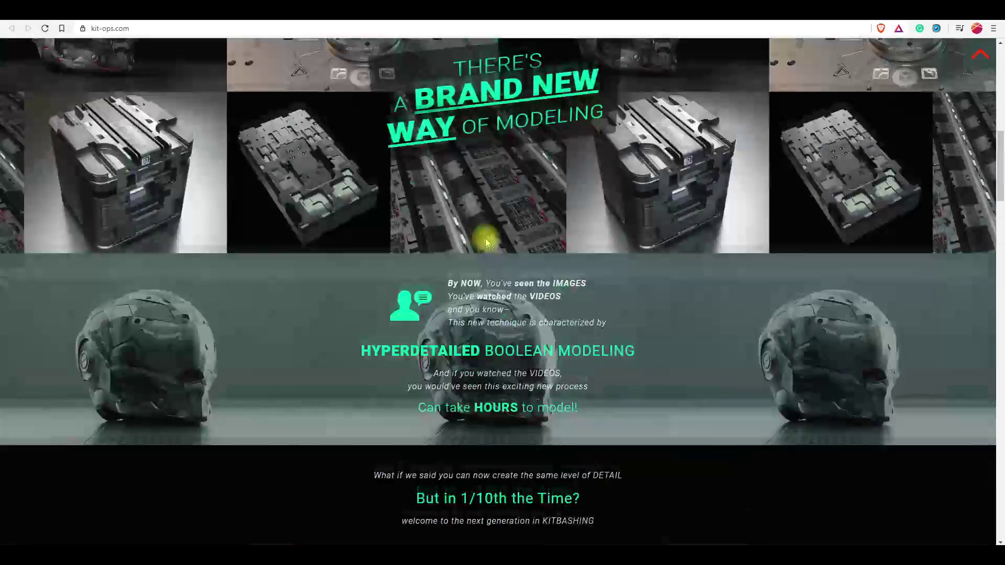
{"action": "scroll", "coordinate": [485, 238], "scroll_direction": "up", "scroll_amount": 10}
{"action": "left_click", "coordinate": [984, 67]}
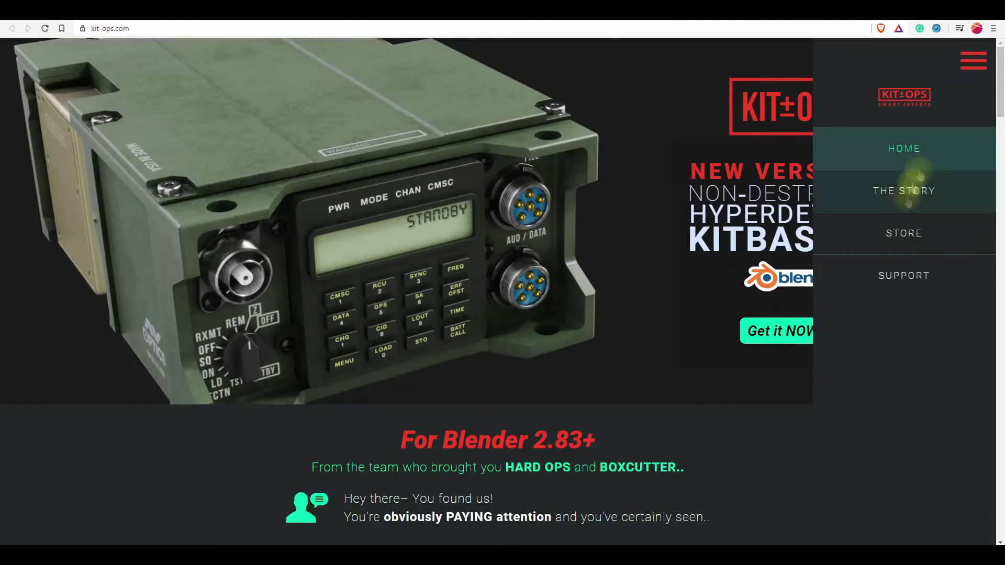
{"action": "left_click", "coordinate": [628, 280]}
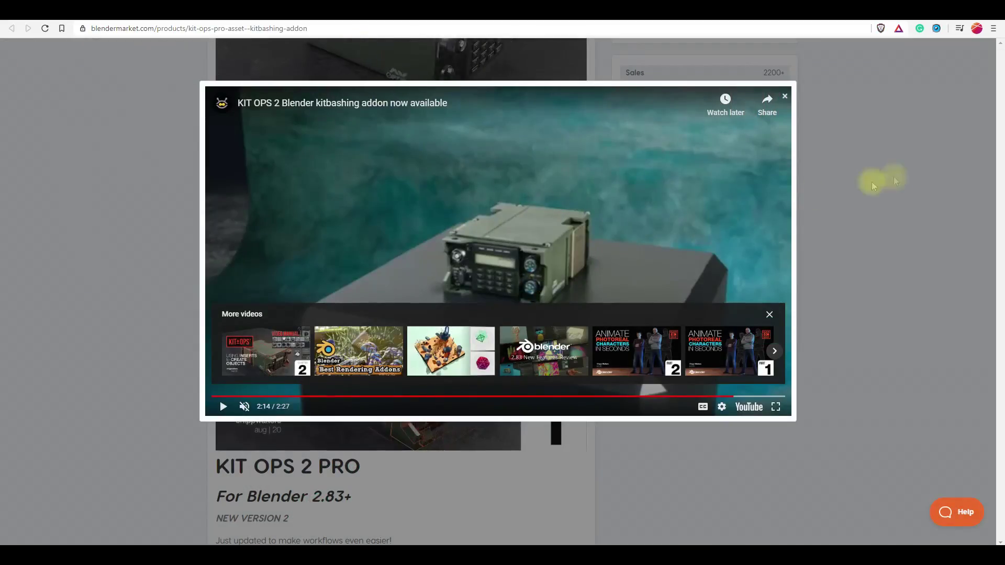
- Close the demo video on the KIT OPS 2 PRO Blender Market page and look over the product's previews and description
{"action": "left_click", "coordinate": [873, 186]}
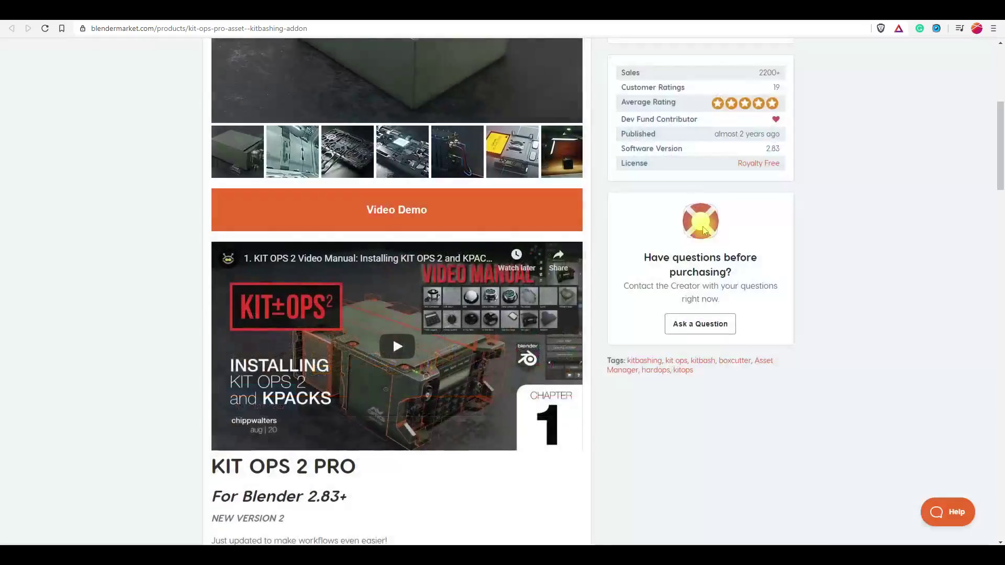
{"action": "scroll", "coordinate": [392, 337], "scroll_direction": "up", "scroll_amount": 6}
{"action": "scroll", "coordinate": [394, 351], "scroll_direction": "down", "scroll_amount": 3}
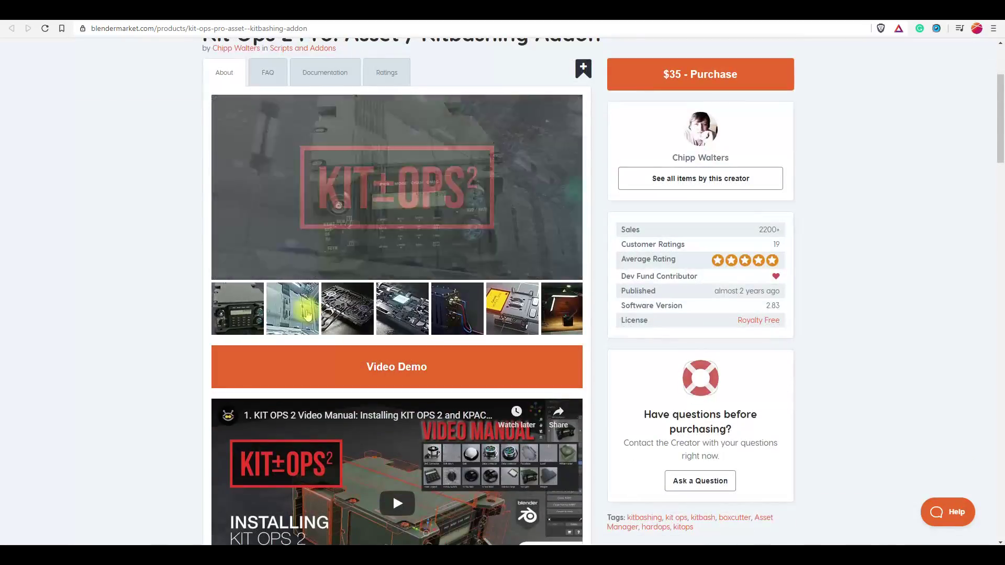
{"action": "scroll", "coordinate": [396, 353], "scroll_direction": "up", "scroll_amount": 2}
{"action": "left_click", "coordinate": [351, 415]}
{"action": "scroll", "coordinate": [350, 416], "scroll_direction": "down", "scroll_amount": 20}
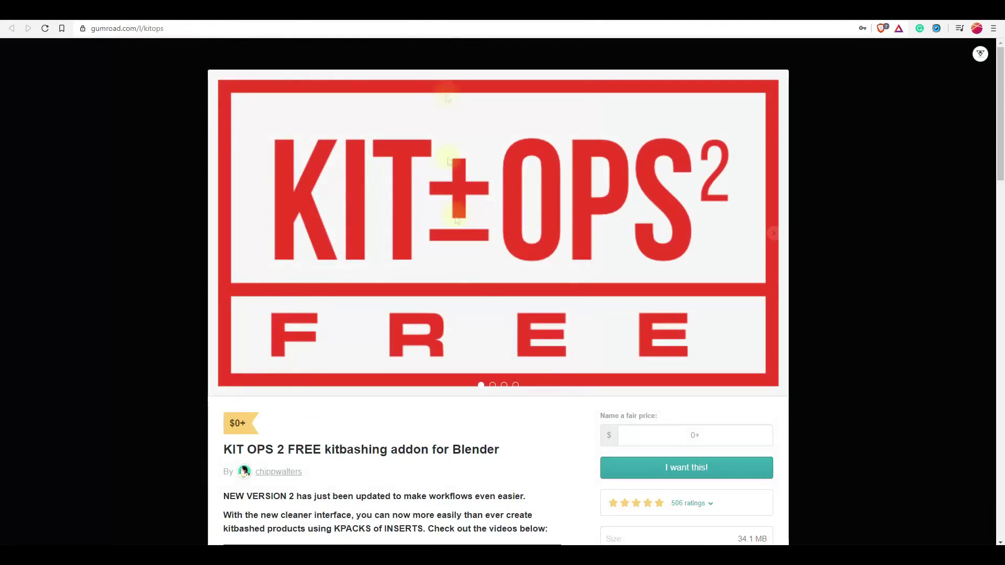
- Get KIT OPS 2 FREE from its Gumroad page at a price of $0 and open the purchased content
{"action": "scroll", "coordinate": [644, 316], "scroll_direction": "down", "scroll_amount": 4}
{"action": "left_click", "coordinate": [740, 228]}
{"action": "type", "text": "0"}
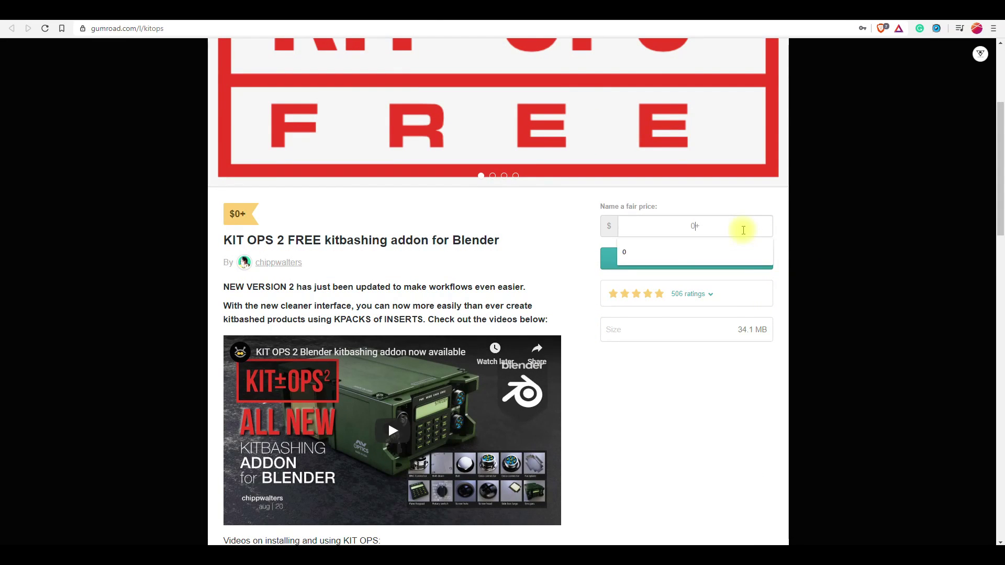
{"action": "left_click", "coordinate": [722, 260]}
{"action": "left_click", "coordinate": [539, 208]}
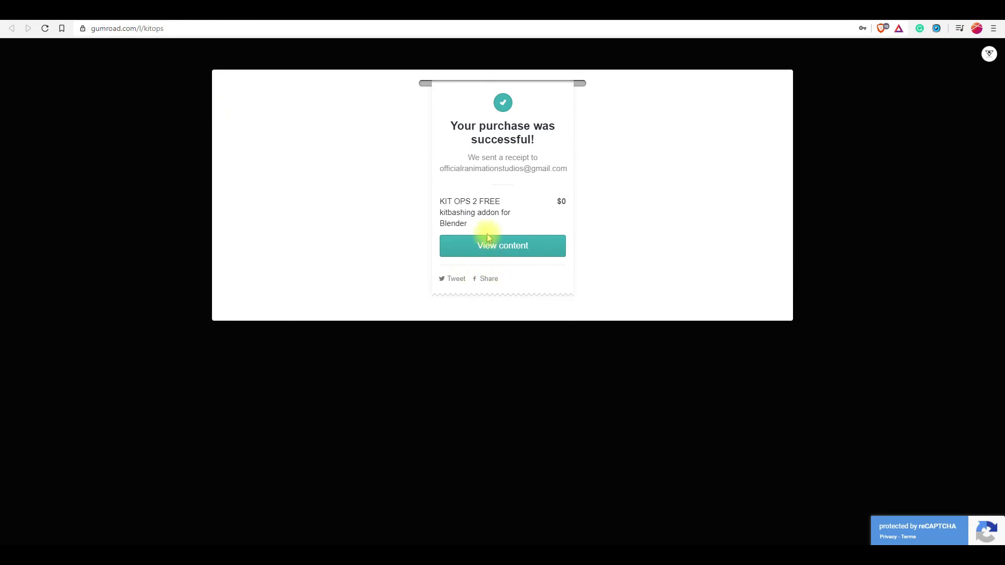
{"action": "left_click", "coordinate": [499, 248]}
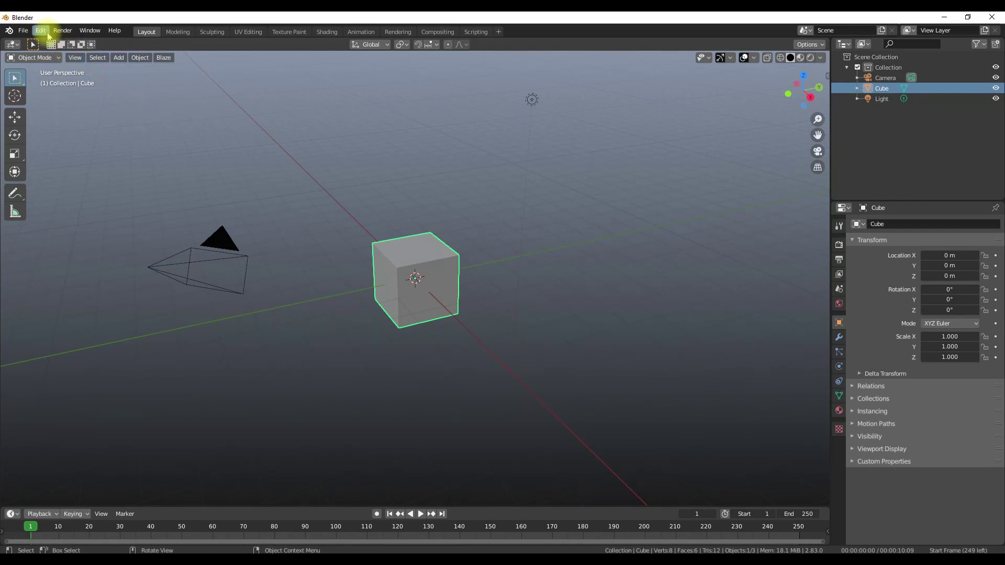
- Switch to Blender, open the preferences and search the add-ons for "Archi"
{"action": "left_click", "coordinate": [41, 31]}
{"action": "left_click", "coordinate": [48, 148]}
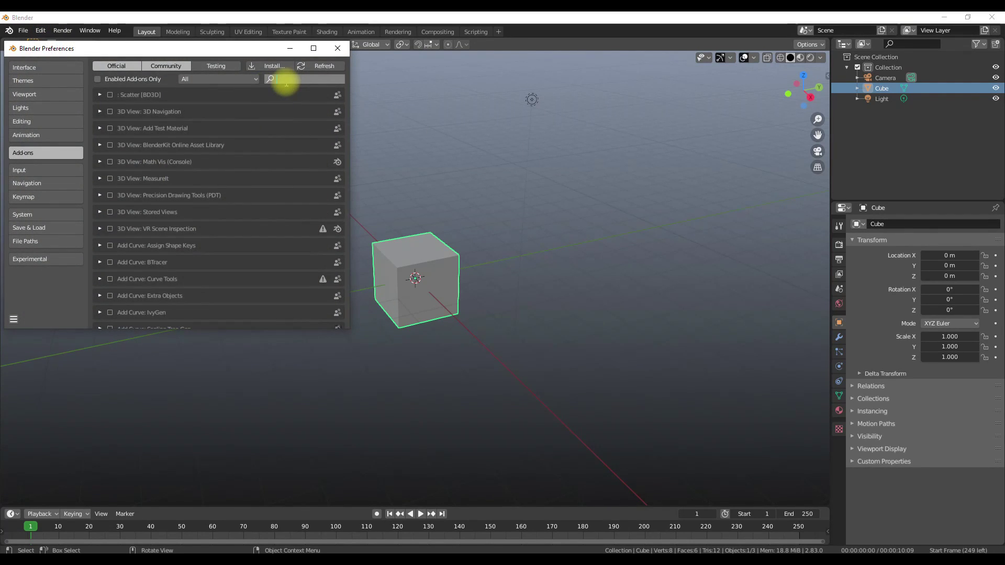
{"action": "left_click", "coordinate": [286, 82]}
{"action": "type", "text": "Archi"}
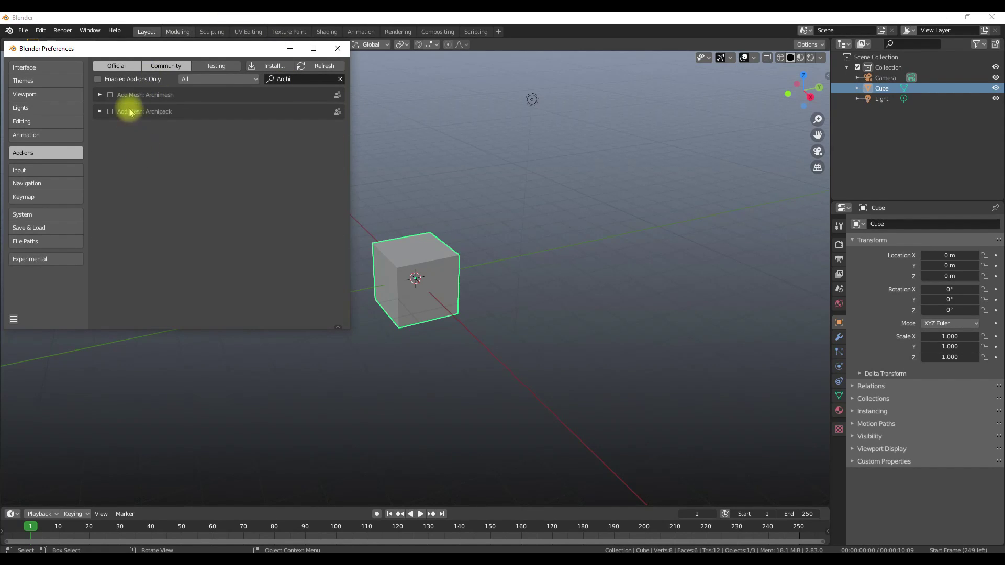
- Expand the details of the Archimesh and Archipack add-ons, and enable Archipack
{"action": "left_click", "coordinate": [100, 95]}
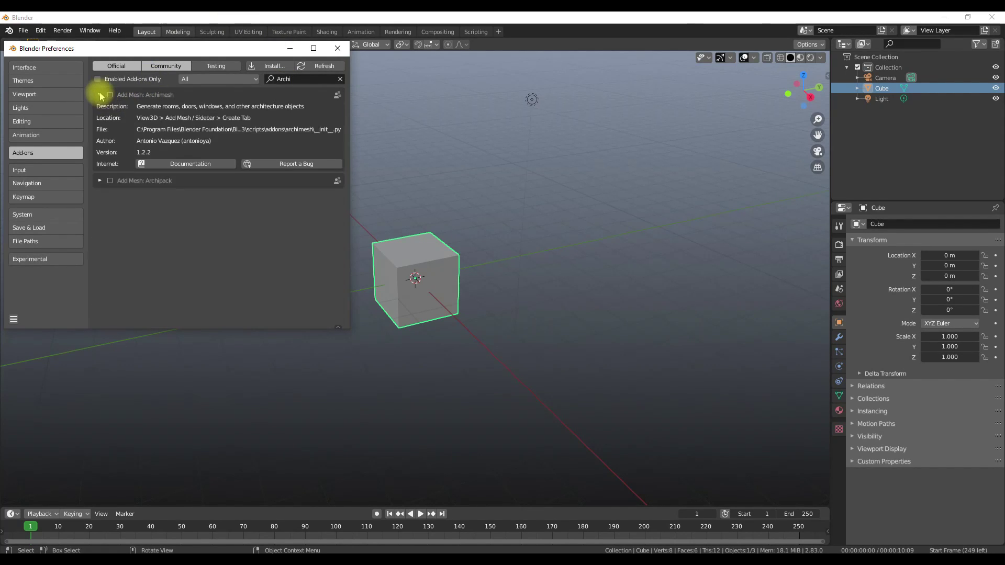
{"action": "left_click", "coordinate": [100, 180]}
{"action": "left_click", "coordinate": [111, 181]}
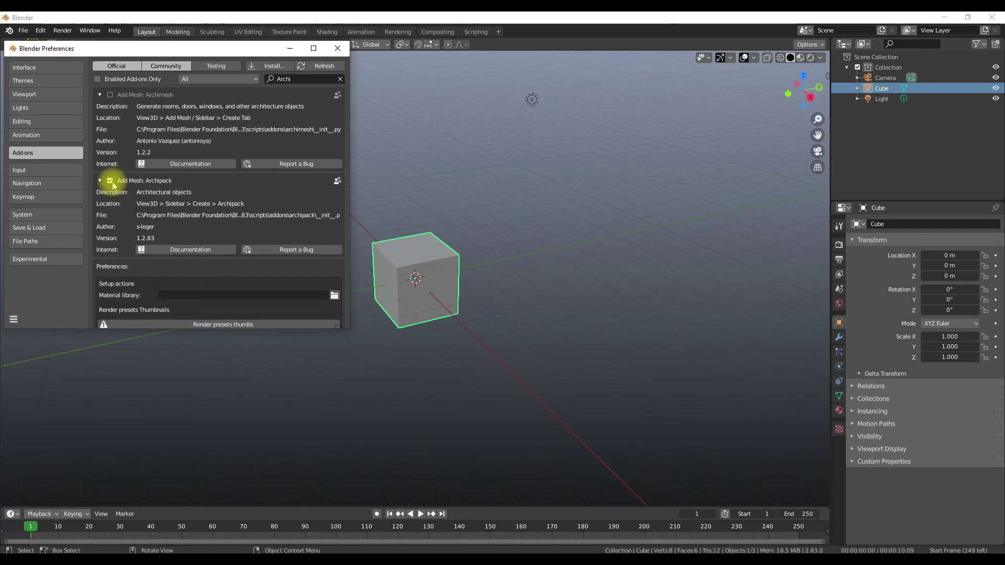
- Look over the Archipack add-on's preferences and clear the preferences window from the 3D viewport
{"action": "scroll", "coordinate": [184, 201], "scroll_direction": "down", "scroll_amount": 6}
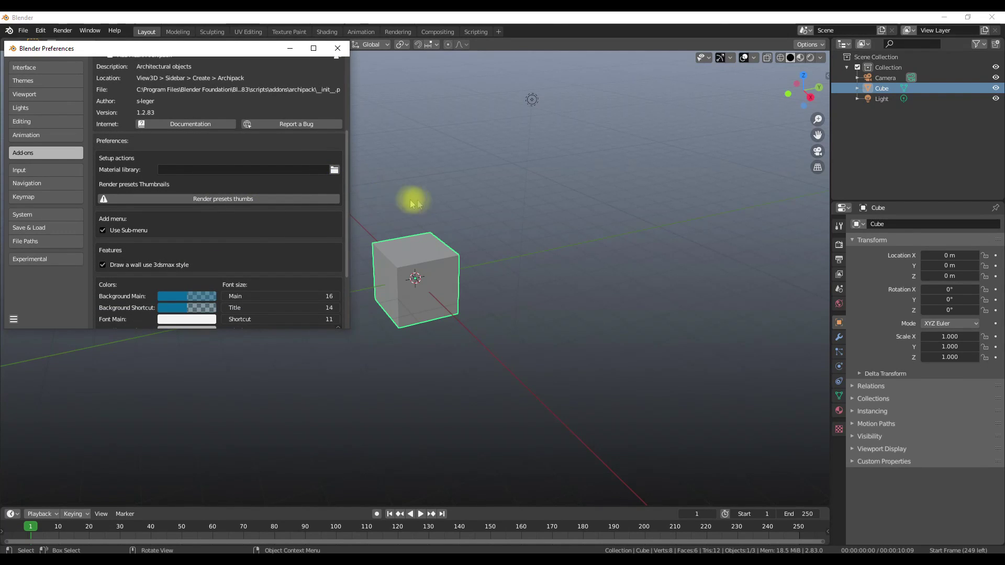
{"action": "left_click_drag", "start_coordinate": [191, 43], "coordinate": [684, 43]}
{"action": "left_click", "coordinate": [447, 188]}
{"action": "key", "text": "shift+a"}
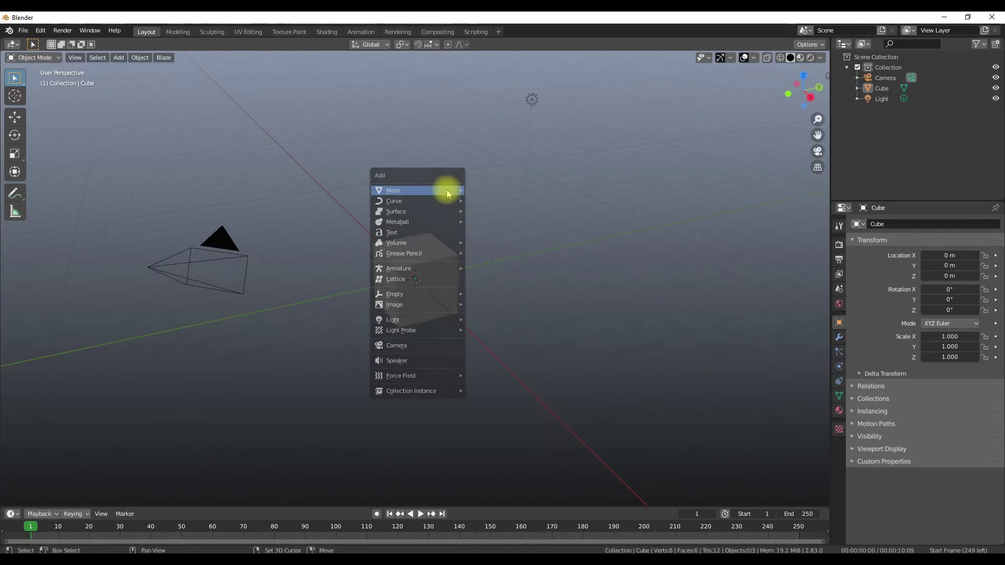
{"action": "mouse_move", "coordinate": [405, 196]}
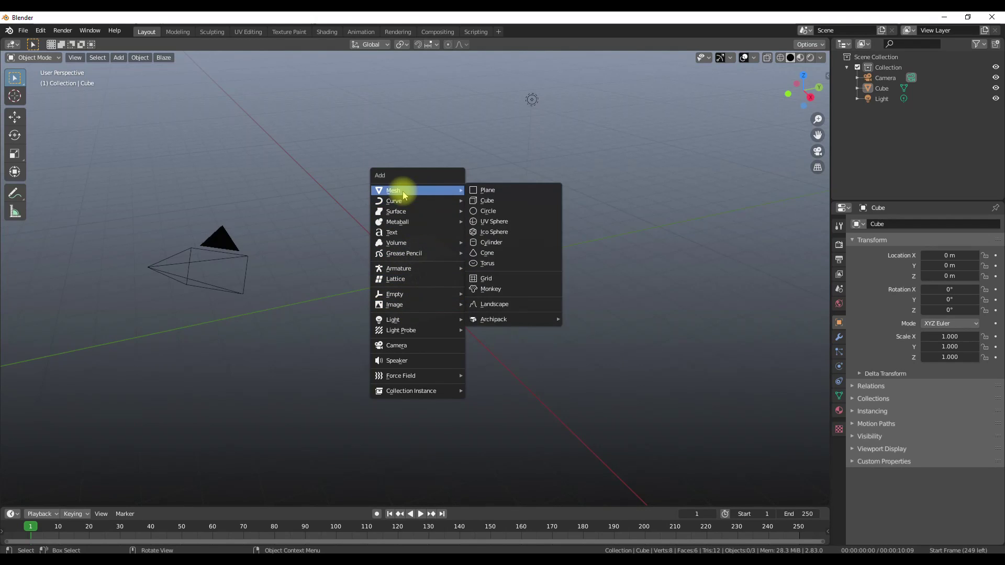
{"action": "mouse_move", "coordinate": [488, 322]}
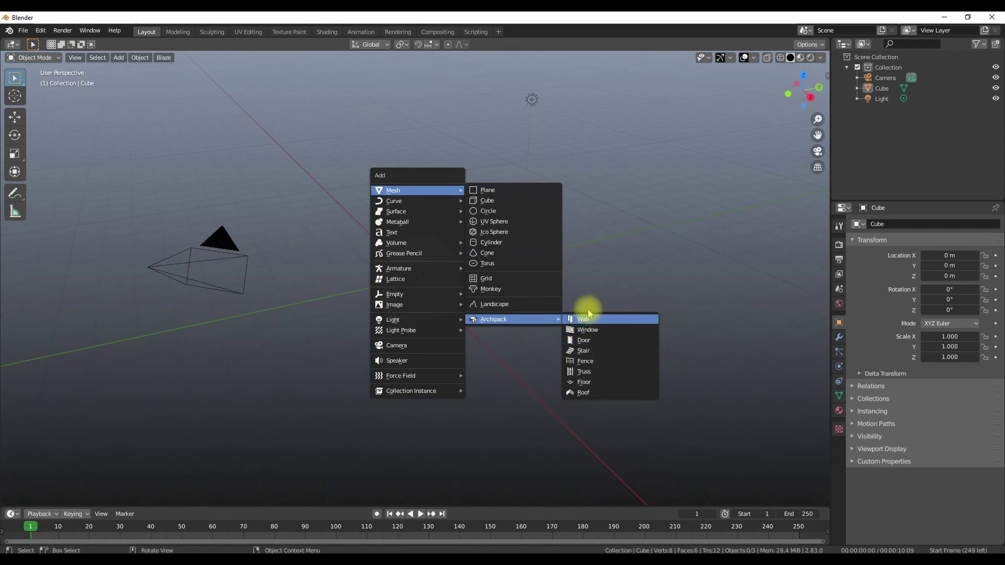
{"action": "left_click", "coordinate": [585, 361]}
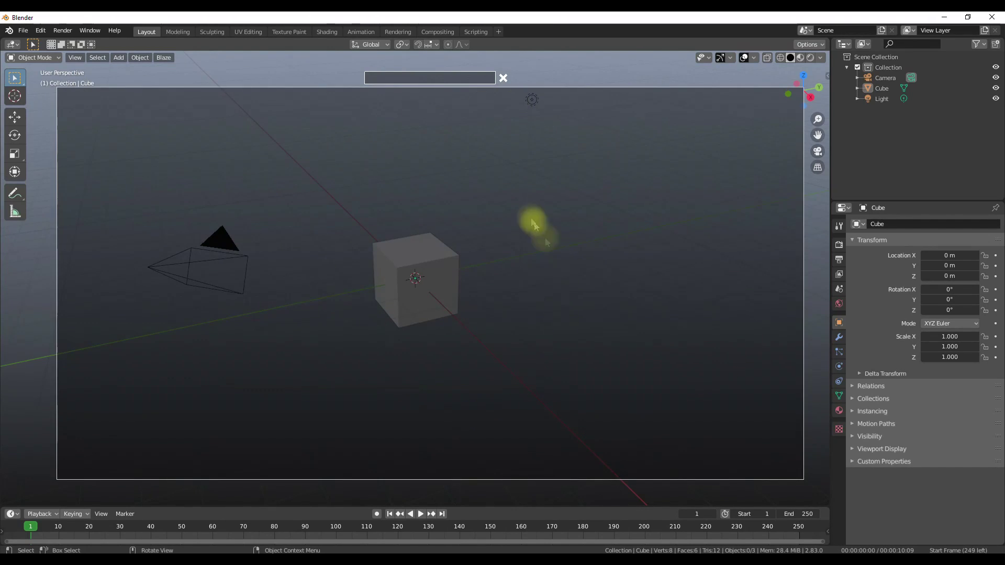
{"action": "key", "text": "Escape"}
- Delete the default cube and add an Archipack window using the 180x110 flat 3 preset
{"action": "left_click", "coordinate": [330, 520]}
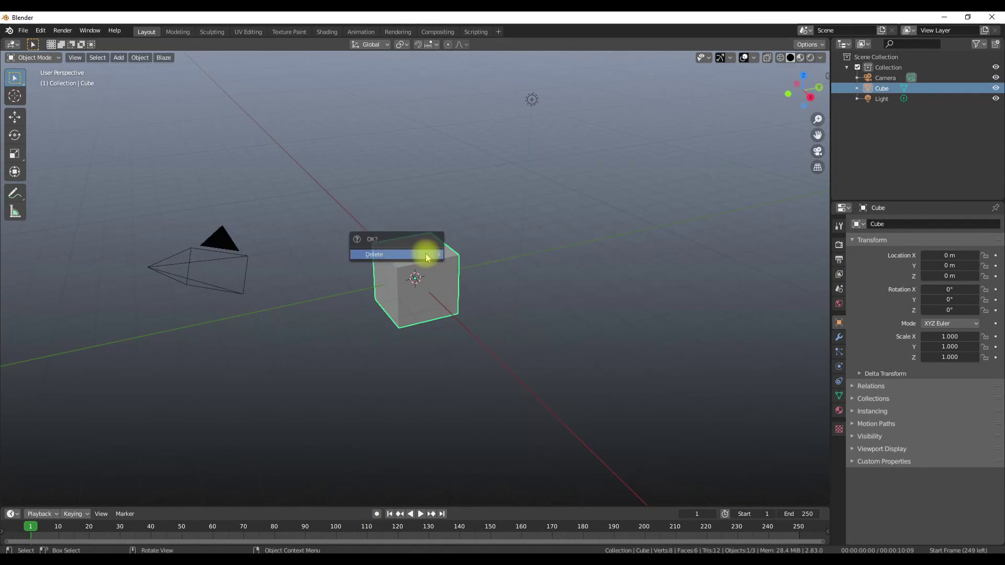
{"action": "left_click", "coordinate": [422, 253]}
{"action": "key", "text": "shift+a"}
{"action": "left_click", "coordinate": [531, 345]}
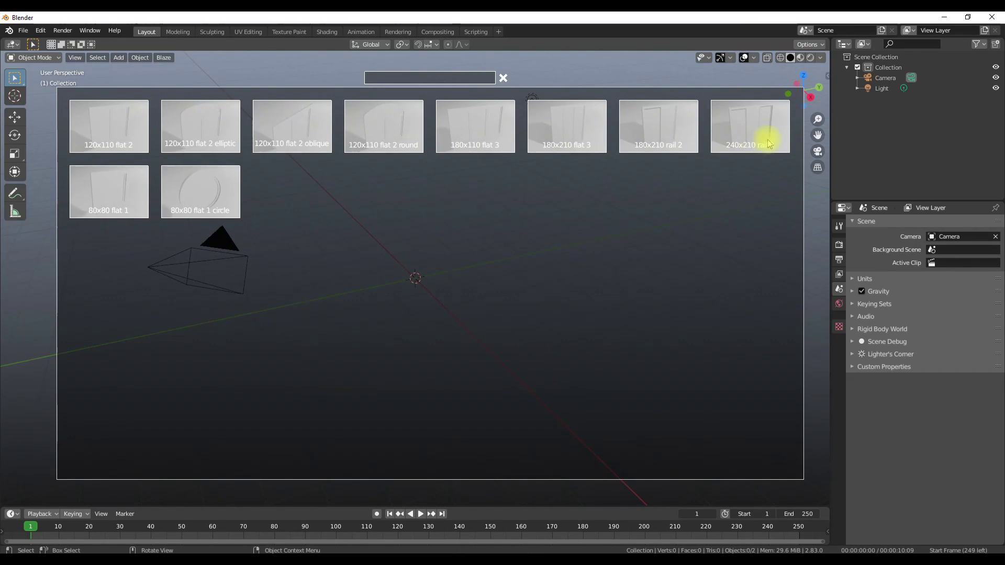
{"action": "left_click", "coordinate": [467, 135]}
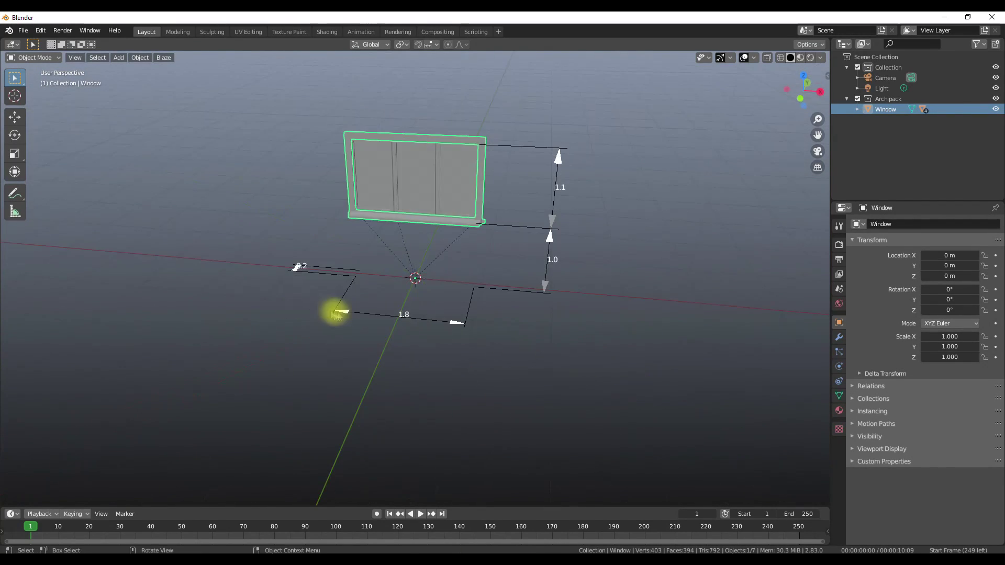
- Resize the window to about 2.04 m wide and 1.19 m high, at an altitude of about 0.91 m, and alter its depth
{"action": "left_click_drag", "start_coordinate": [333, 310], "coordinate": [531, 222]}
{"action": "middle_click_drag", "start_coordinate": [531, 223], "coordinate": [482, 233]}
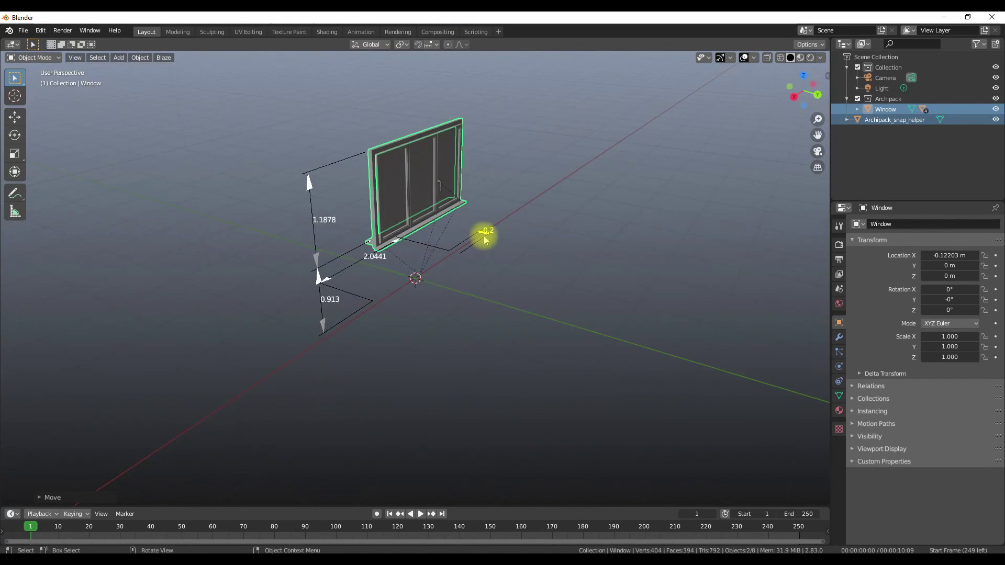
{"action": "left_click_drag", "start_coordinate": [482, 233], "coordinate": [511, 262]}
{"action": "middle_click_drag", "start_coordinate": [511, 262], "coordinate": [354, 219]}
- Delete every object in the scene and add an Archipack double door preset about 1.6 m wide and 2.0 m high
{"action": "key", "text": "x"}
{"action": "left_click", "coordinate": [354, 219]}
{"action": "key", "text": "shift+a"}
{"action": "mouse_move", "coordinate": [455, 295]}
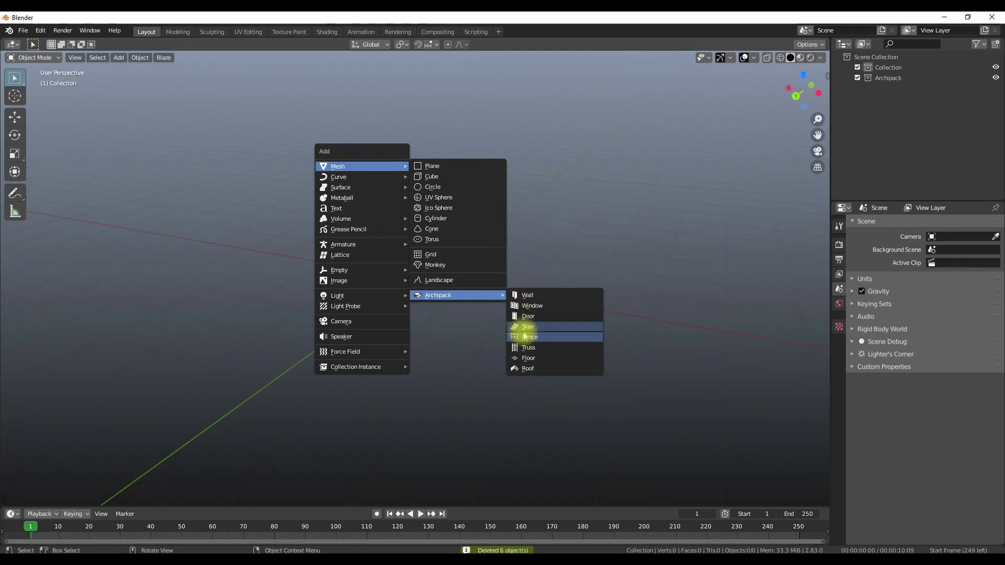
{"action": "left_click", "coordinate": [528, 316]}
{"action": "left_click", "coordinate": [133, 134]}
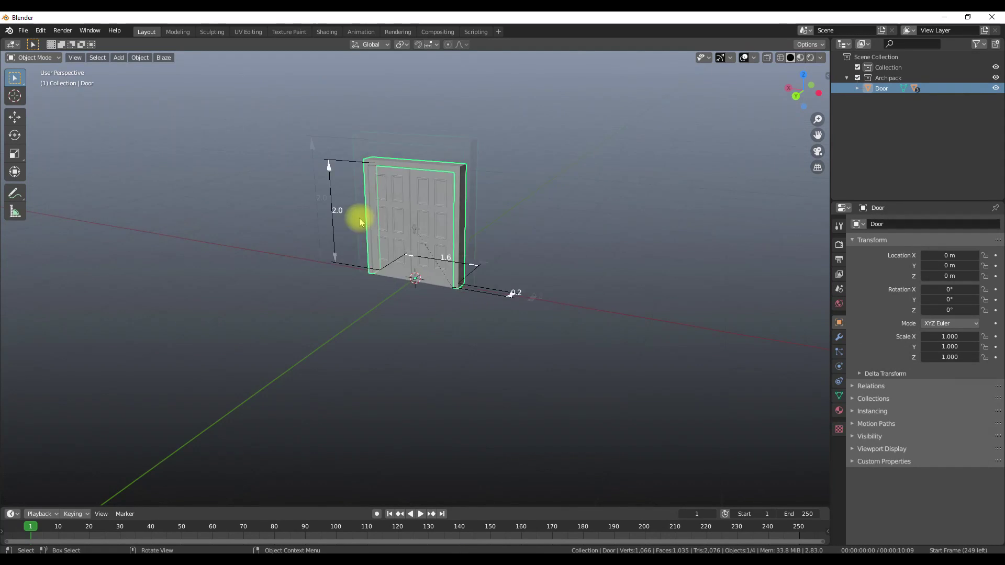
- Stretch the double door's height to about 2.59 m
{"action": "middle_click_drag", "start_coordinate": [355, 218], "coordinate": [354, 191]}
{"action": "left_click_drag", "start_coordinate": [197, 90], "coordinate": [227, 480]}
{"action": "middle_click_drag", "start_coordinate": [227, 480], "coordinate": [382, 426]}
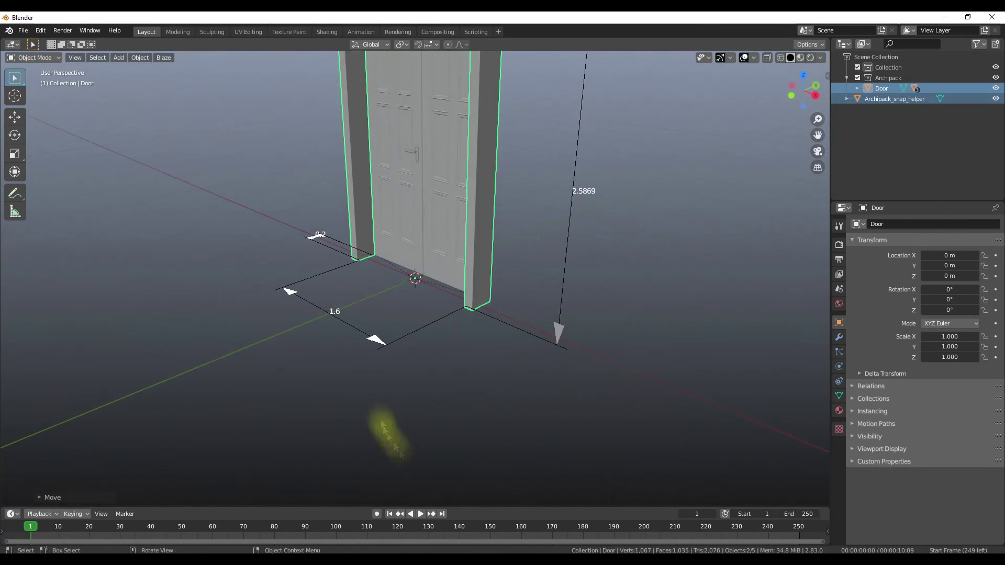
- Add a curved Archipack stair with railings, placed about 5.44 m along X from the door and stretched to about 4.66 m high
{"action": "key", "text": "shift+a"}
{"action": "mouse_move", "coordinate": [314, 282]}
{"action": "left_click", "coordinate": [491, 441]}
{"action": "left_click", "coordinate": [278, 126]}
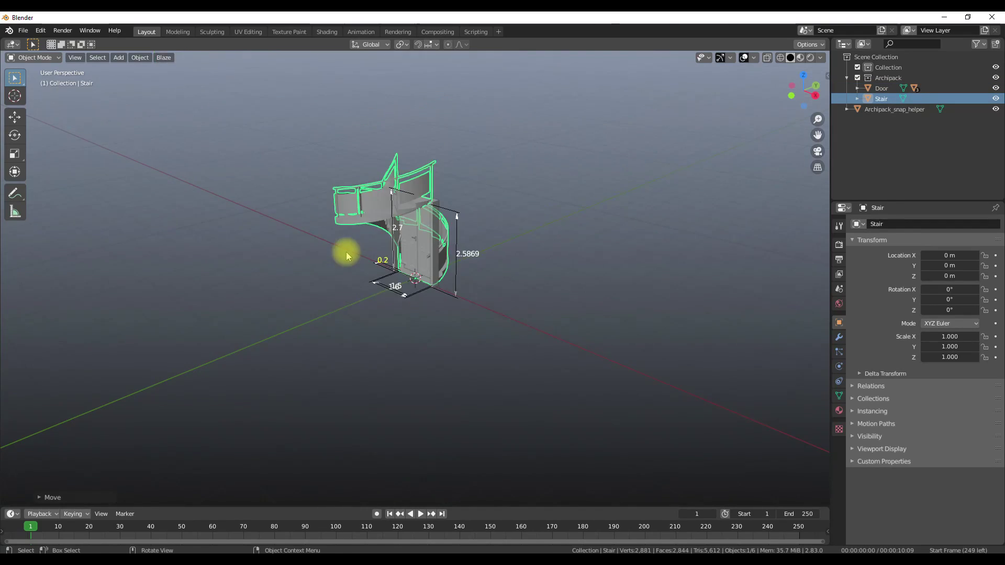
{"action": "scroll", "coordinate": [696, 352], "scroll_direction": "down", "scroll_amount": 3}
{"action": "middle_click_drag", "start_coordinate": [696, 353], "coordinate": [280, 251]}
{"action": "left_click_drag", "start_coordinate": [257, 228], "coordinate": [168, 213]}
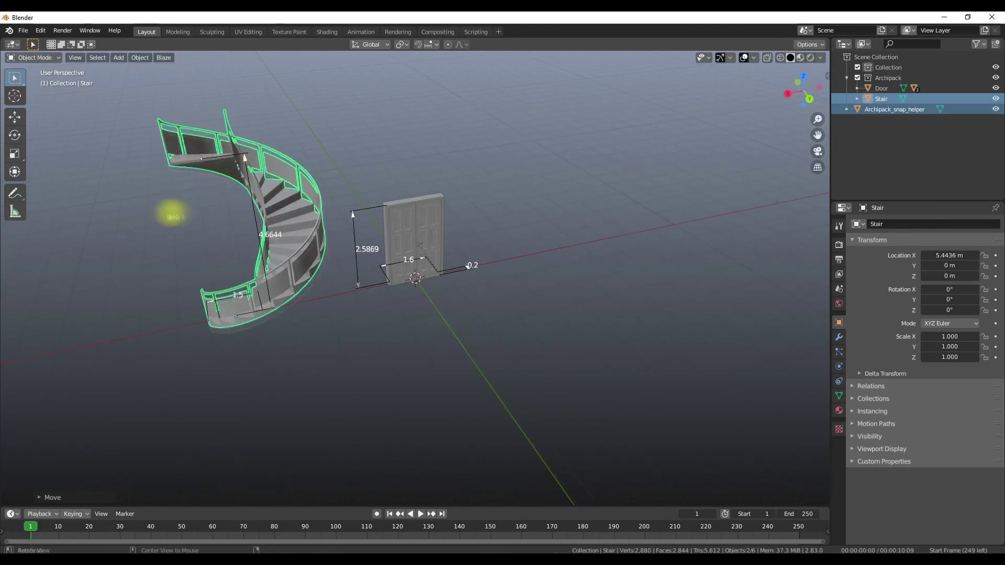
{"action": "middle_click_drag", "start_coordinate": [168, 213], "coordinate": [655, 153]}
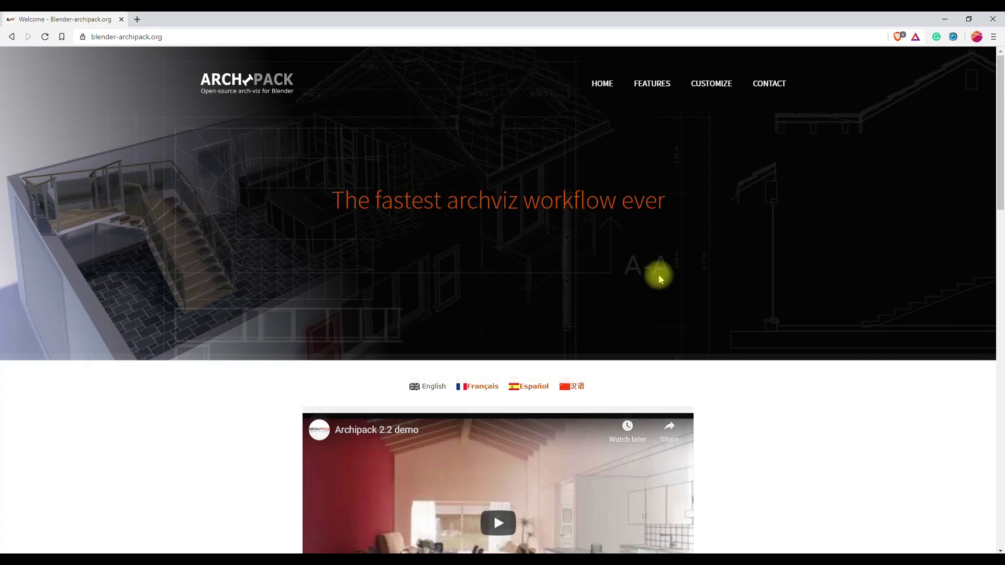
- Look over the blender-archipack.org home page and open the order page for archipack 2.0 for Blender 2.8 in a separate tab
{"action": "scroll", "coordinate": [657, 273], "scroll_direction": "down", "scroll_amount": 10}
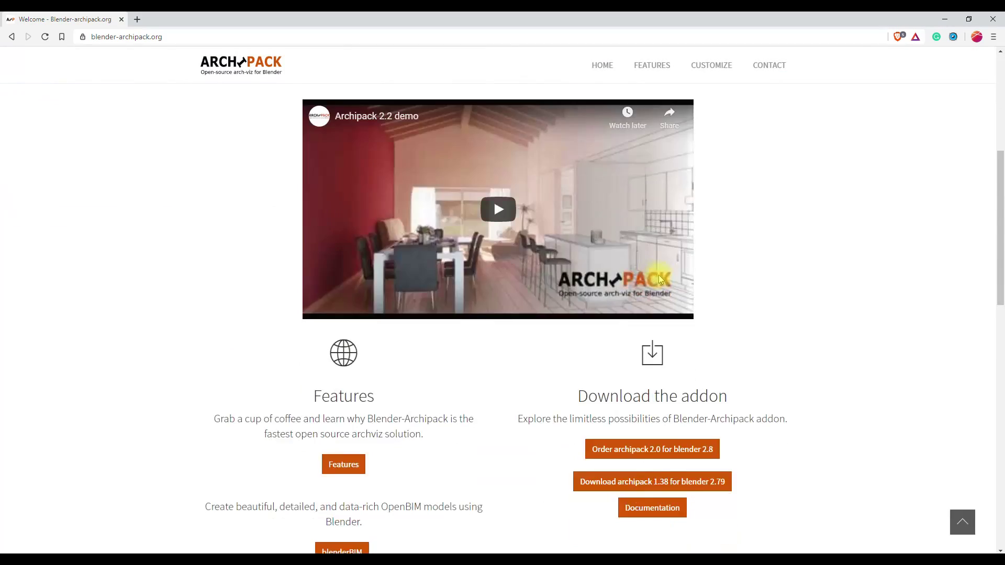
{"action": "scroll", "coordinate": [655, 232], "scroll_direction": "down", "scroll_amount": 1}
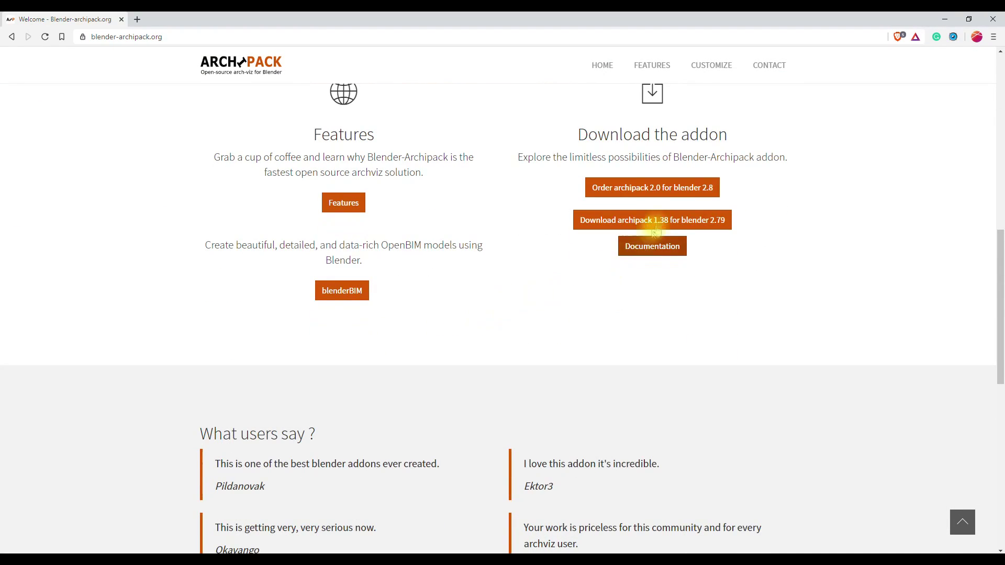
{"action": "left_click", "coordinate": [671, 193]}
{"action": "left_click", "coordinate": [49, 16]}
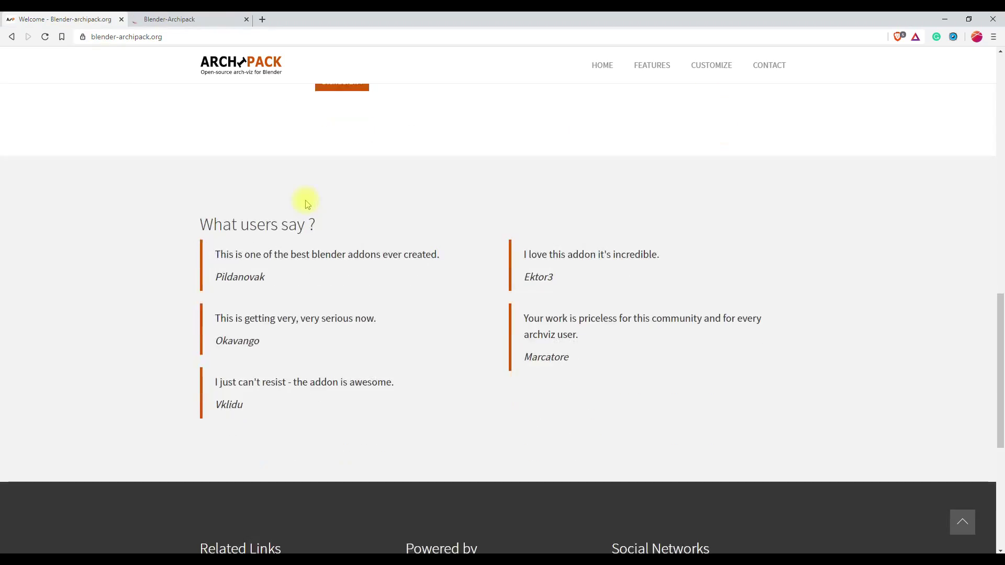
{"action": "scroll", "coordinate": [305, 197], "scroll_direction": "down", "scroll_amount": 5}
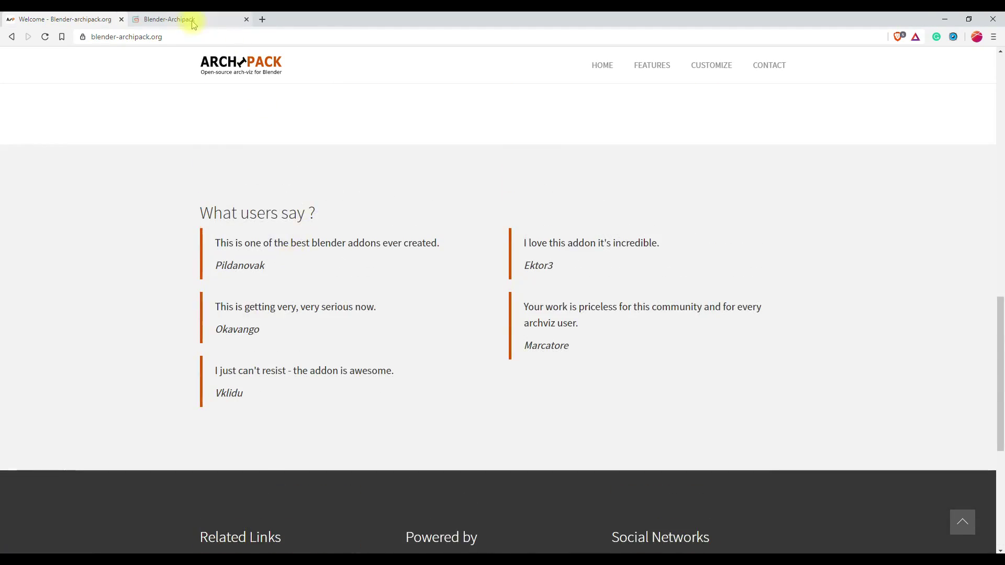
- Switch to the Blender-Archipack Gumroad page and look over its price and product description
{"action": "left_click", "coordinate": [194, 24]}
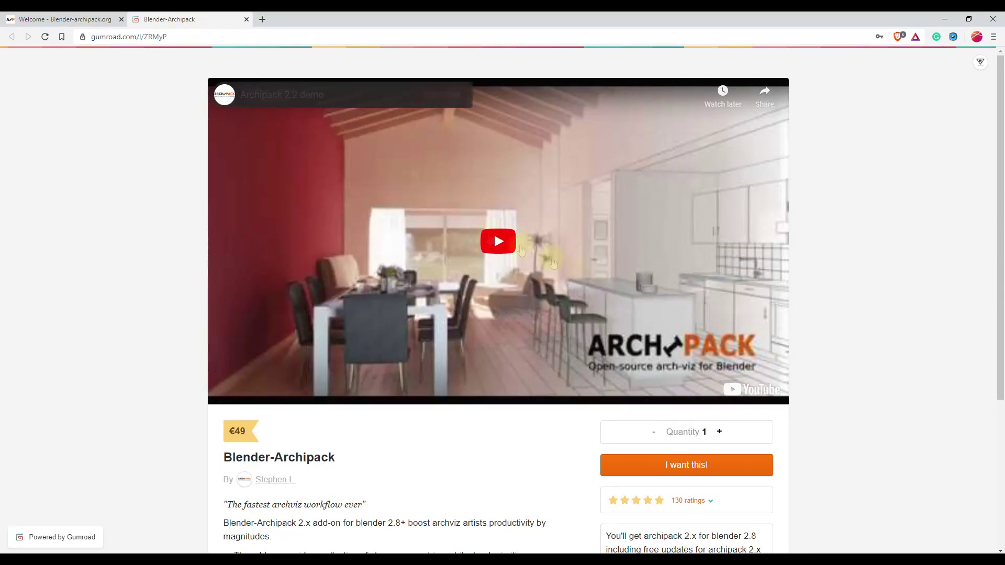
{"action": "scroll", "coordinate": [209, 391], "scroll_direction": "down", "scroll_amount": 1}
{"action": "double_click", "coordinate": [238, 379]}
{"action": "scroll", "coordinate": [602, 460], "scroll_direction": "down", "scroll_amount": 3}
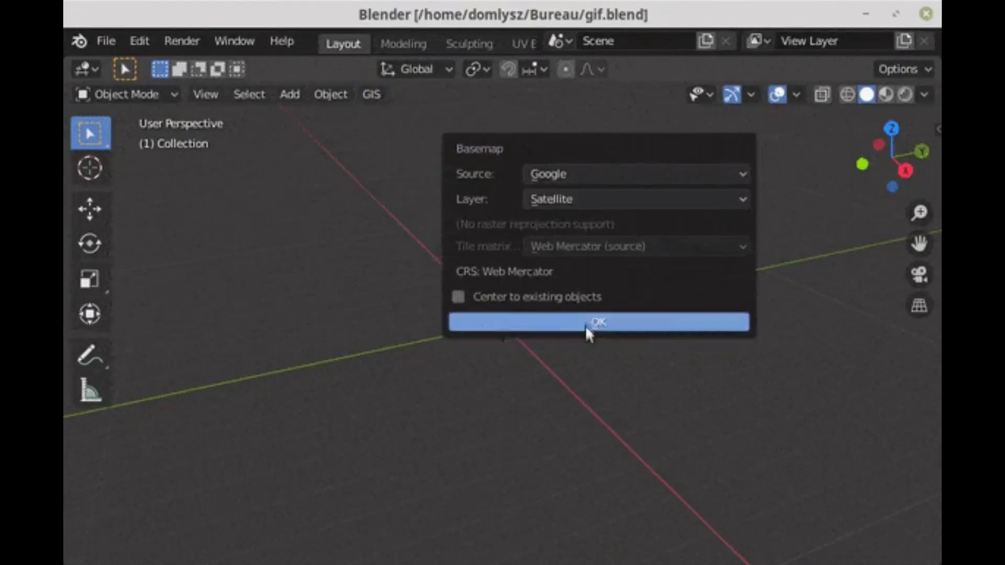
- Load a Google Satellite basemap with BlenderGIS and go to Sainte énimie at zoom level 15
{"action": "left_click", "coordinate": [586, 322]}
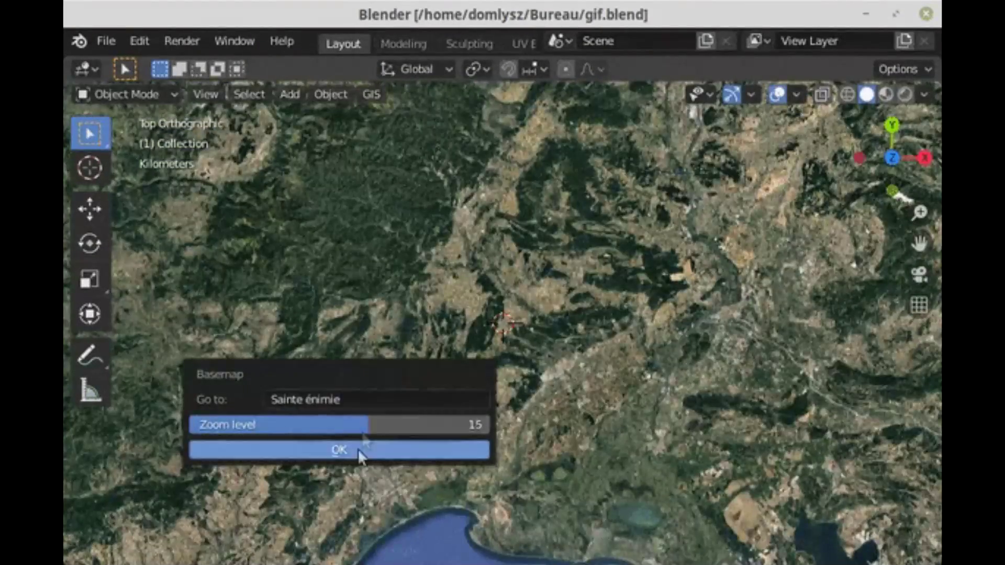
{"action": "left_click", "coordinate": [359, 448]}
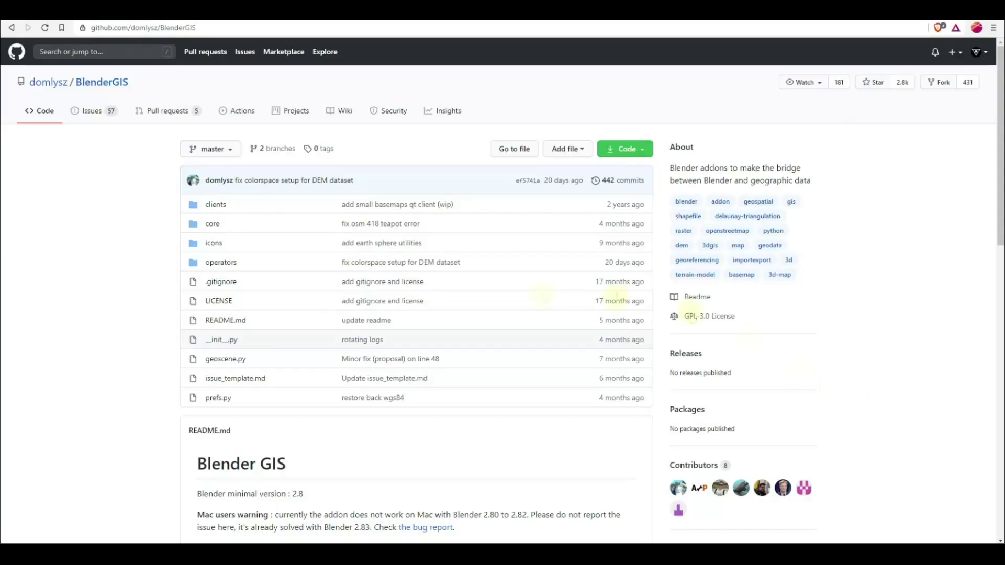
- Look over the BlenderGIS readme on GitHub and download the repository as BlenderGIS-master.zip into the Terrain world machine folder
{"action": "scroll", "coordinate": [366, 235], "scroll_direction": "down", "scroll_amount": 20}
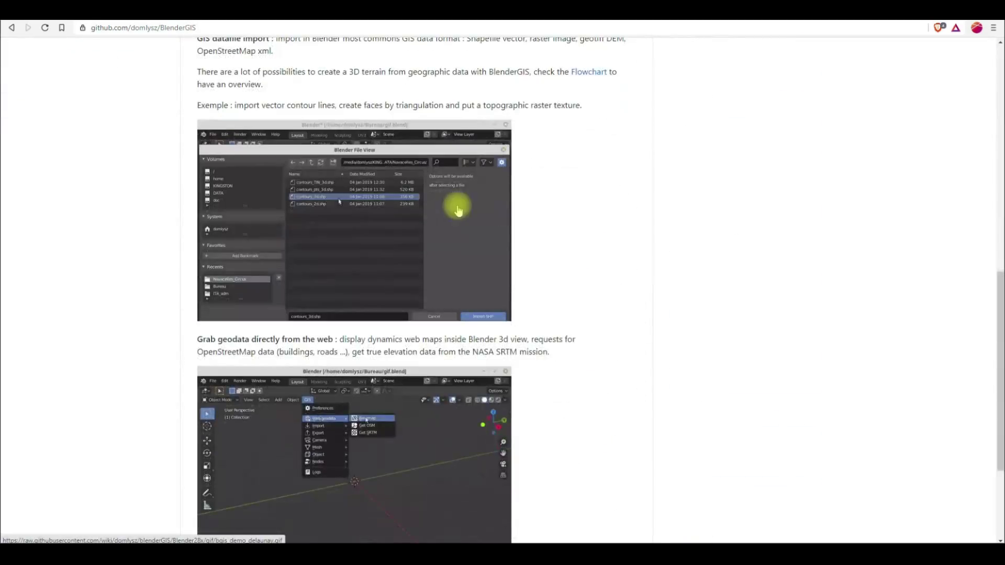
{"action": "scroll", "coordinate": [457, 210], "scroll_direction": "up", "scroll_amount": 20}
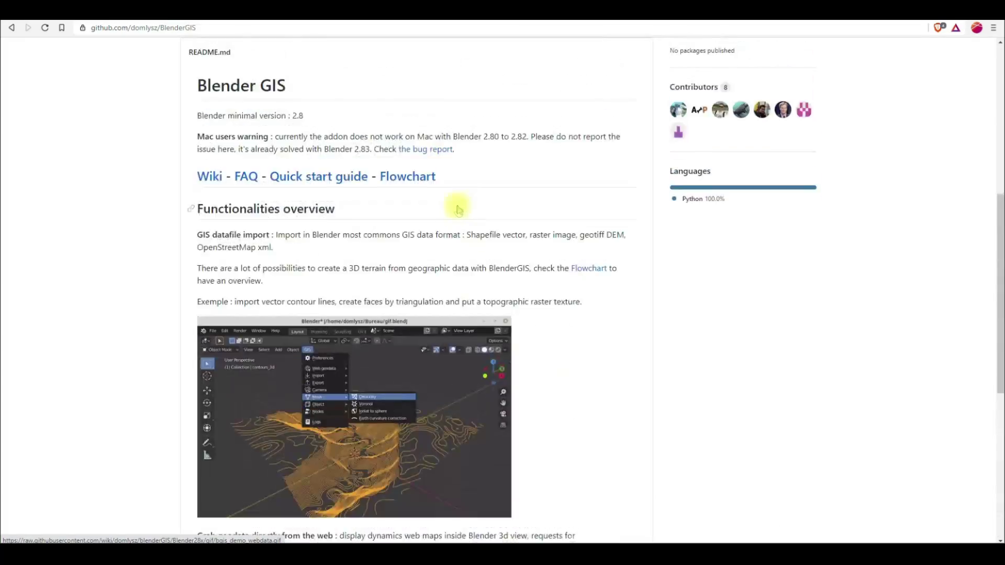
{"action": "left_click", "coordinate": [631, 149]}
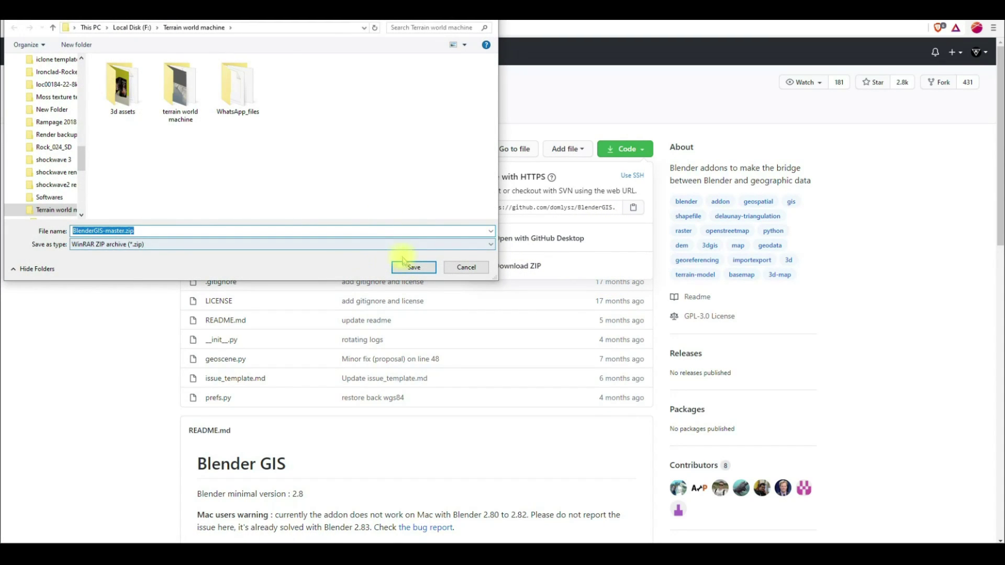
{"action": "left_click", "coordinate": [404, 264]}
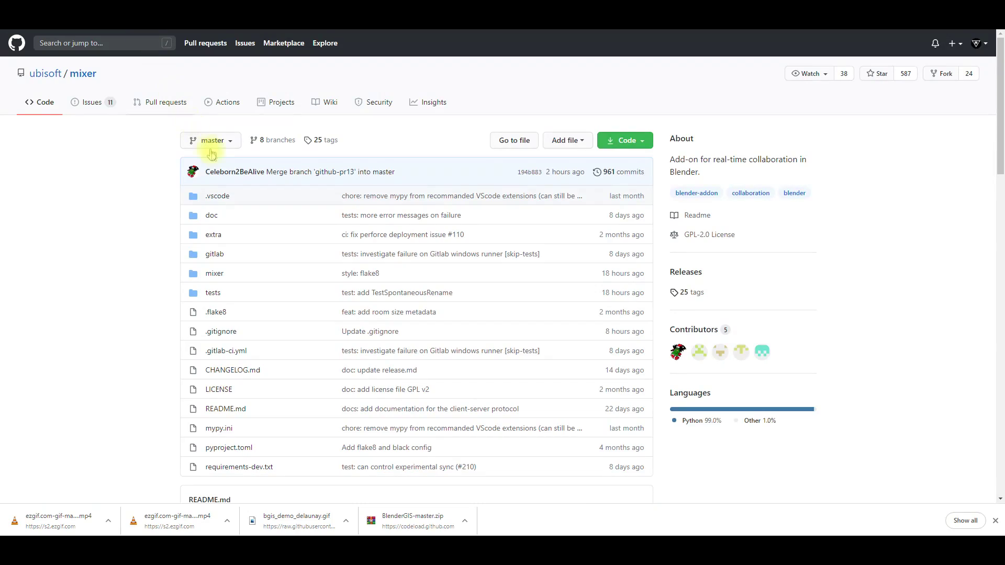
- Read through the readme of Ubisoft's Mixer repository on GitHub and open its code download options
{"action": "scroll", "coordinate": [215, 156], "scroll_direction": "down", "scroll_amount": 8}
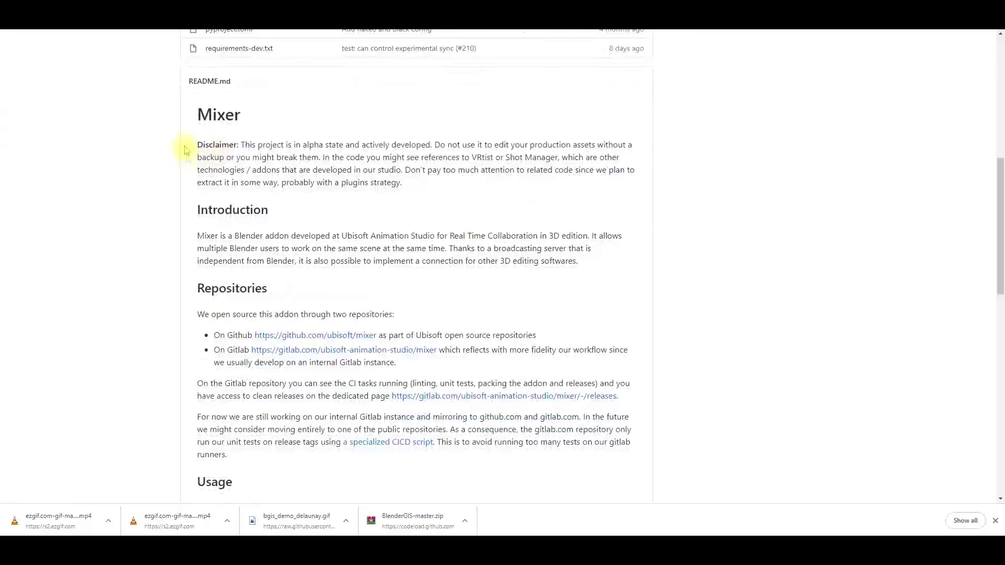
{"action": "scroll", "coordinate": [206, 155], "scroll_direction": "down", "scroll_amount": 7}
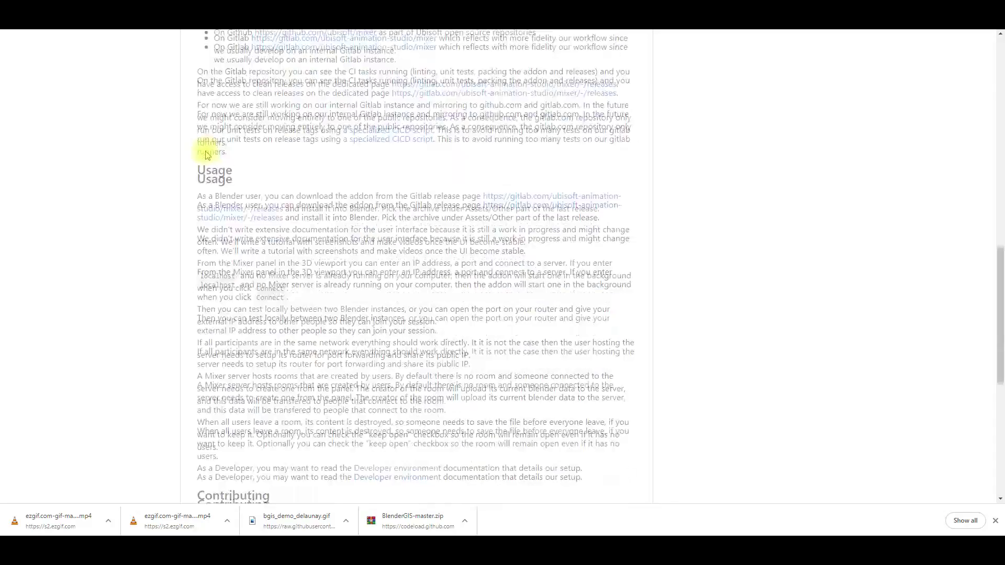
{"action": "scroll", "coordinate": [205, 155], "scroll_direction": "down", "scroll_amount": 5}
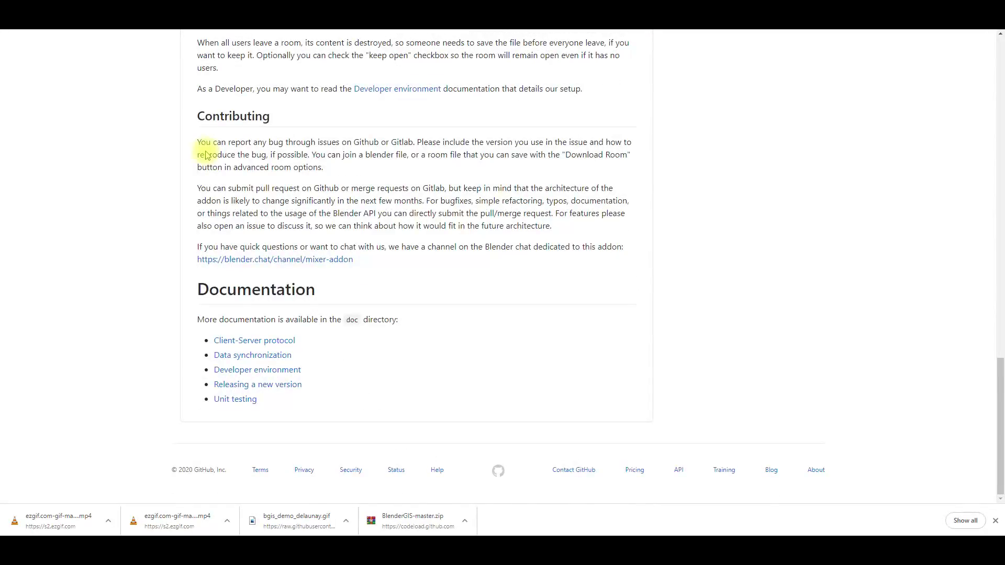
{"action": "scroll", "coordinate": [205, 155], "scroll_direction": "up", "scroll_amount": 20}
{"action": "scroll", "coordinate": [247, 146], "scroll_direction": "down", "scroll_amount": 5}
{"action": "scroll", "coordinate": [623, 142], "scroll_direction": "up", "scroll_amount": 5}
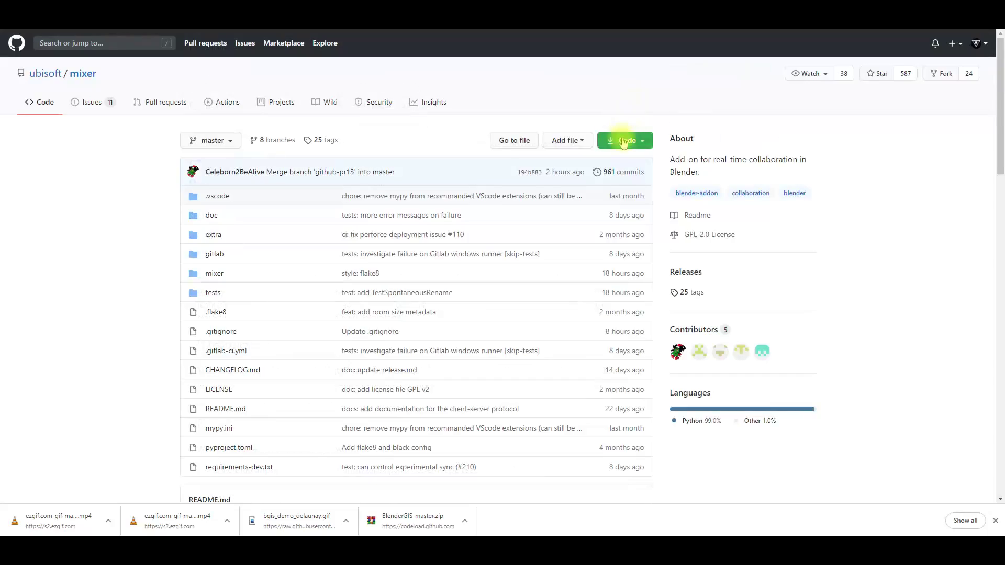
{"action": "left_click", "coordinate": [623, 142]}
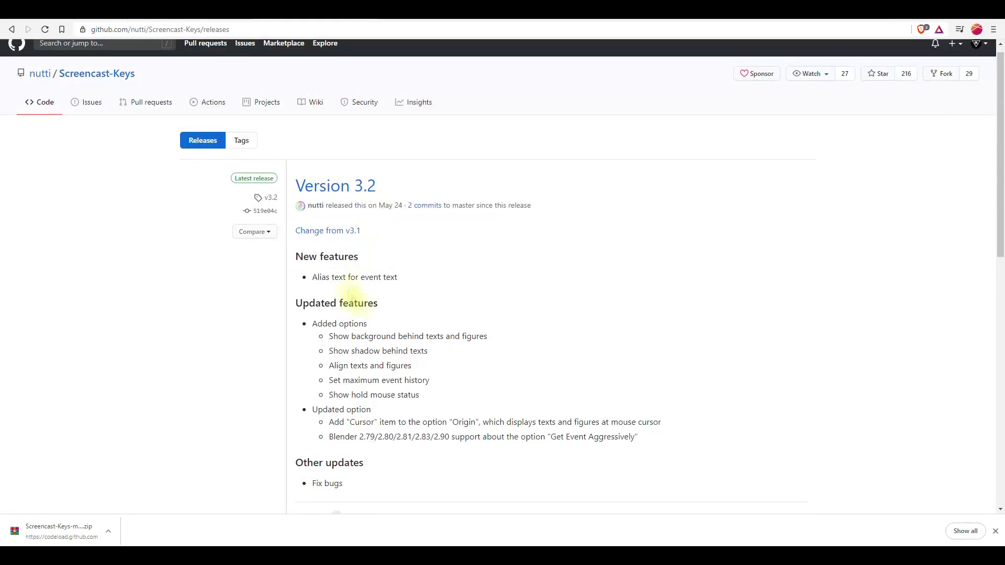
- Look over the Screencast Keys Version 3.2 release notes, switch to Blender and show the add-on's settings beside the viewport
{"action": "scroll", "coordinate": [349, 386], "scroll_direction": "down", "scroll_amount": 3}
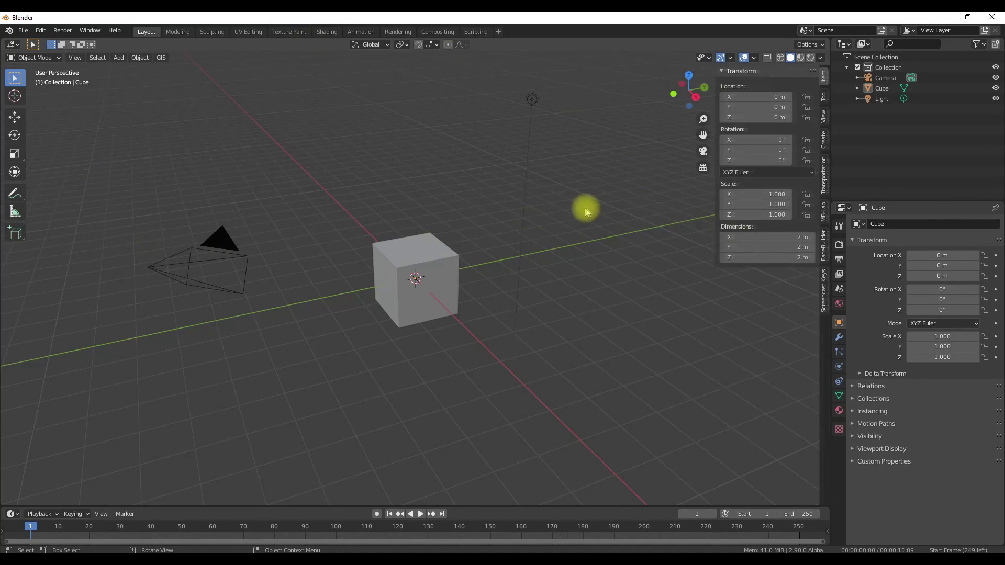
{"action": "left_click", "coordinate": [824, 291]}
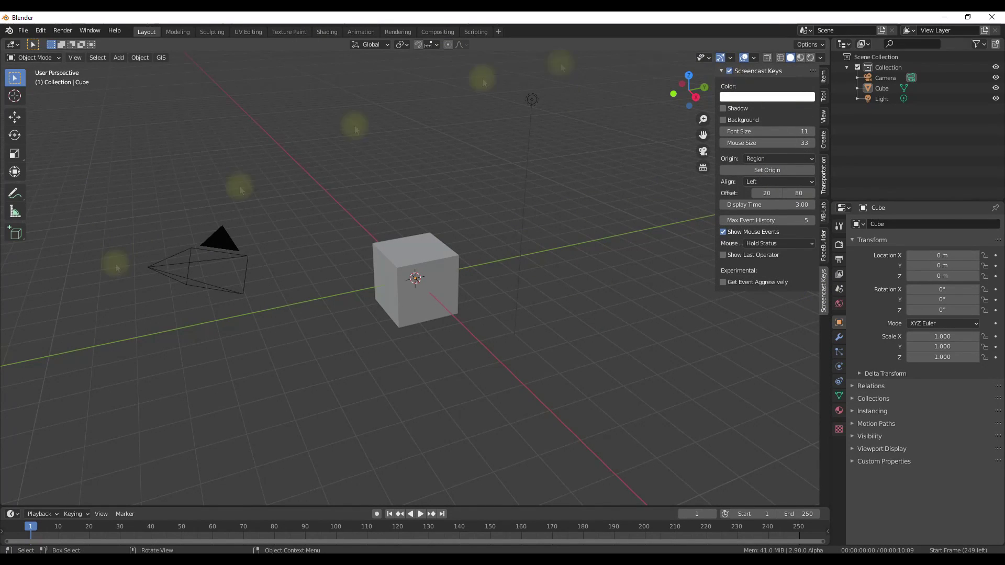
{"action": "scroll", "coordinate": [328, 438], "scroll_direction": "down", "scroll_amount": 2}
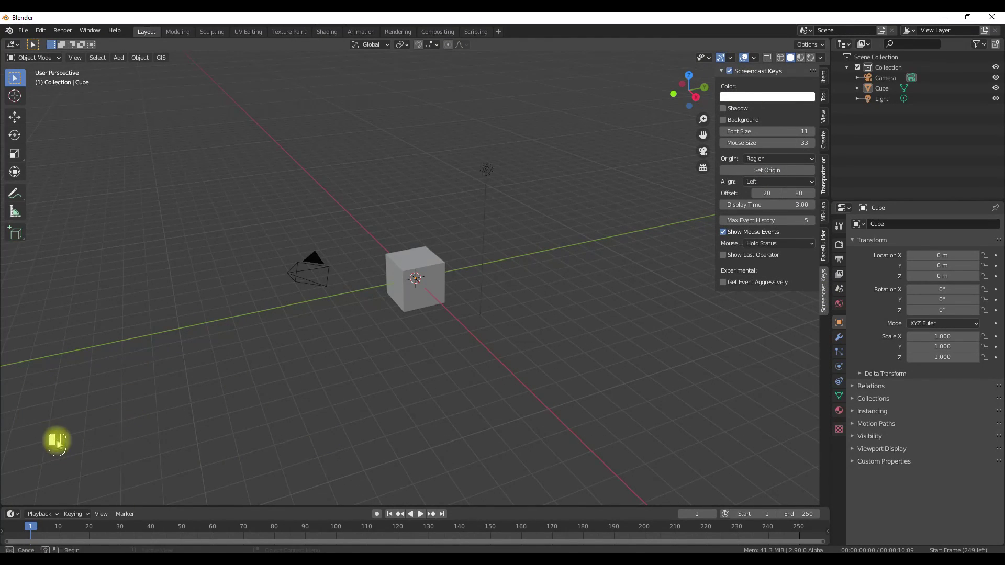
- Set the Screencast Keys display colour to bright green
{"action": "middle_click_drag", "start_coordinate": [389, 387], "coordinate": [733, 139]}
{"action": "left_click", "coordinate": [767, 97]}
{"action": "left_click", "coordinate": [731, 137]}
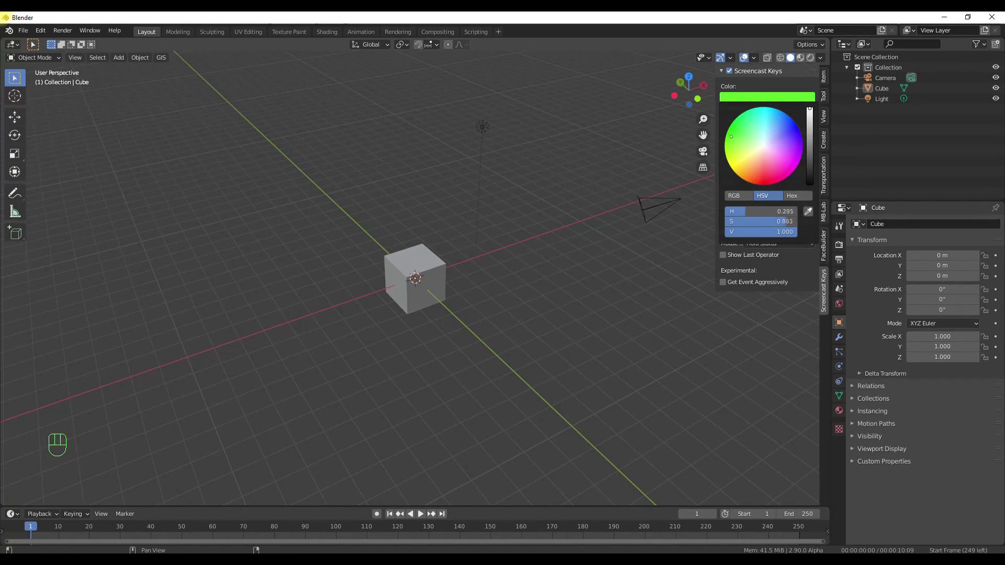
{"action": "key", "text": "Escape"}
{"action": "left_click", "coordinate": [767, 96]}
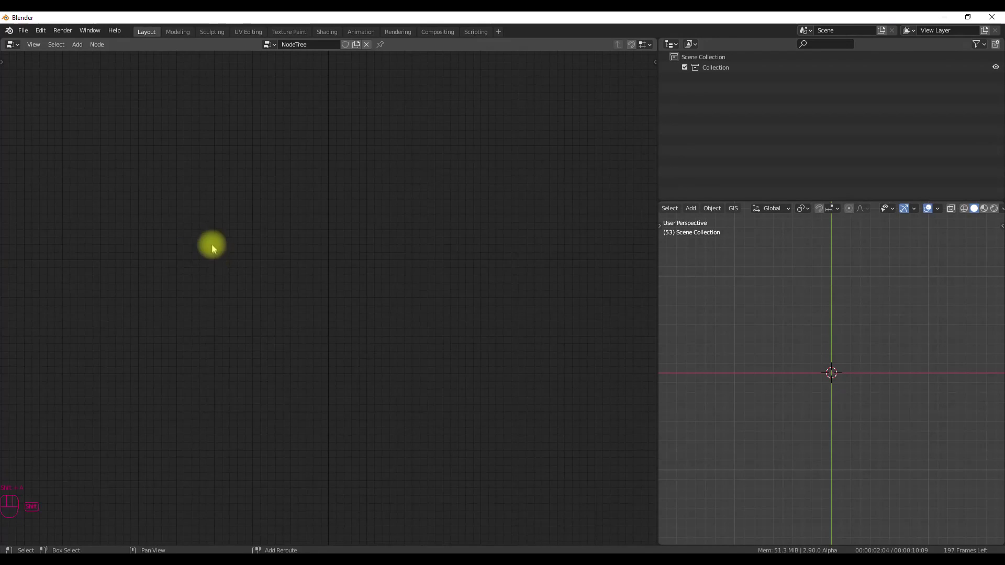
- Add a Trunk Node and a Branch Node side by side in the empty node tree
{"action": "left_click", "coordinate": [264, 261]}
{"action": "left_click", "coordinate": [264, 242]}
{"action": "key", "text": "shift+a"}
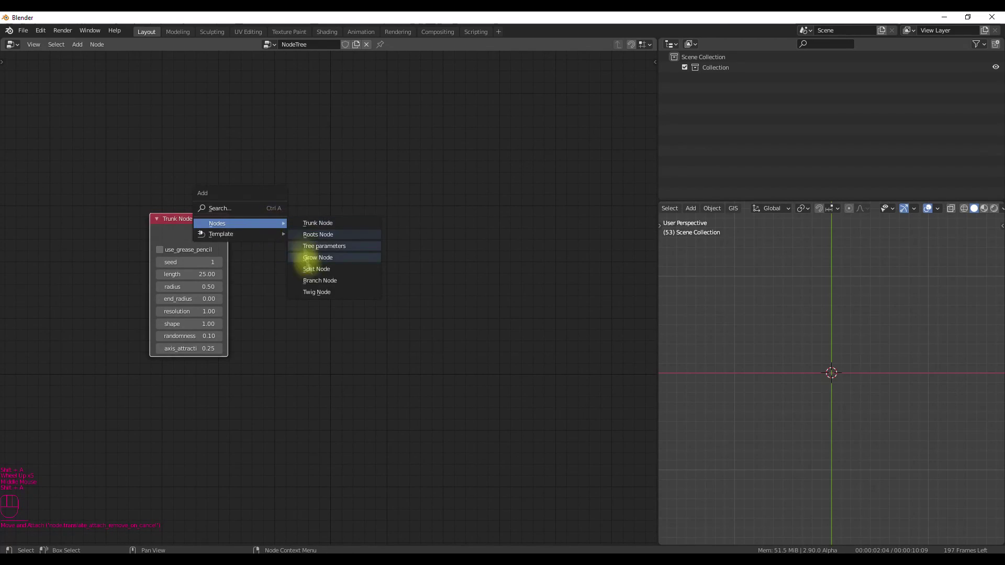
{"action": "left_click", "coordinate": [313, 280]}
{"action": "left_click", "coordinate": [294, 209]}
- Add a Tree parameters node beside the Branch Node and link the Trunk Node's output to the Branch Node's input
{"action": "scroll", "coordinate": [824, 395], "scroll_direction": "up", "scroll_amount": 5}
{"action": "middle_click_drag", "start_coordinate": [825, 395], "coordinate": [832, 390]}
{"action": "key", "text": "shift+a"}
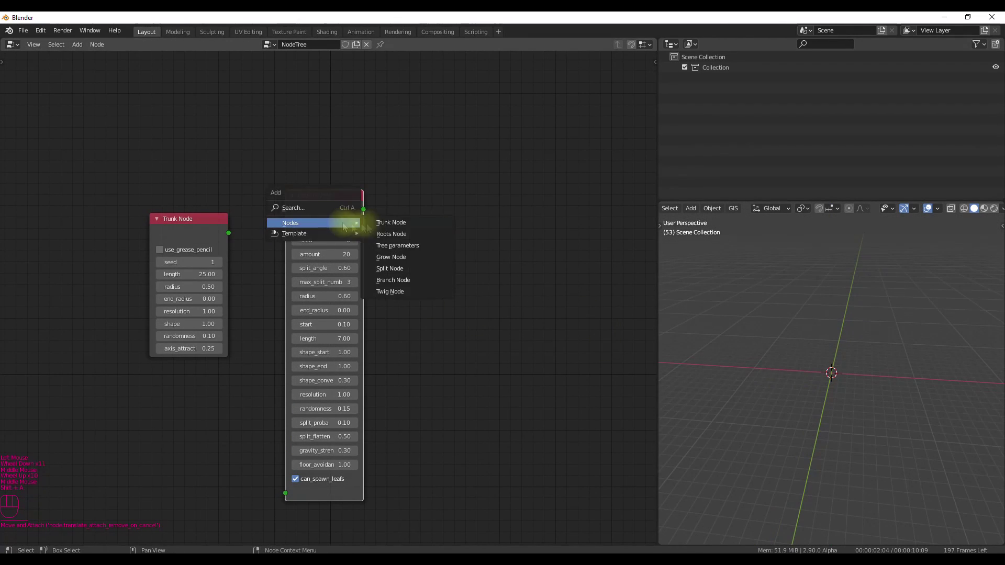
{"action": "left_click", "coordinate": [390, 245]}
{"action": "left_click", "coordinate": [489, 200]}
{"action": "left_click_drag", "start_coordinate": [212, 238], "coordinate": [213, 216]}
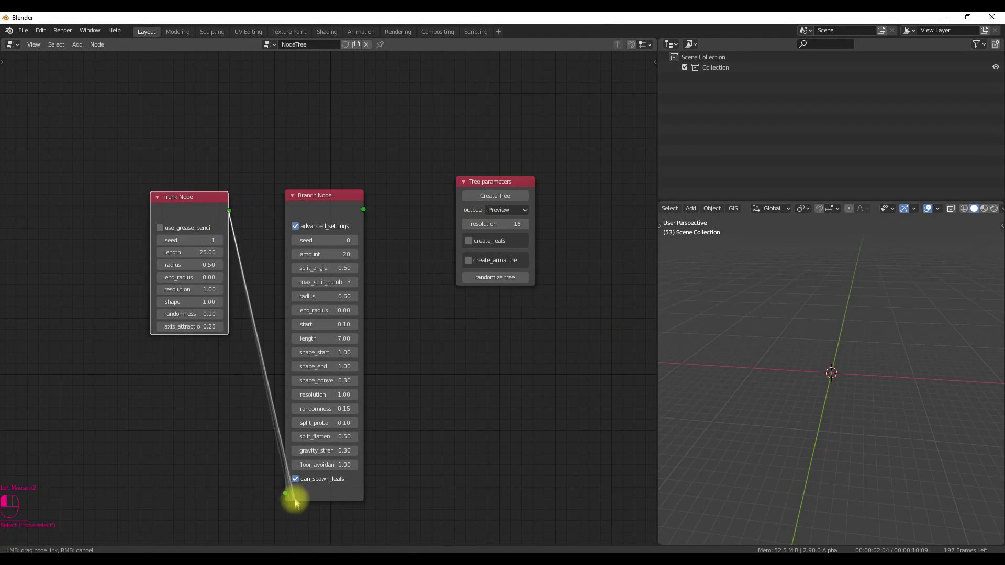
{"action": "left_click_drag", "start_coordinate": [295, 504], "coordinate": [286, 495]}
{"action": "left_click_drag", "start_coordinate": [189, 209], "coordinate": [146, 319]}
- Add a Grow Node and connect it between the Trunk Node and the Branch Node
{"action": "key", "text": "shift+a"}
{"action": "left_click", "coordinate": [471, 262]}
{"action": "left_click", "coordinate": [466, 187]}
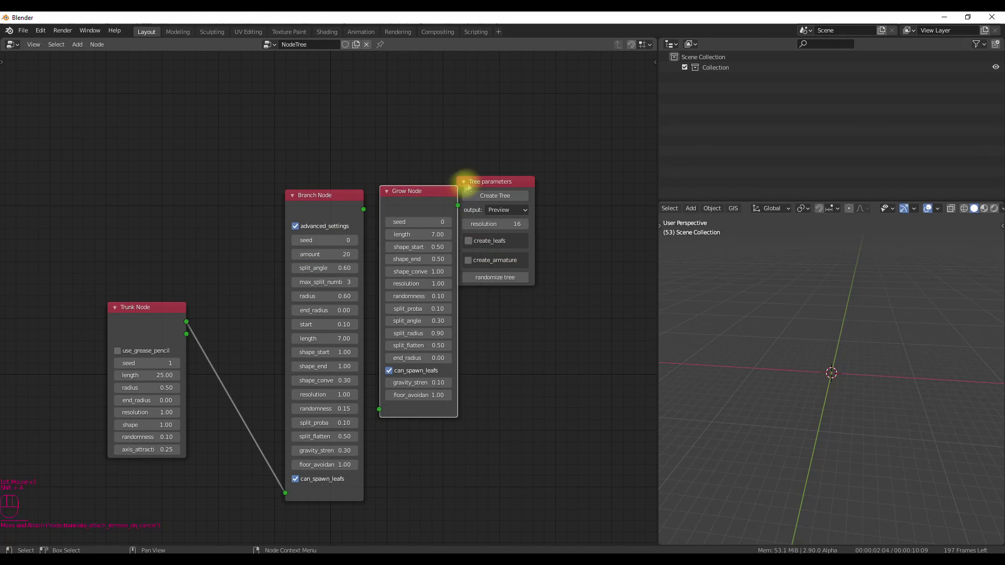
{"action": "left_click_drag", "start_coordinate": [435, 204], "coordinate": [266, 283]}
{"action": "left_click", "coordinate": [249, 223]}
- Create the tree from the Tree parameters node and turn on create_leafs
{"action": "left_click", "coordinate": [562, 190]}
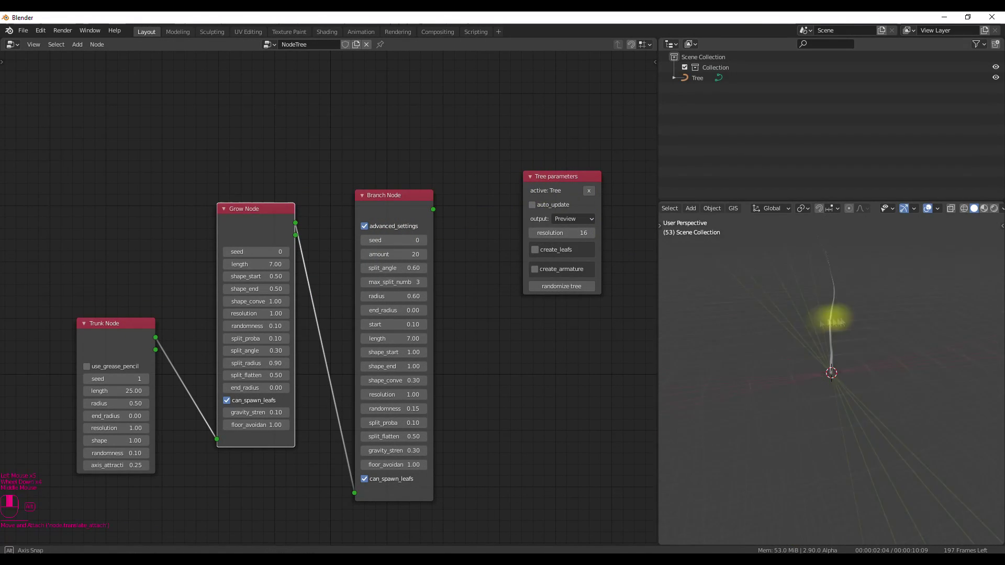
{"action": "left_click", "coordinate": [545, 256]}
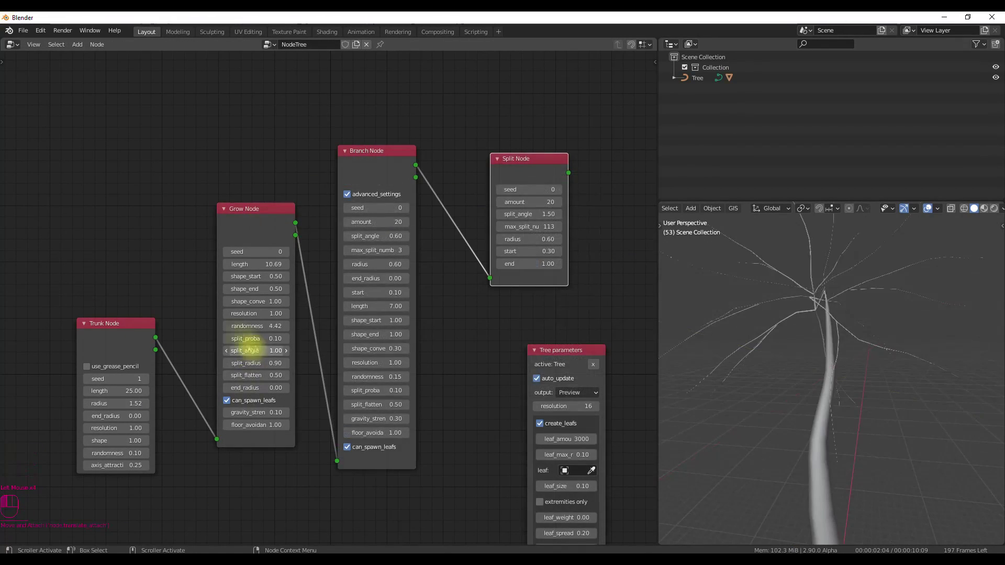
{"action": "middle_click_drag", "start_coordinate": [779, 444], "coordinate": [796, 440]}
- Delete the Grow Node and link the Trunk Node's output directly to the Branch Node's input
{"action": "left_click", "coordinate": [292, 213]}
{"action": "key", "text": "x"}
{"action": "left_click_drag", "start_coordinate": [377, 150], "coordinate": [300, 102]}
{"action": "left_click_drag", "start_coordinate": [155, 338], "coordinate": [259, 413]}
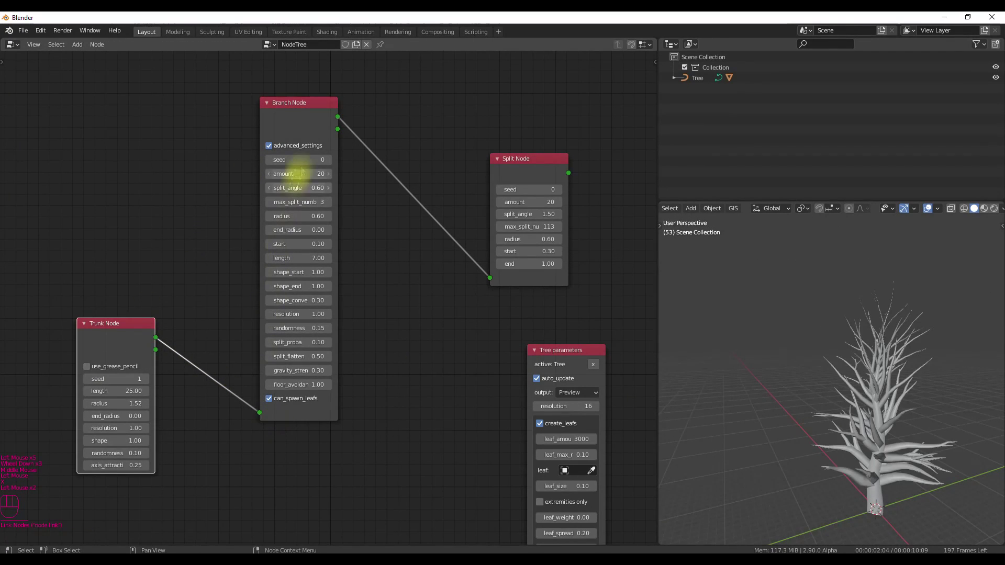
{"action": "scroll", "coordinate": [890, 408], "scroll_direction": "up", "scroll_amount": 2}
{"action": "middle_click_drag", "start_coordinate": [890, 408], "coordinate": [817, 366]}
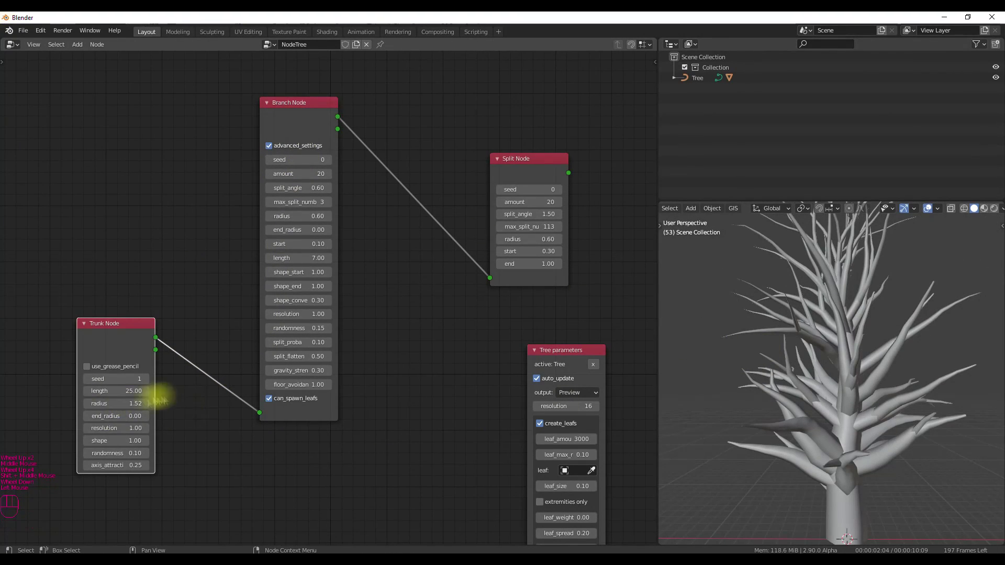
- Reduce the Trunk Node's radius to 1.31 and the Branch Node's radius to 0.12
{"action": "left_click_drag", "start_coordinate": [147, 403], "coordinate": [134, 403]}
{"action": "left_click_drag", "start_coordinate": [299, 216], "coordinate": [272, 216]}
{"action": "scroll", "coordinate": [702, 314], "scroll_direction": "down", "scroll_amount": 3}
{"action": "scroll", "coordinate": [701, 314], "scroll_direction": "up", "scroll_amount": 3}
{"action": "middle_click_drag", "start_coordinate": [702, 314], "coordinate": [994, 354]}
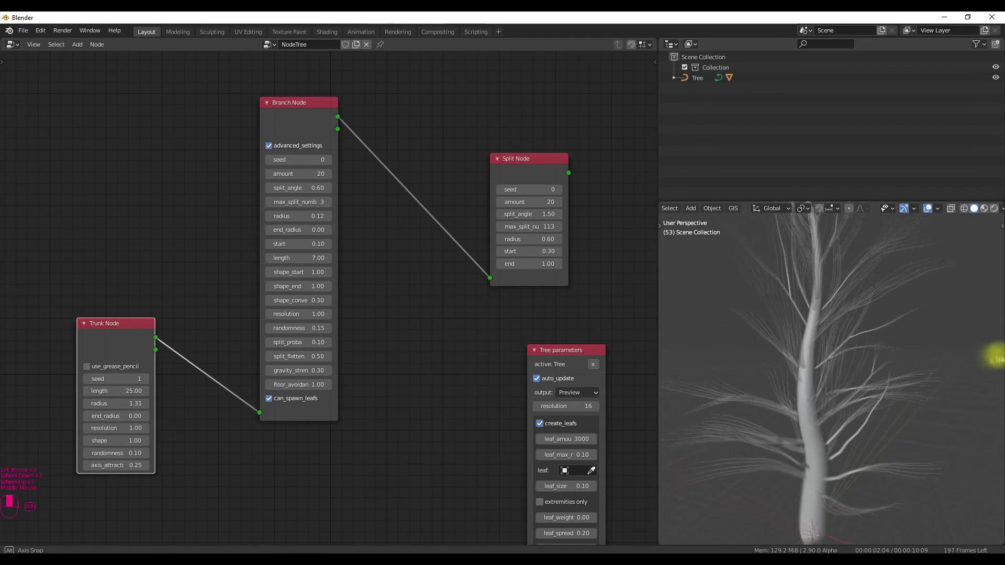
- Try a duplicate of the Split Node between the Trunk and Branch nodes and delete it, keeping their link
{"action": "left_click_drag", "start_coordinate": [525, 208], "coordinate": [483, 193]}
{"action": "key", "text": "shift+d"}
{"action": "left_click", "coordinate": [233, 348]}
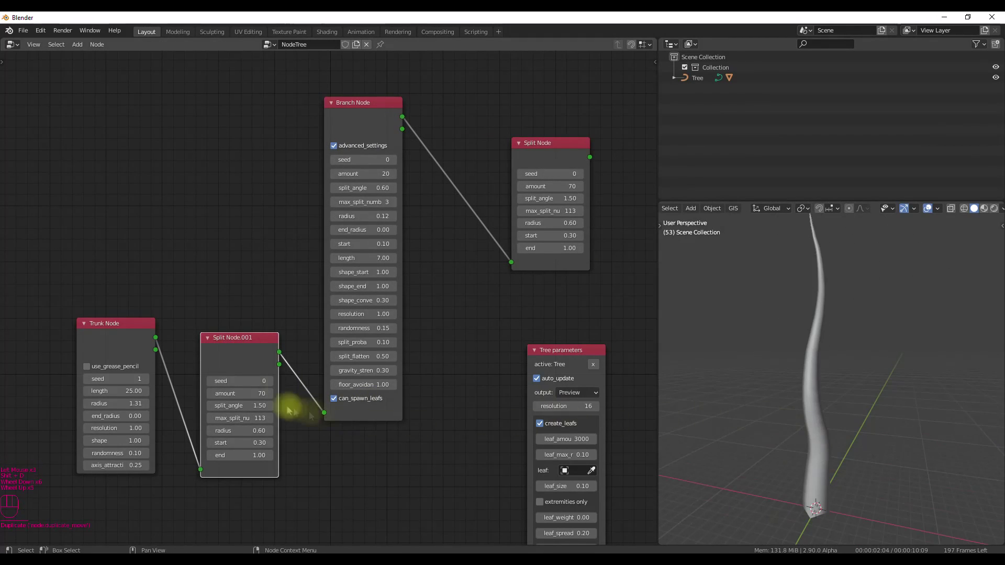
{"action": "left_click", "coordinate": [244, 345], "text": "ctrl"}
{"action": "key", "text": "ctrl+x"}
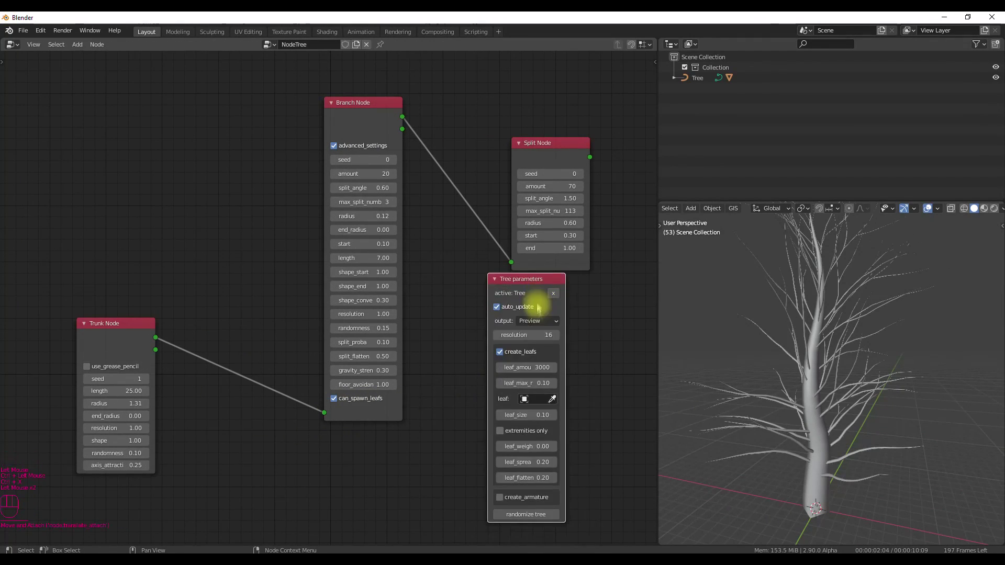
- Switch the tree output to Final and add a Twig Node above the Trunk Node
{"action": "scroll", "coordinate": [859, 422], "scroll_direction": "up", "scroll_amount": 4}
{"action": "middle_click_drag", "start_coordinate": [859, 422], "coordinate": [890, 419]}
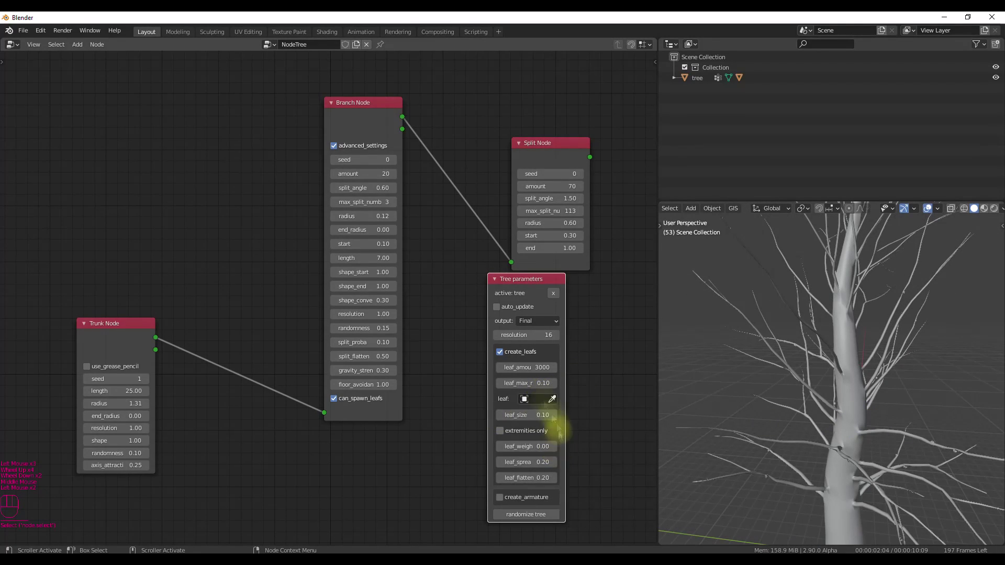
{"action": "key", "text": "shift+a"}
{"action": "left_click", "coordinate": [474, 274]}
{"action": "left_click", "coordinate": [223, 160]}
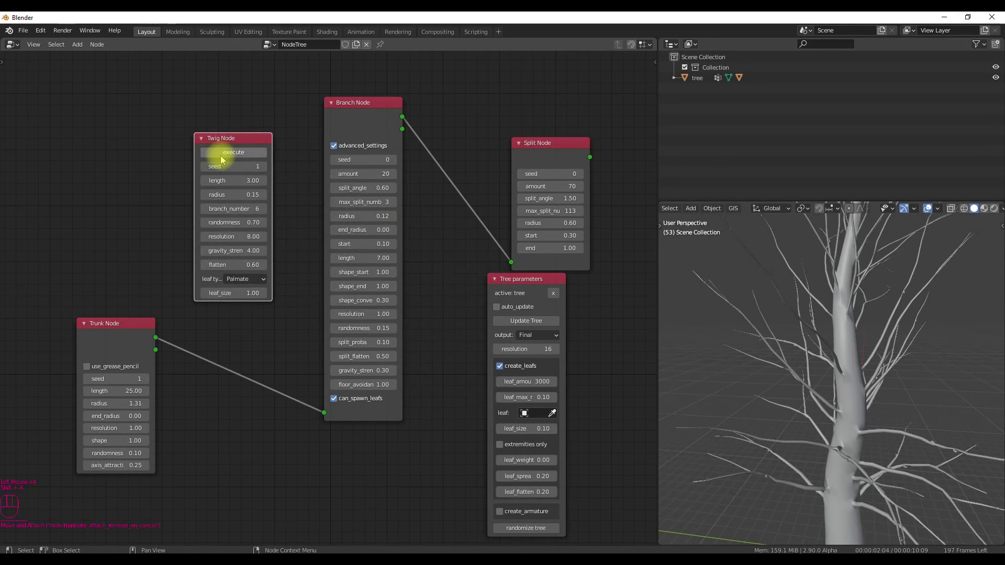
- Generate a twig with the Palmatisate leaf type and move it to the ground beside the trunk
{"action": "scroll", "coordinate": [848, 487], "scroll_direction": "down", "scroll_amount": 4}
{"action": "scroll", "coordinate": [848, 487], "scroll_direction": "up", "scroll_amount": 2}
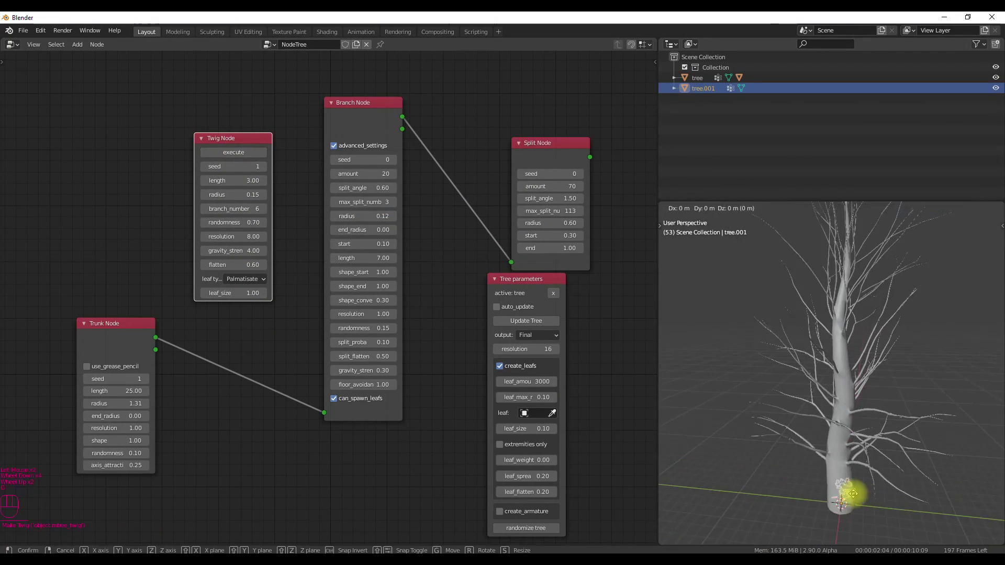
{"action": "key", "text": "g"}
{"action": "middle_click", "coordinate": [854, 443]}
- Turn on auto_update in the Tree parameters node and pick the generated twig as the leaf object
{"action": "left_click", "coordinate": [527, 289]}
{"action": "left_click", "coordinate": [497, 307]}
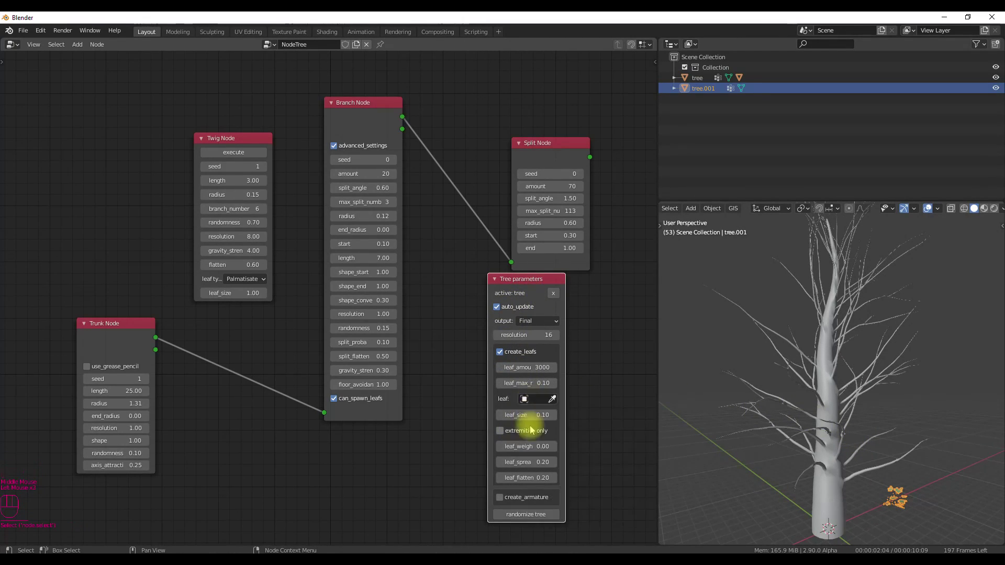
{"action": "left_click_drag", "start_coordinate": [539, 394], "coordinate": [553, 403]}
{"action": "left_click", "coordinate": [901, 498]}
{"action": "scroll", "coordinate": [825, 422], "scroll_direction": "up", "scroll_amount": 2}
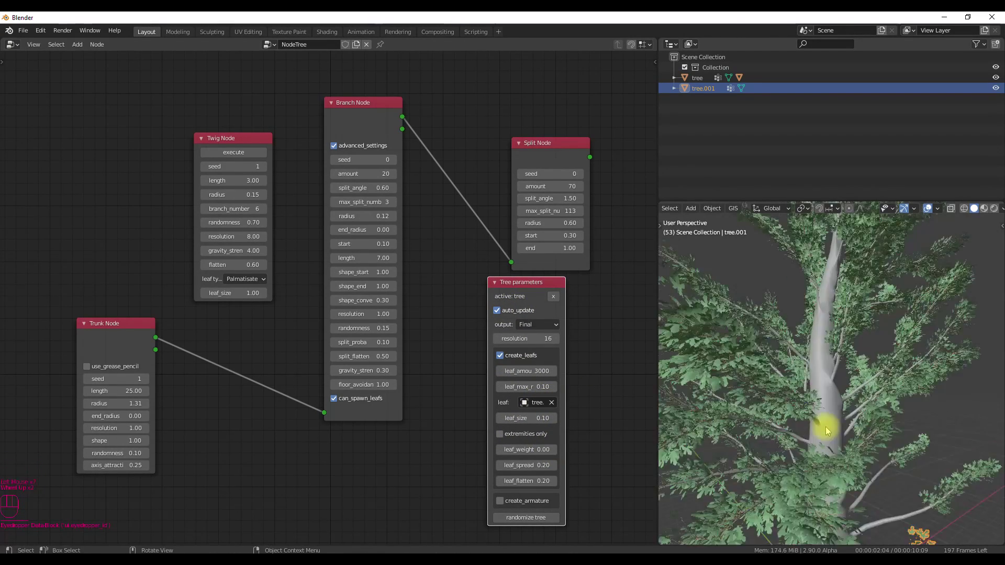
- Preview the tree's materials in the viewport and examine its leaves and branches up close
{"action": "scroll", "coordinate": [879, 410], "scroll_direction": "down", "scroll_amount": 3}
{"action": "middle_click_drag", "start_coordinate": [879, 411], "coordinate": [852, 316]}
{"action": "key", "text": "z"}
{"action": "scroll", "coordinate": [795, 349], "scroll_direction": "down", "scroll_amount": 3}
{"action": "scroll", "coordinate": [795, 350], "scroll_direction": "up", "scroll_amount": 4}
{"action": "scroll", "coordinate": [789, 352], "scroll_direction": "down", "scroll_amount": 1}
{"action": "scroll", "coordinate": [789, 352], "scroll_direction": "up", "scroll_amount": 8}
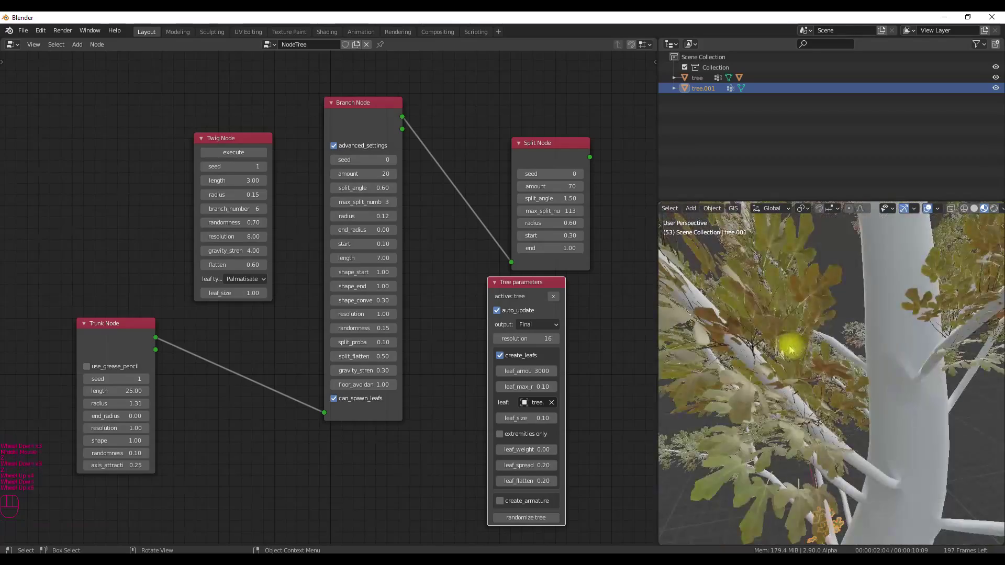
{"action": "key", "text": "z"}
{"action": "scroll", "coordinate": [765, 366], "scroll_direction": "down", "scroll_amount": 9}
- Add a Sun light beside the tree and preview the scene rendered with Cycles in the Shading workspace
{"action": "key", "text": "shift+a"}
{"action": "mouse_move", "coordinate": [744, 391]}
{"action": "left_click", "coordinate": [828, 402]}
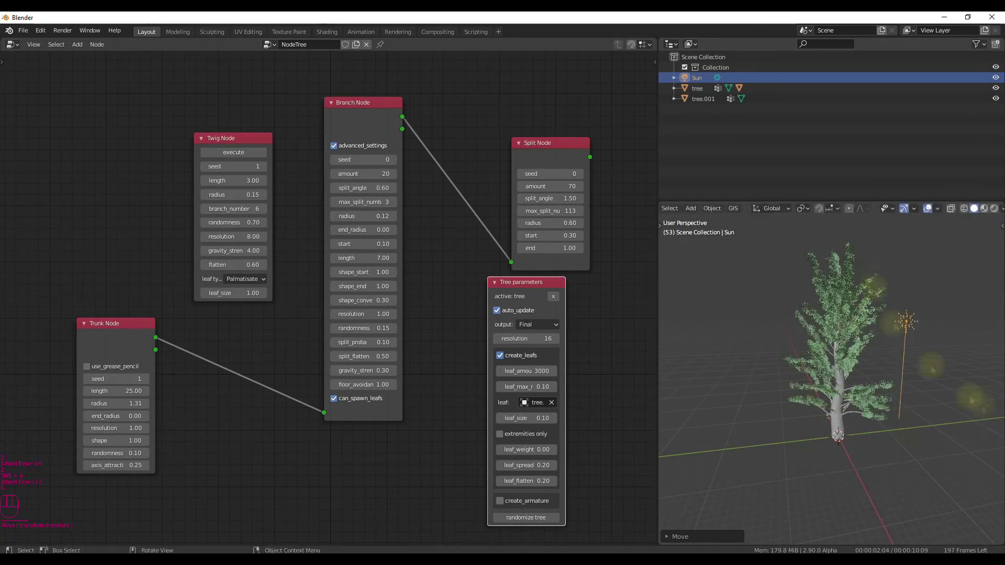
{"action": "left_click", "coordinate": [326, 32]}
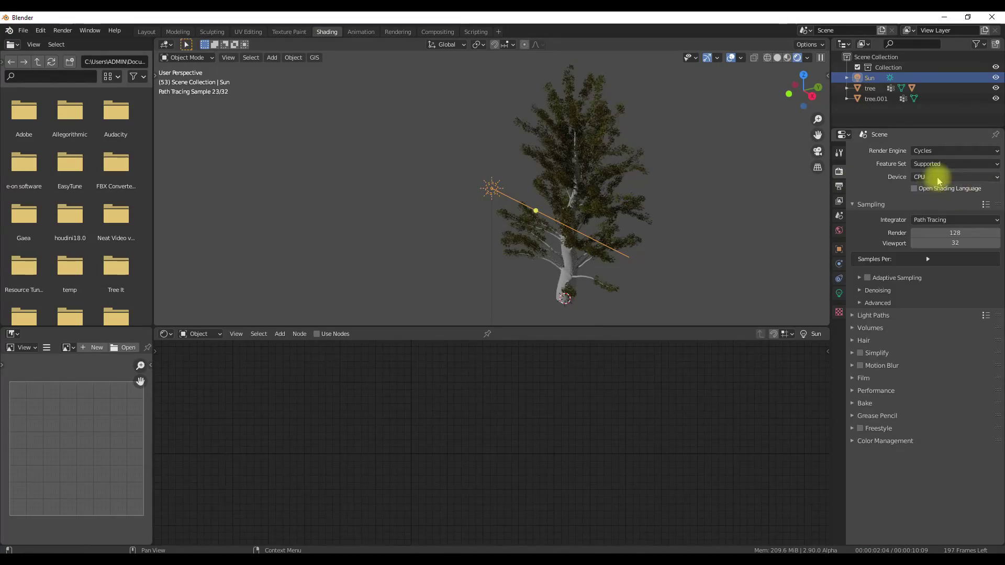
- Give the tree trunk a new Principled BSDF material with a very dark greyish-brown base colour
{"action": "left_click", "coordinate": [565, 296]}
{"action": "left_click", "coordinate": [839, 337]}
{"action": "left_click", "coordinate": [885, 184]}
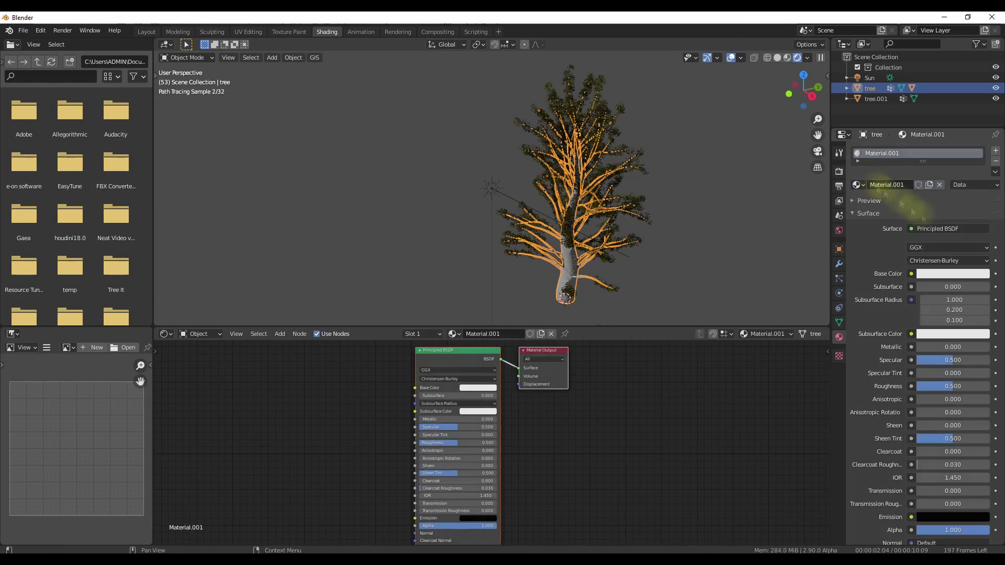
{"action": "left_click_drag", "start_coordinate": [587, 306], "coordinate": [587, 339]}
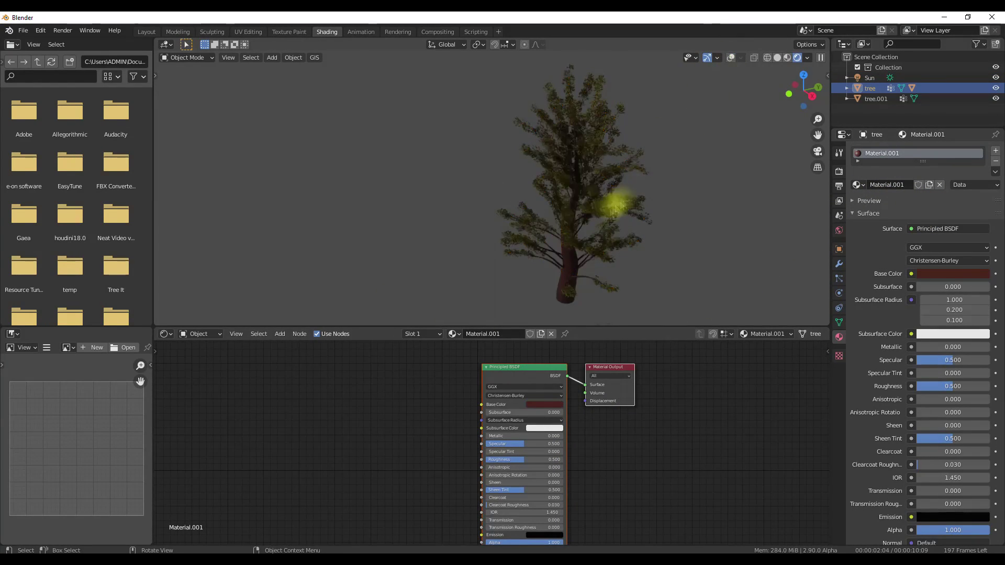
{"action": "middle_click_drag", "start_coordinate": [617, 204], "coordinate": [590, 299]}
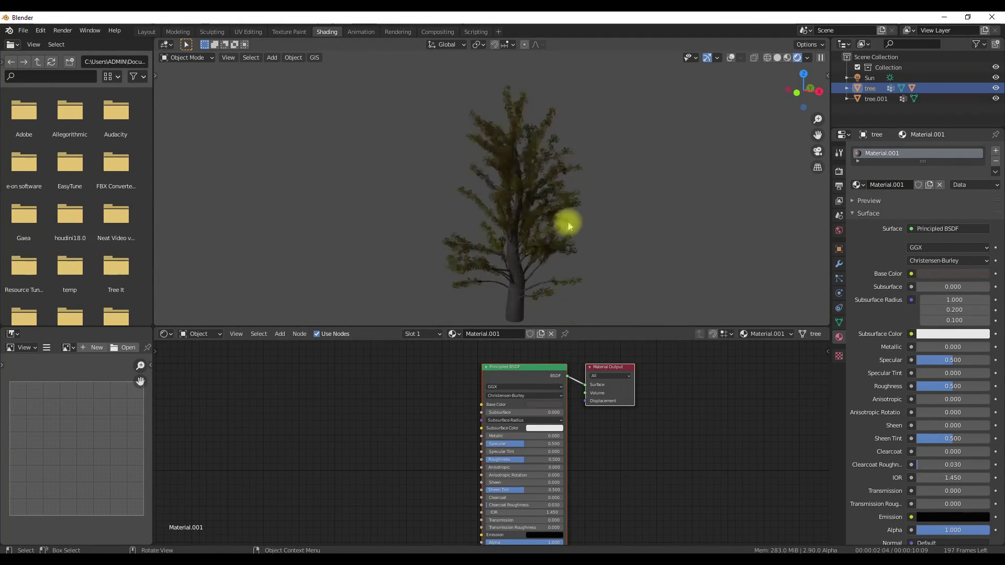
- Set the world background to a Nishita Sky Texture and turn off its camera ray visibility
{"action": "left_click", "coordinate": [839, 230]}
{"action": "left_click", "coordinate": [950, 206]}
{"action": "left_click", "coordinate": [728, 292]}
{"action": "left_click", "coordinate": [913, 406]}
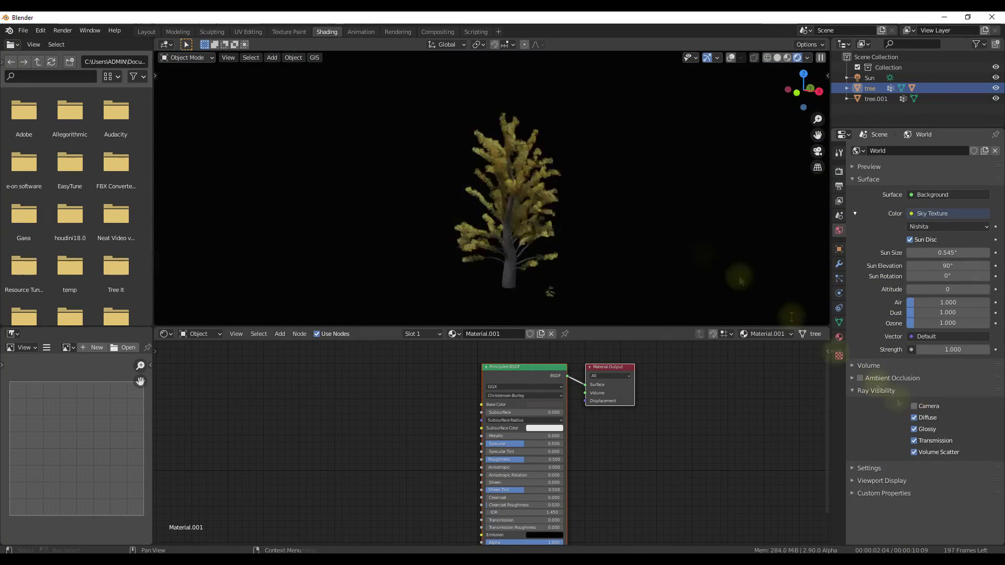
- Select the Sun light and delete it from the scene
{"action": "scroll", "coordinate": [623, 197], "scroll_direction": "up", "scroll_amount": 6}
{"action": "left_click", "coordinate": [839, 99]}
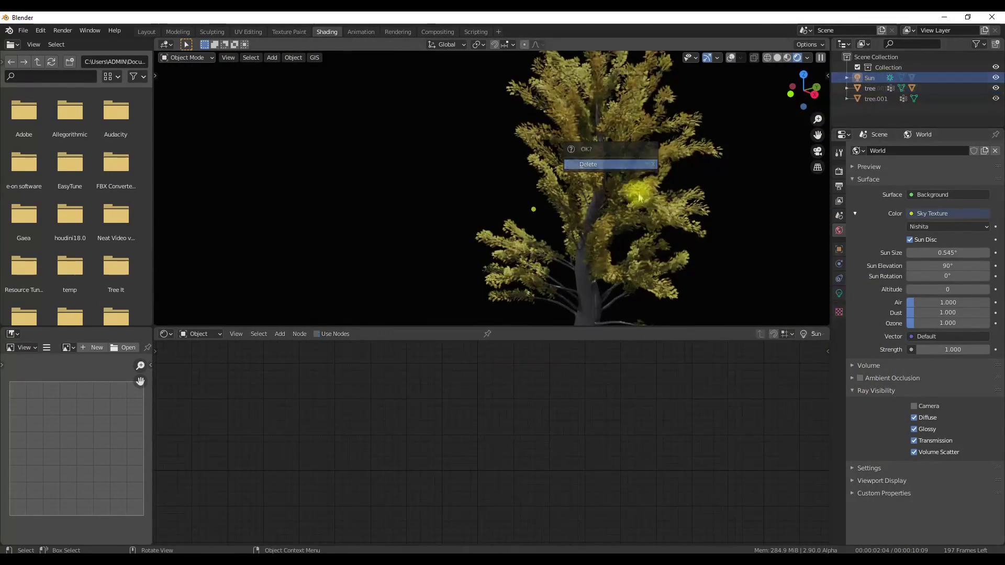